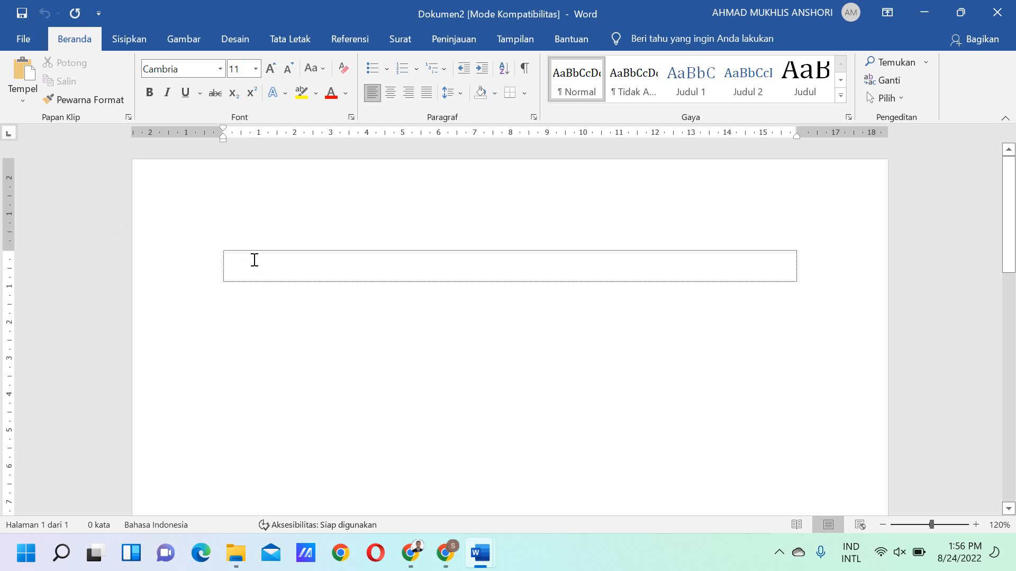
Insert a Halaman Berikutnya (next page) section break in the blank document
click(132, 39)
click(180, 40)
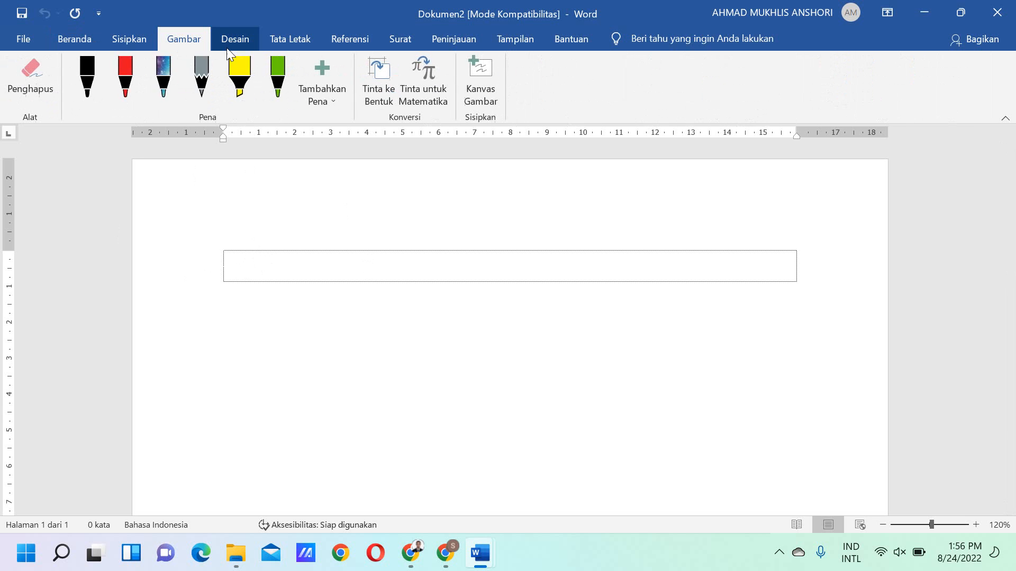
click(281, 47)
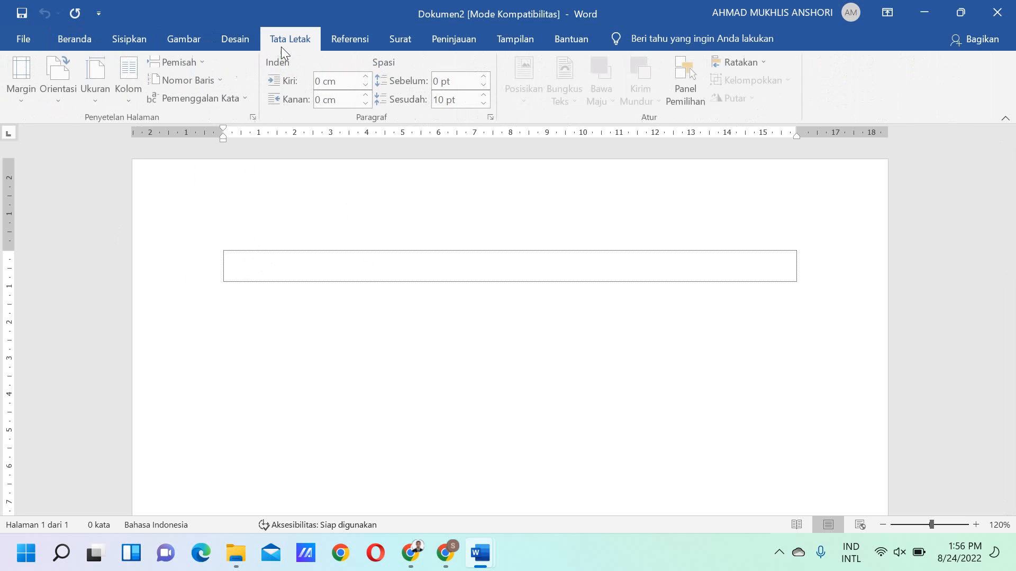
click(209, 62)
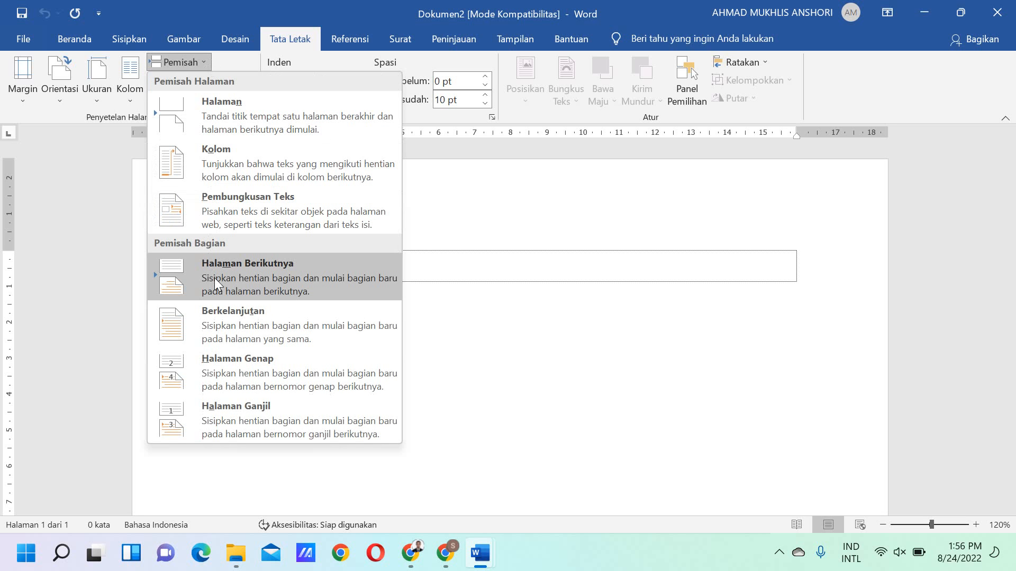
click(242, 275)
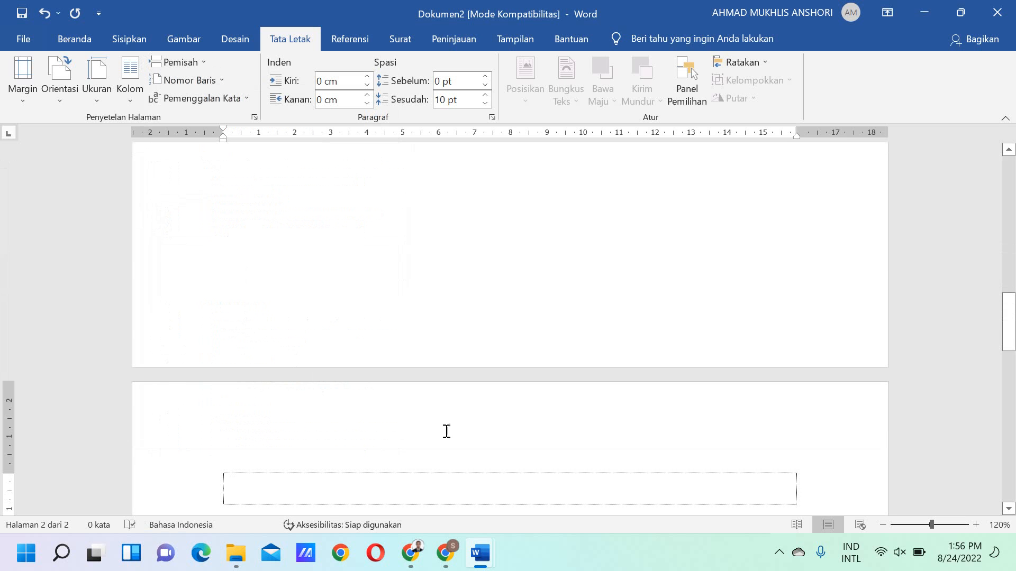
Enter the title JUDUL KARYA at the start of the second page and centre it
scroll(439, 423, down, 2)
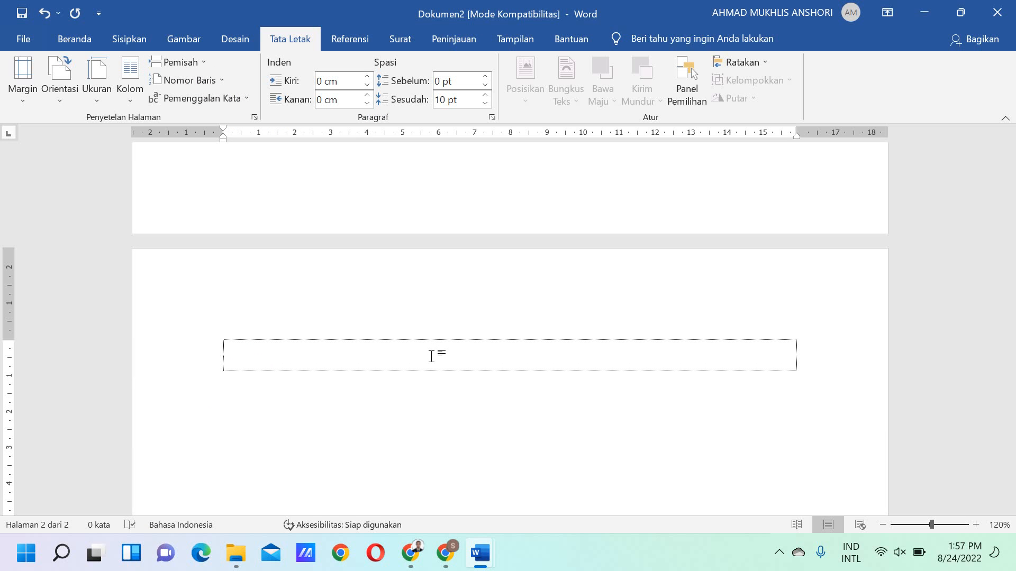
text(JUDUL KARYA)
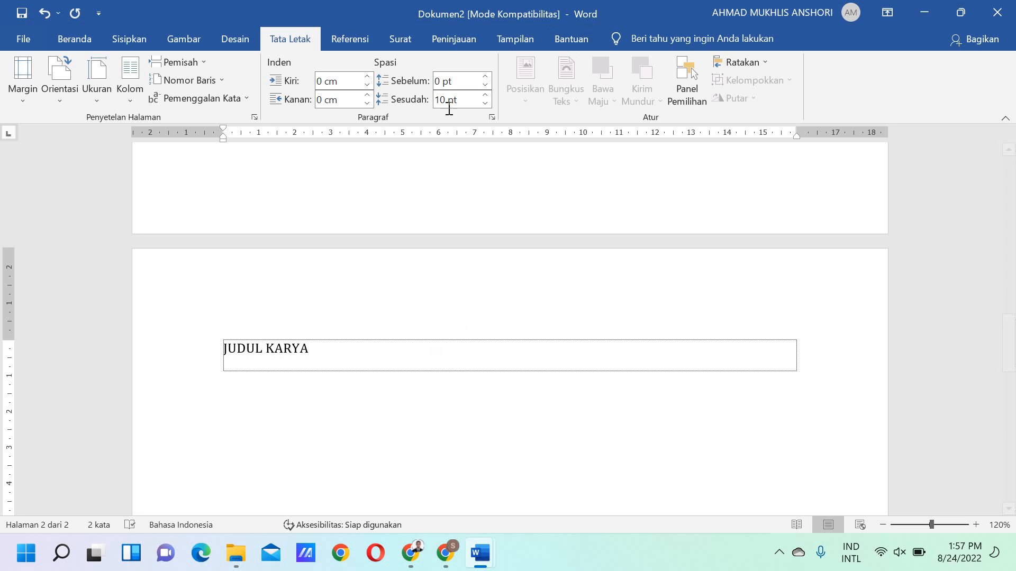
click(93, 41)
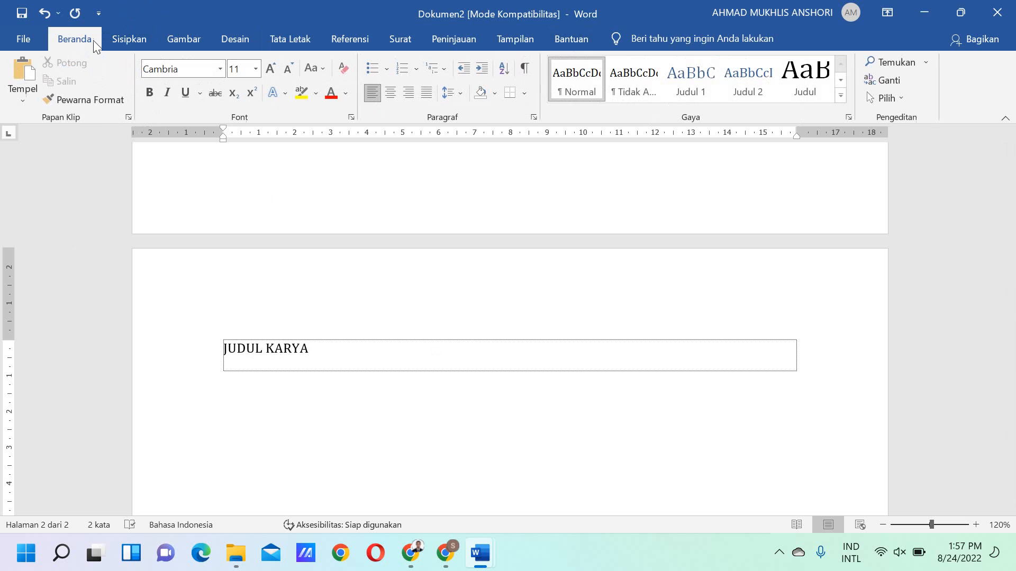
click(397, 88)
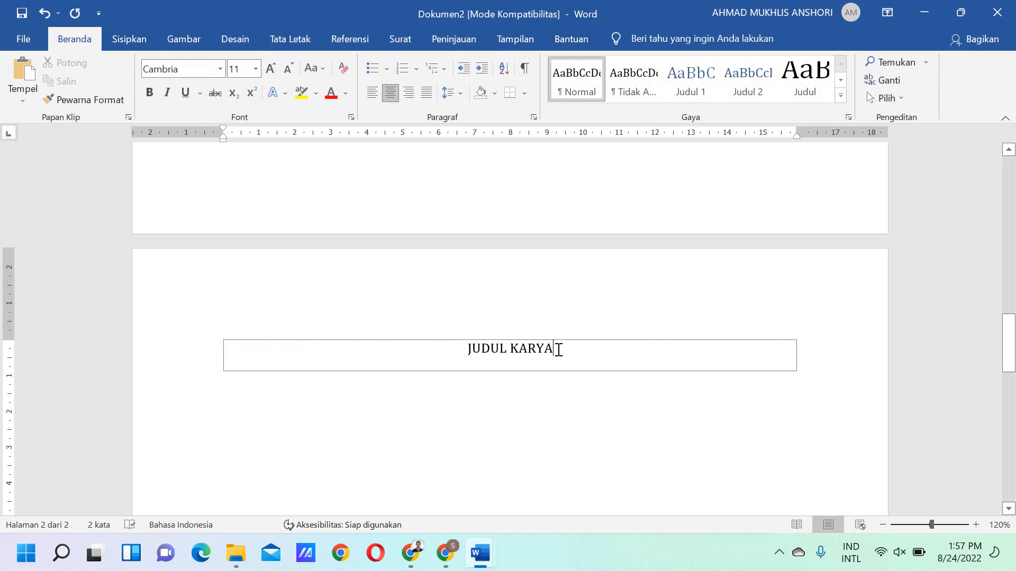
Apply the Judul 1 style to the JUDUL KARYA title
drag(558, 347, 479, 349)
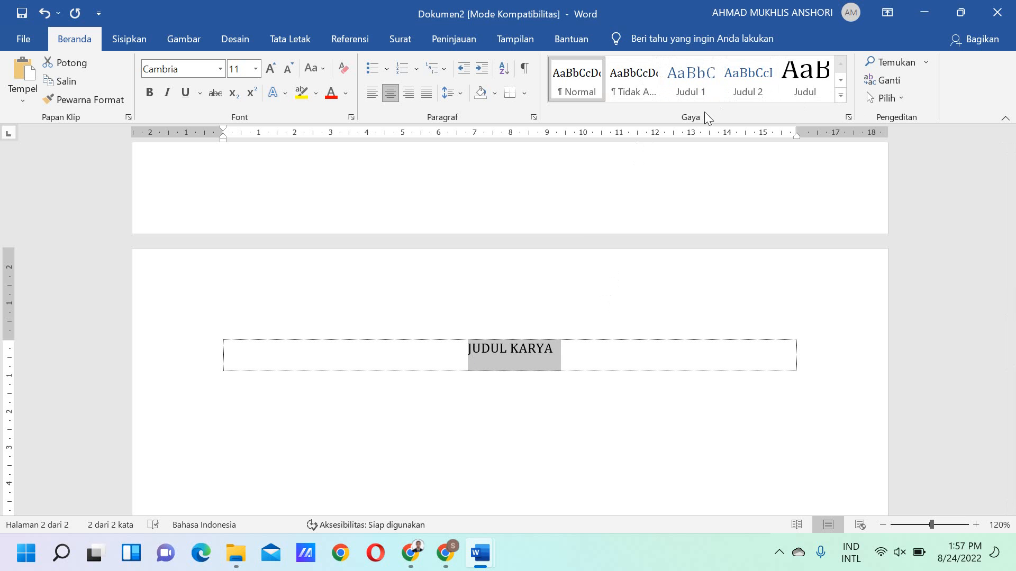
click(845, 99)
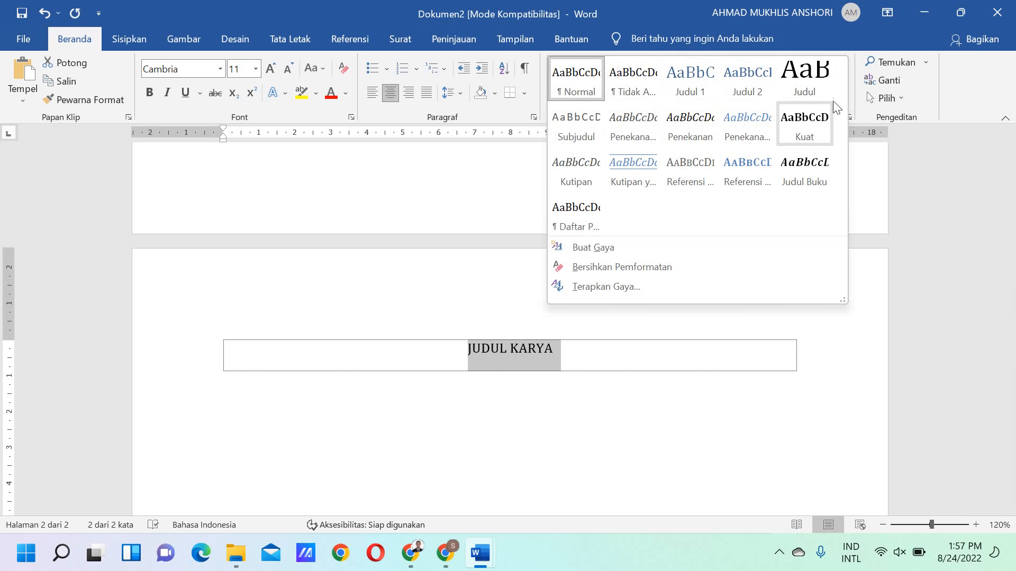
click(697, 92)
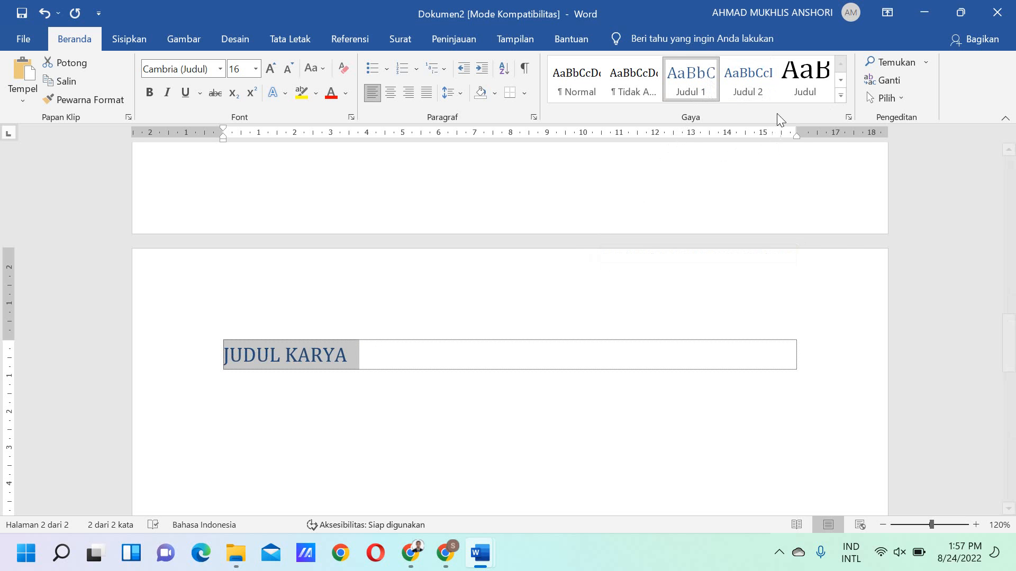
click(837, 95)
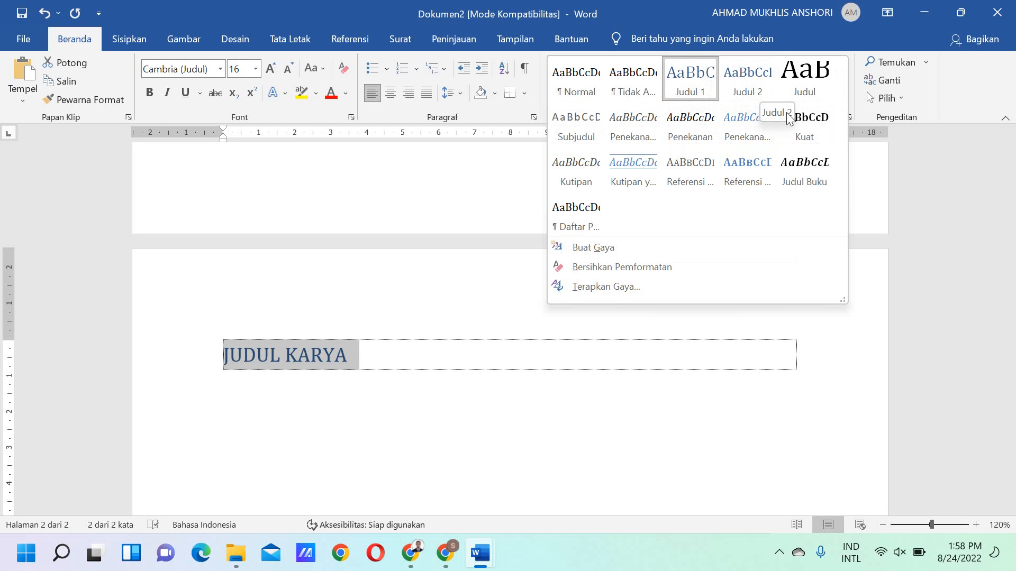
click(419, 356)
click(419, 348)
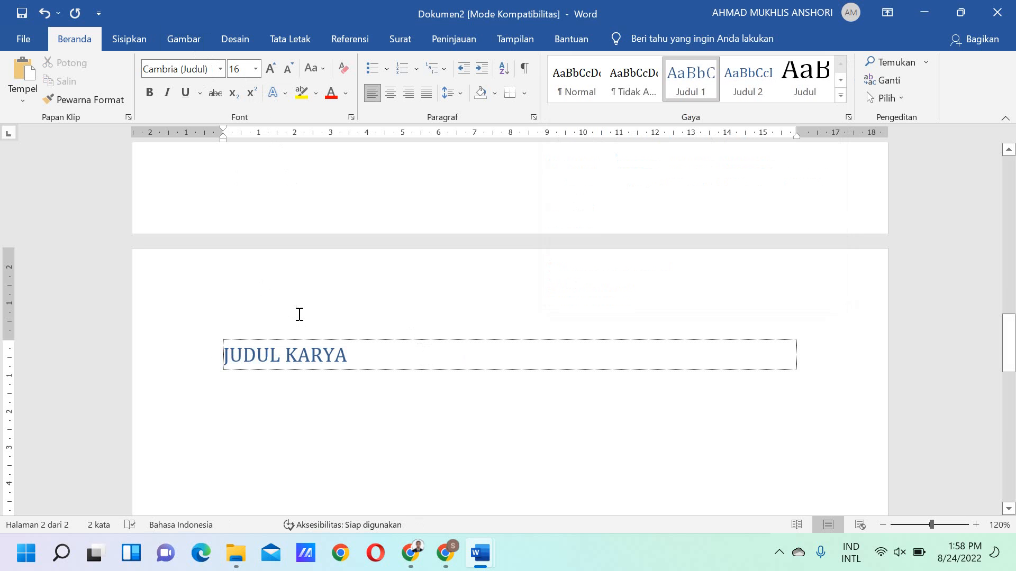
Add the text LOGO SEKOLAH five lines below the JUDUL KARYA title
key(Return)
key(Return)
key(Return)
key(Return)
key(Return)
scroll(443, 447, down, 2)
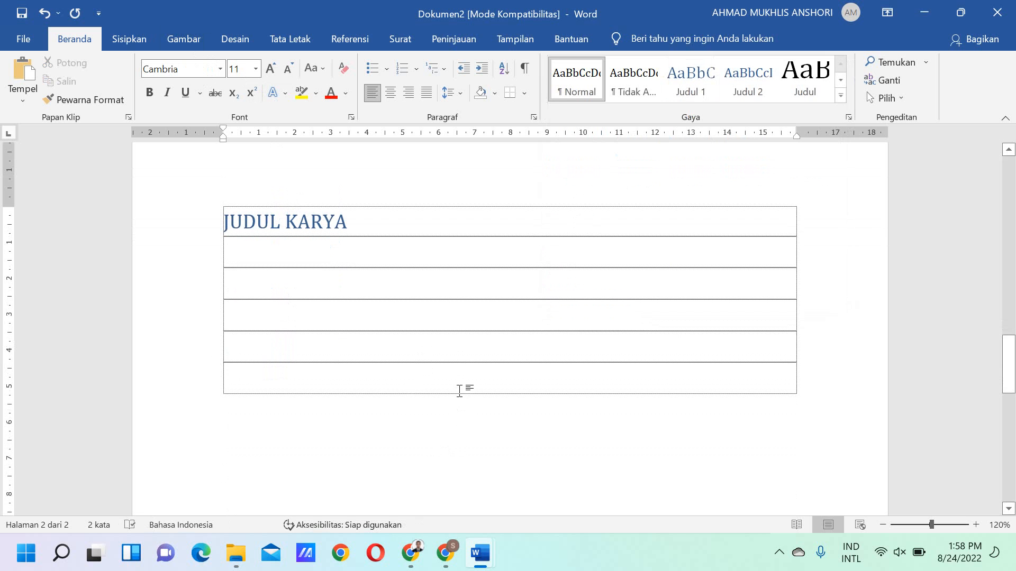
text(LOGO )
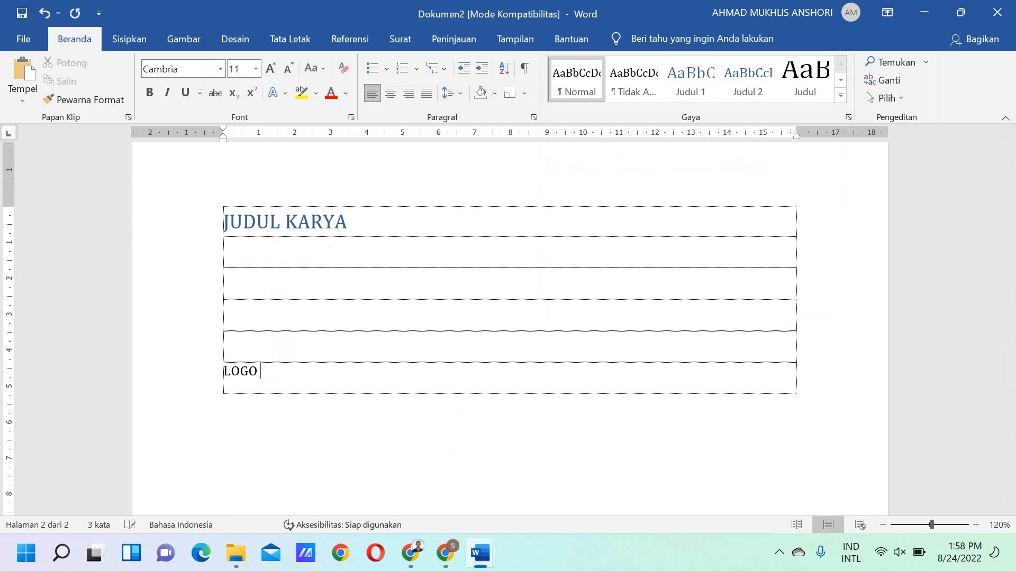
text(SEKOLAH)
Add SMAN 2 PONOROGO two lines below LOGO SEKOLAH, with 2022 on the line under it
key(Return)
key(Return)
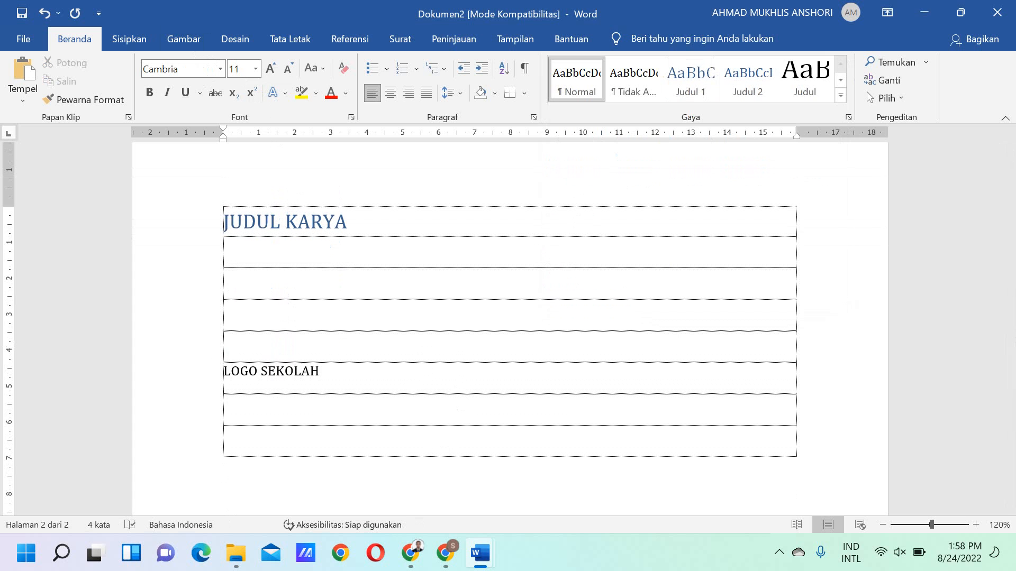
text(SMAN 2 PONOROGO)
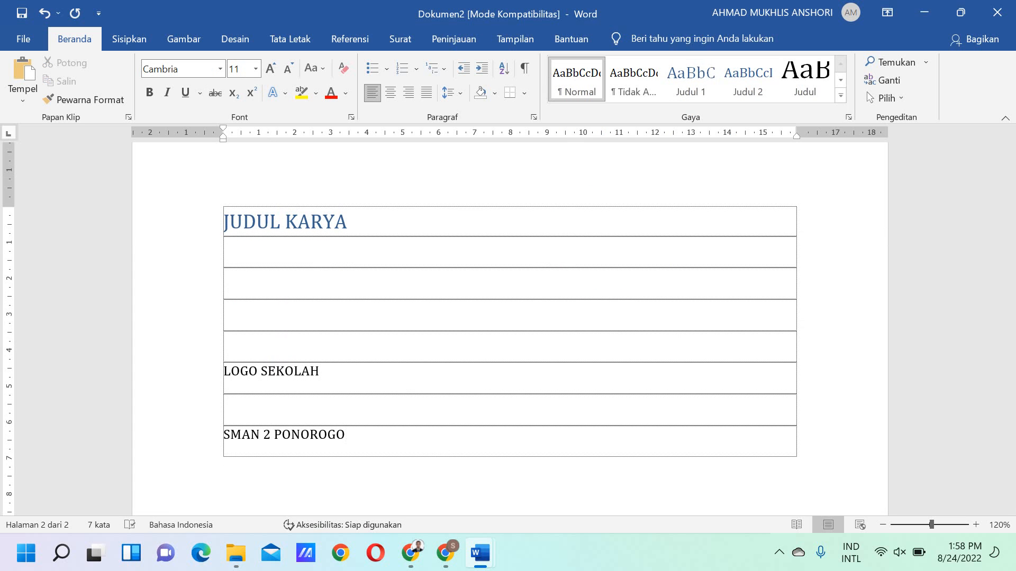
key(Return)
text(2022)
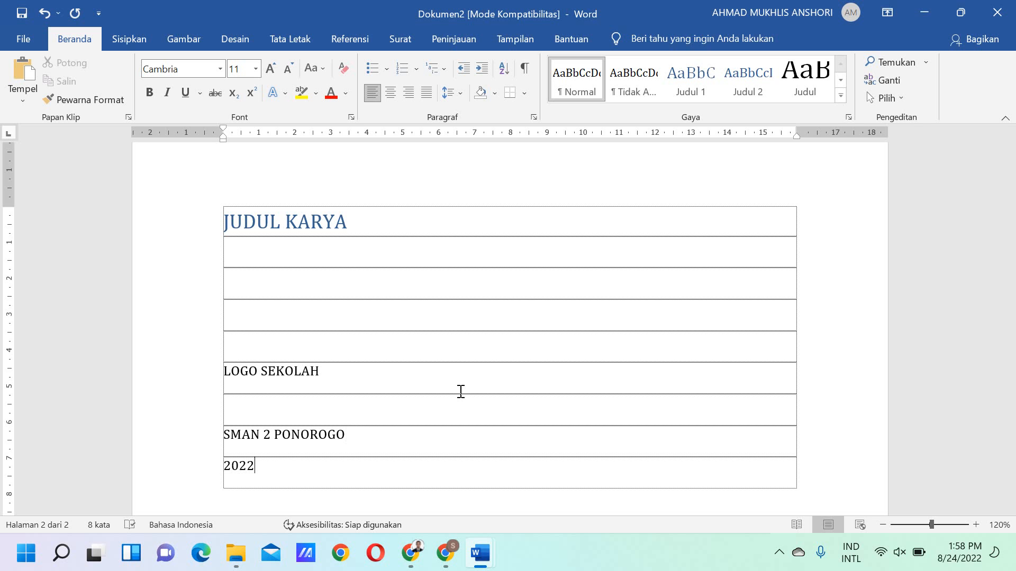
Centre all the cover page text from JUDUL KARYA through 2022
scroll(404, 485, down, 3)
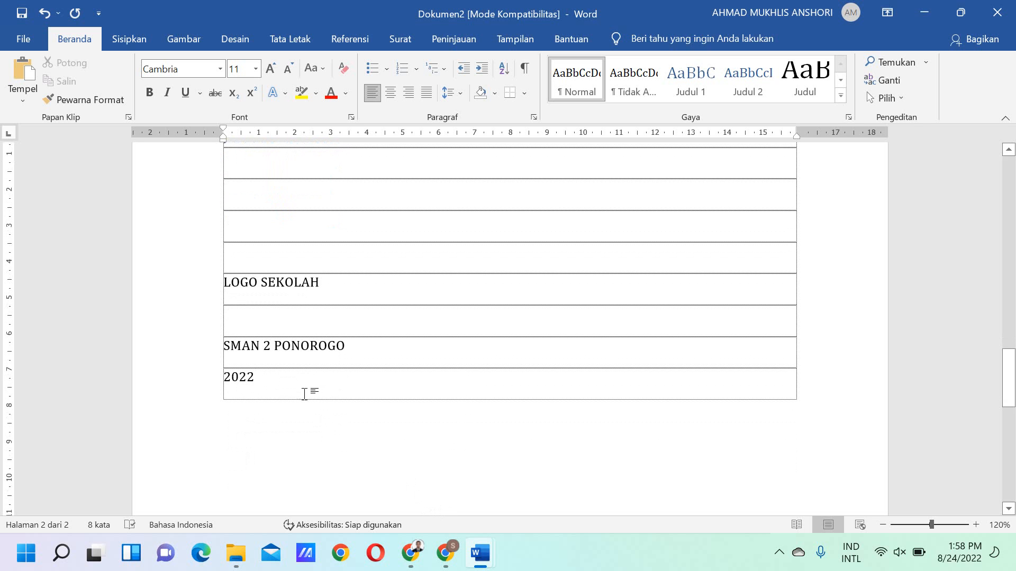
drag(304, 392, 291, 347)
scroll(291, 345, up, 4)
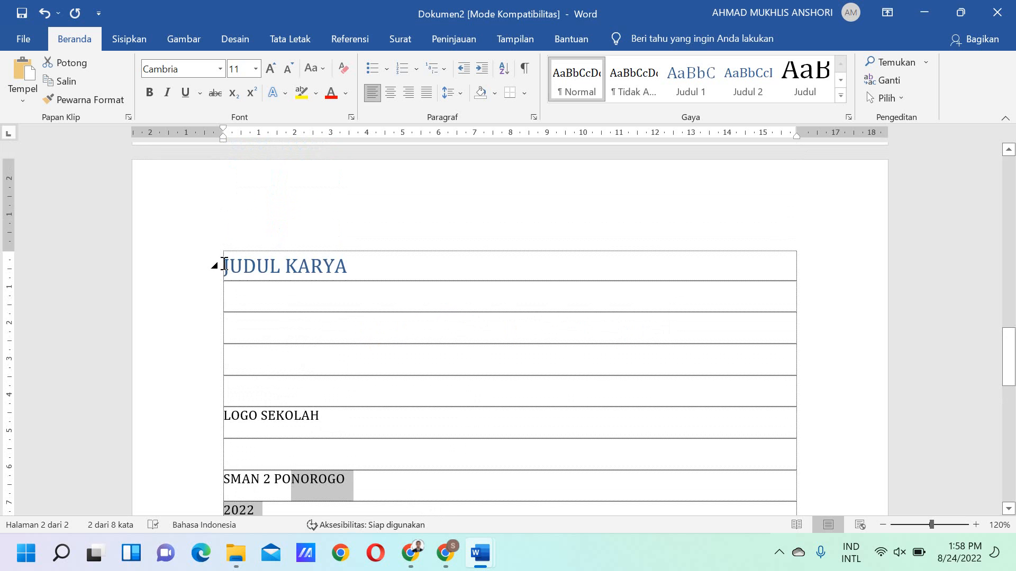
shift+click(225, 261)
click(391, 92)
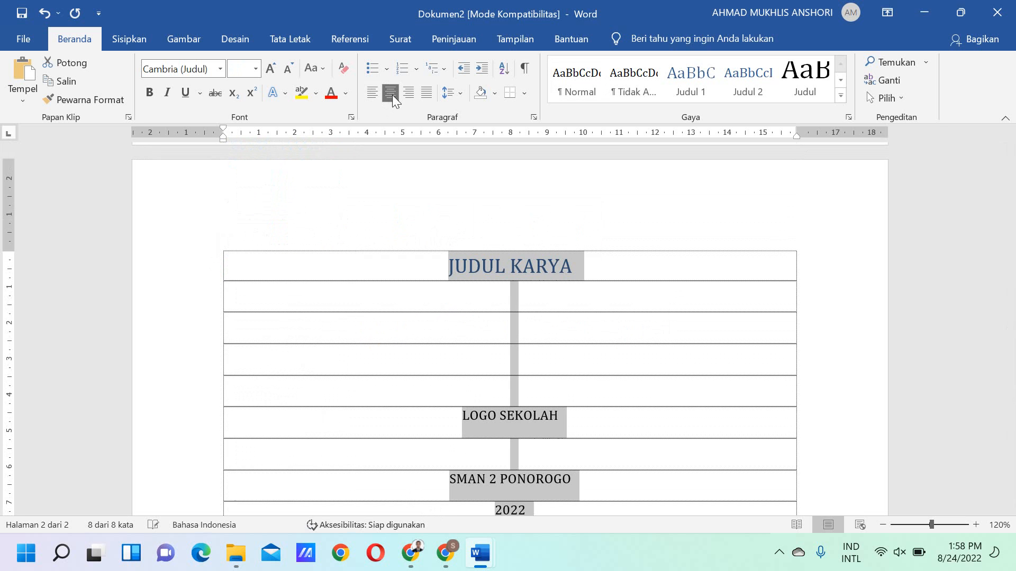
Insert a Halaman Berikutnya section break after the 2022 line
scroll(403, 370, down, 3)
click(544, 396)
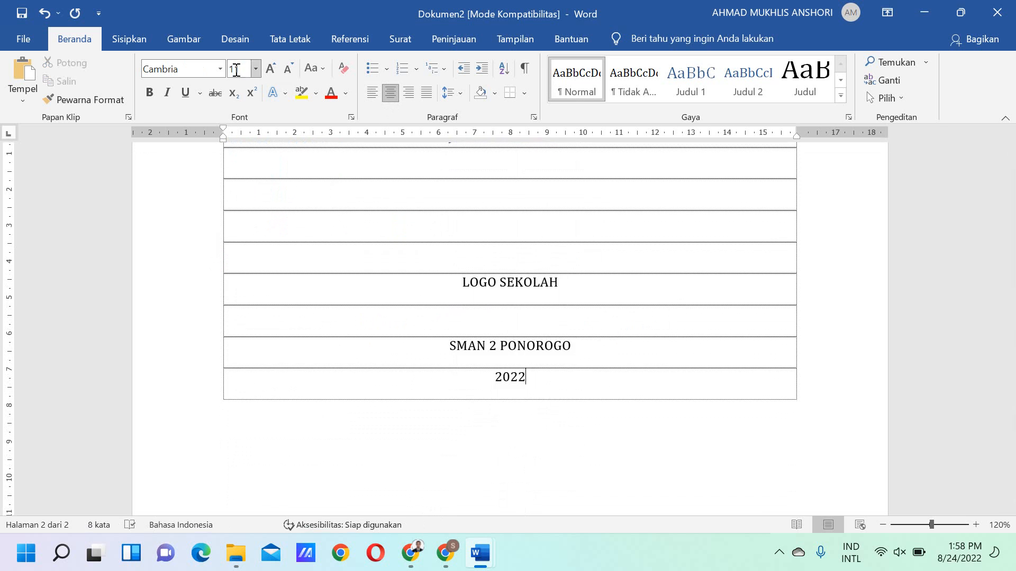
click(279, 43)
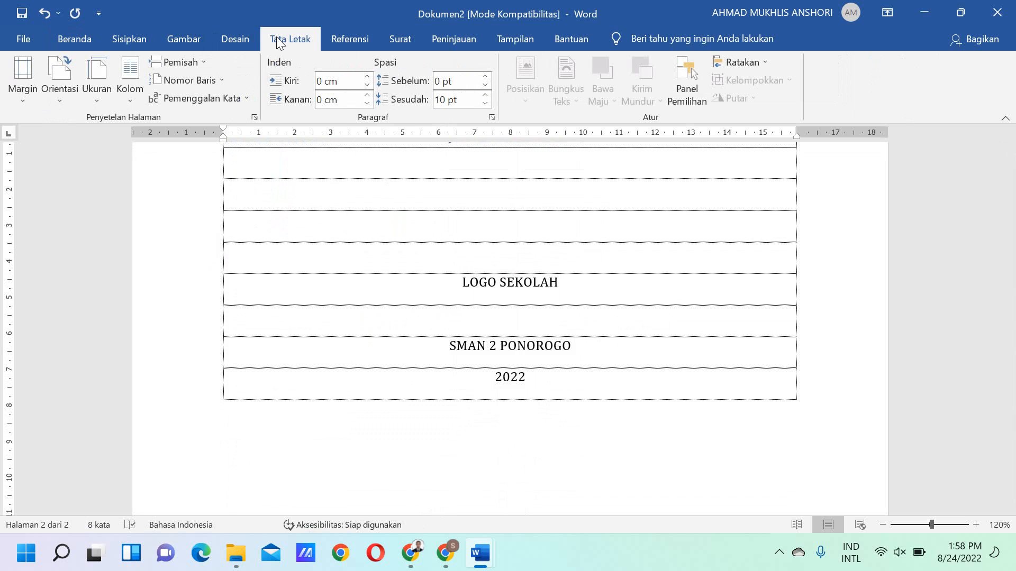
click(201, 59)
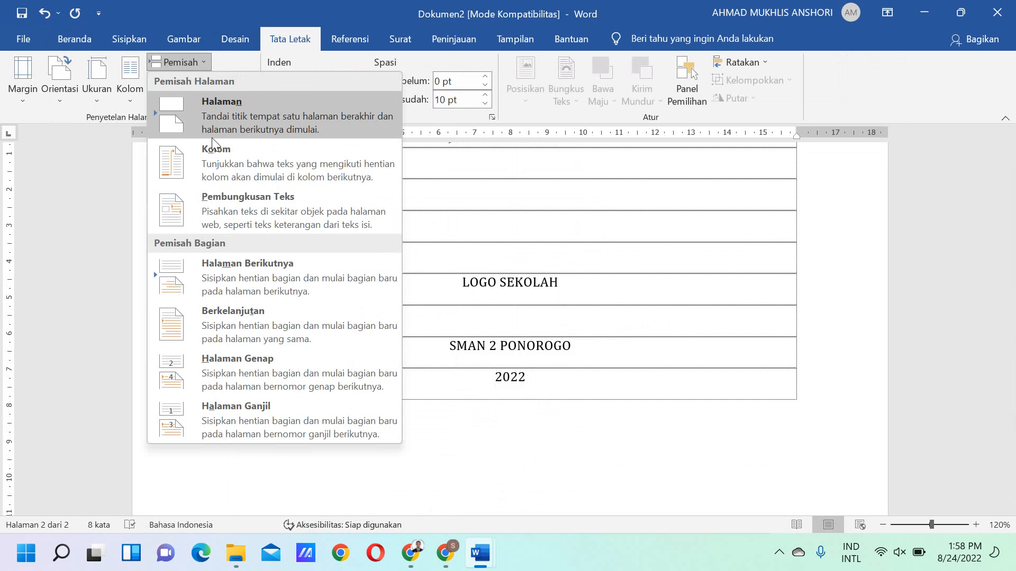
click(232, 273)
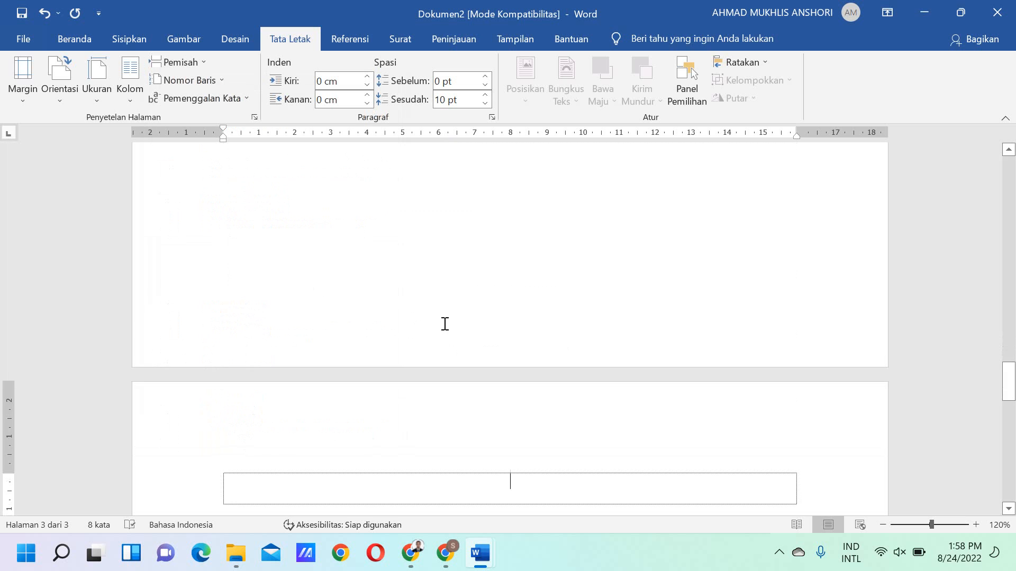
scroll(446, 325, down, 4)
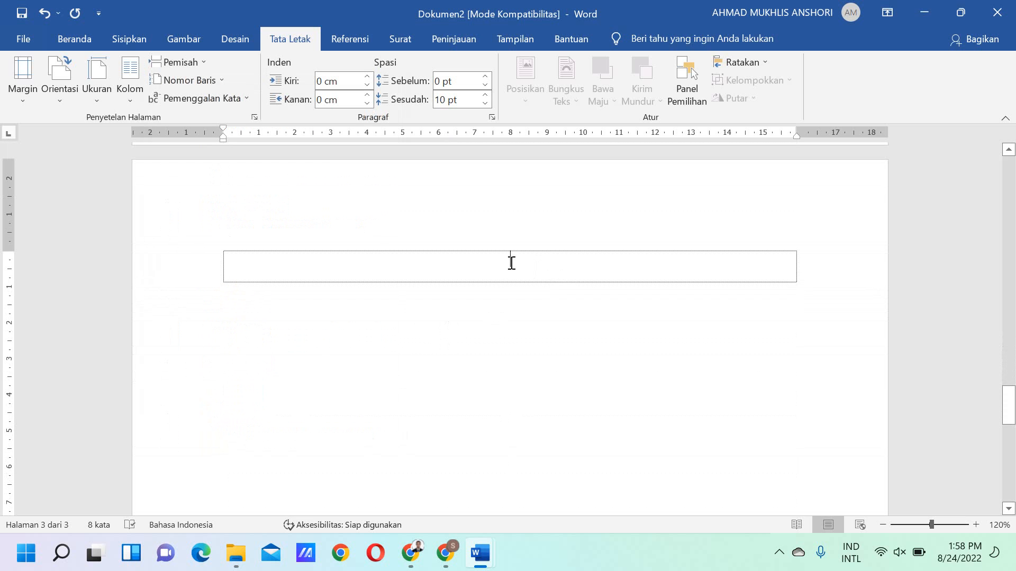
text(dAFTAR)
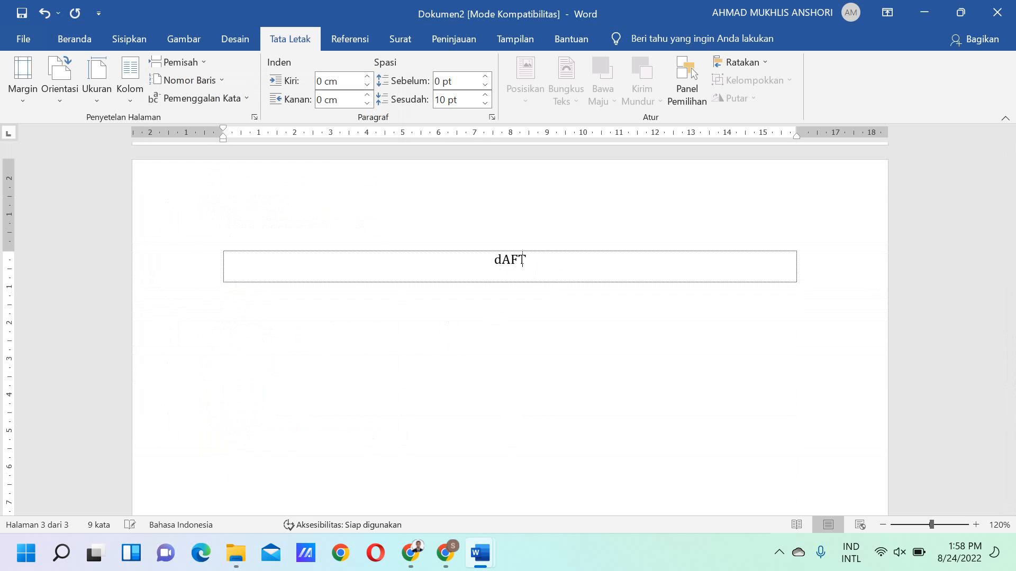
key(BackSpace)
key(BackSpace)
key(BackSpace)
key(BackSpace)
key(BackSpace)
key(BackSpace)
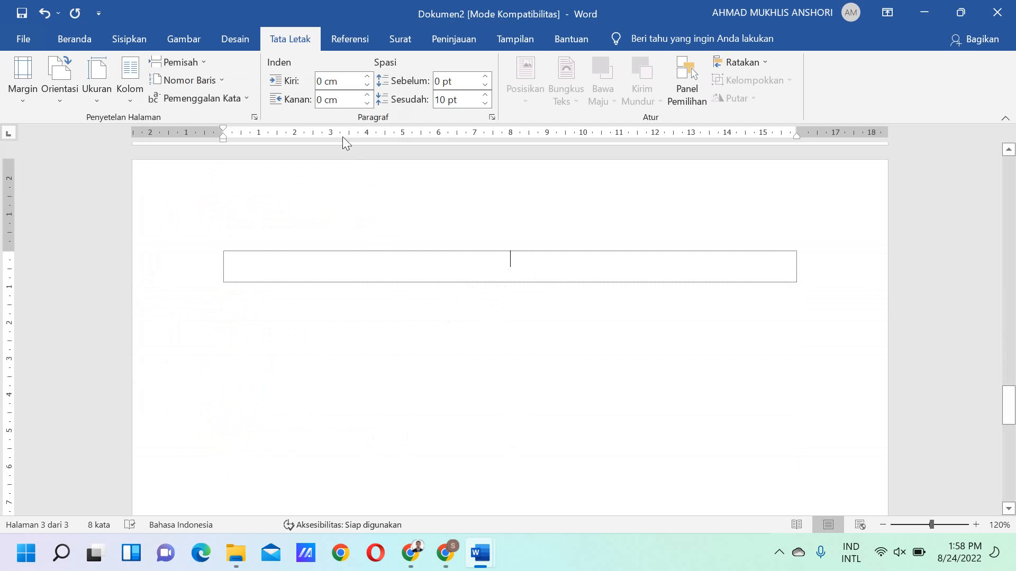
Insert a Halaman Berikutnya section break on the empty third page
click(205, 59)
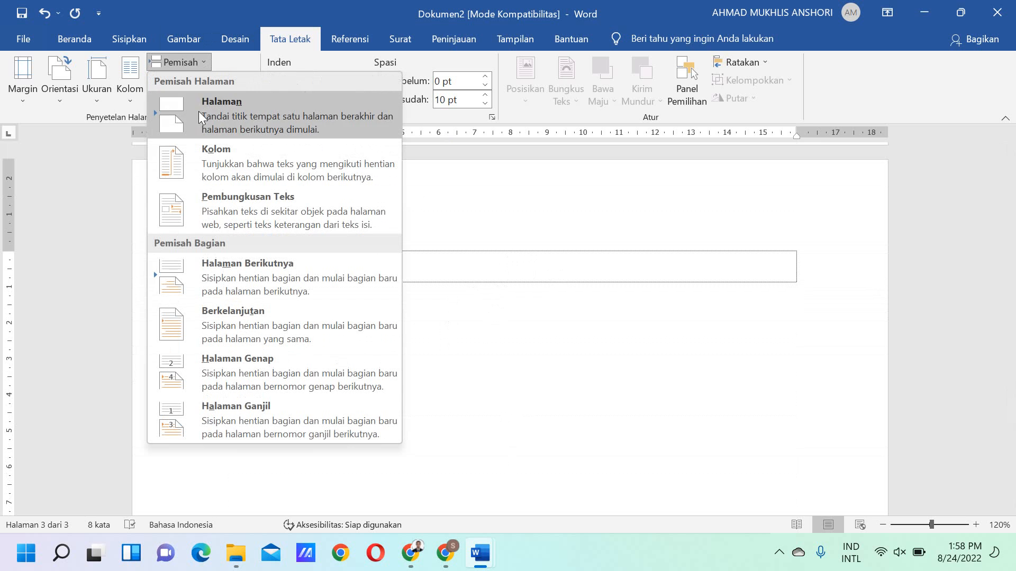
click(236, 277)
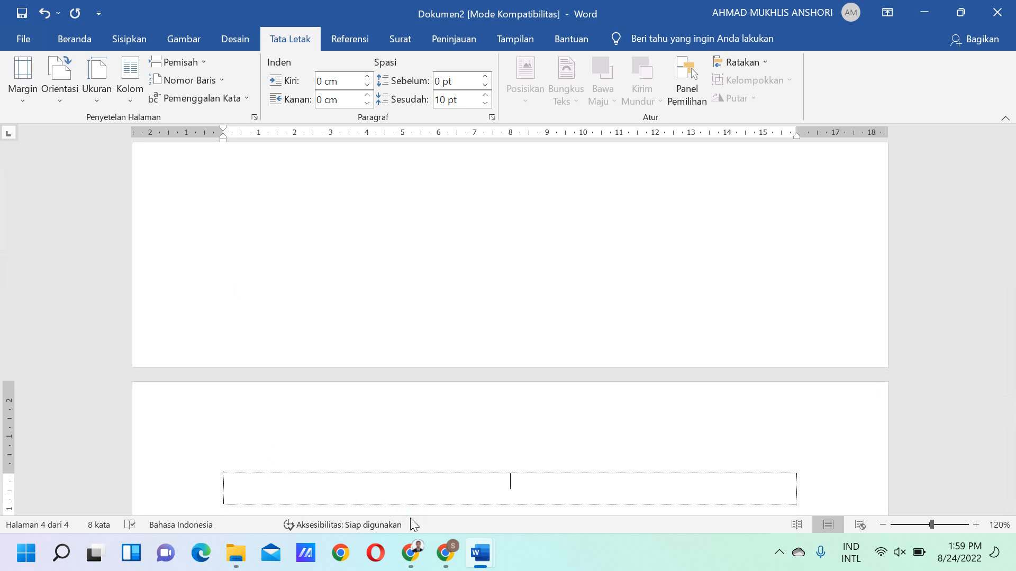
text(P)
key(BackSpace)
text(PENDAH)
key(BackSpace)
key(BackSpace)
key(BackSpace)
key(BackSpace)
key(BackSpace)
key(BackSpace)
Enter the chapter heading BAB I PENDAHULUAN on the fourth page and make it bold
text(BAB I)
key(BackSpace)
text(I PENDAHULUAN)
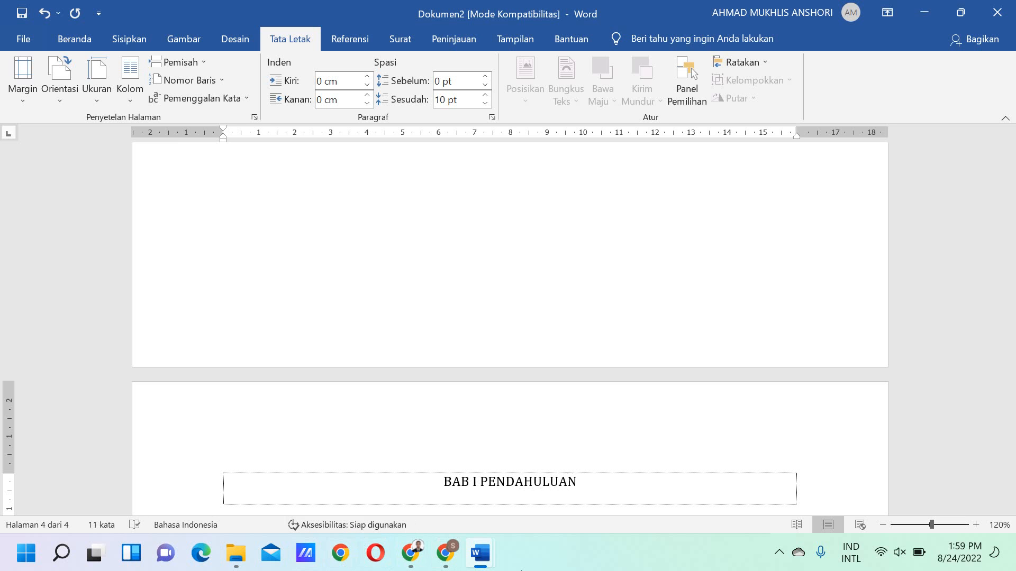
drag(593, 484, 444, 481)
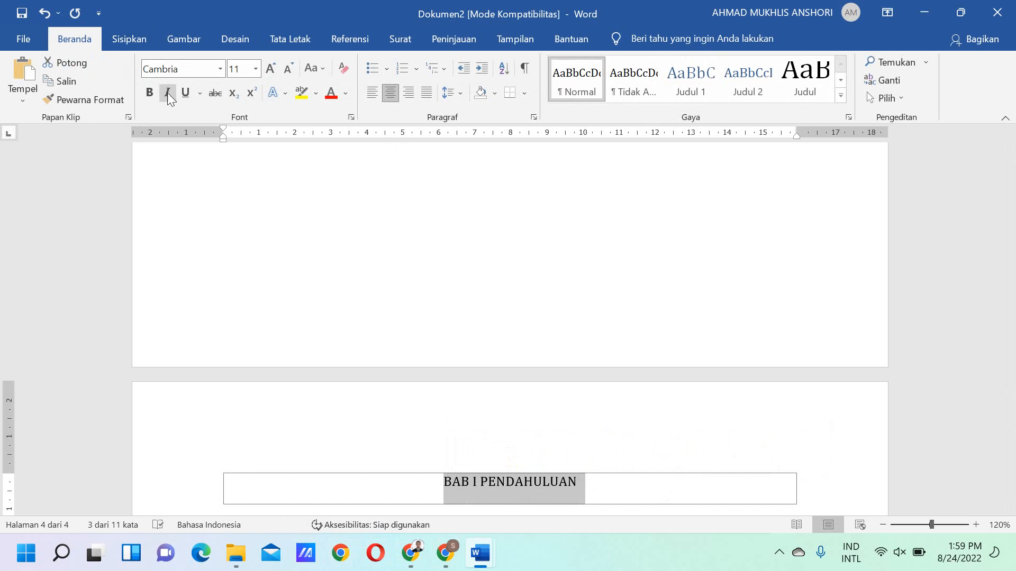
click(150, 92)
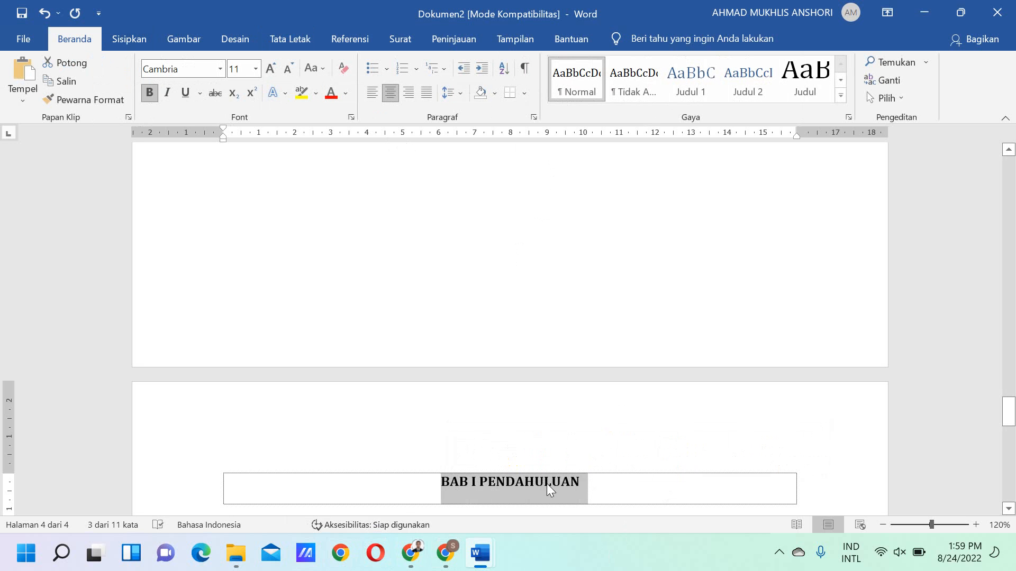
Apply the Judul 1 style to the BAB I PENDAHULUAN heading and centre it
click(598, 486)
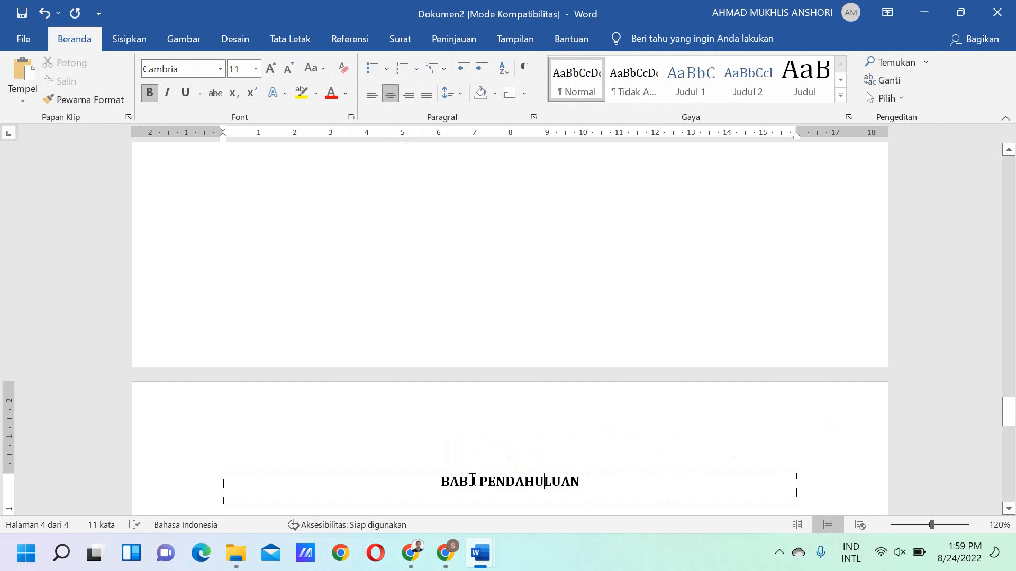
drag(436, 483, 558, 489)
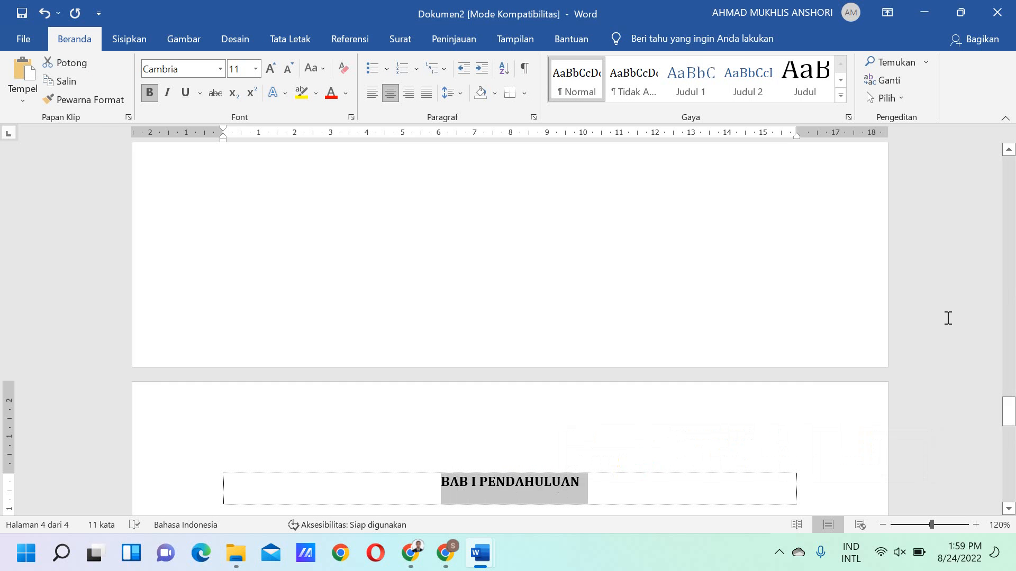
click(697, 76)
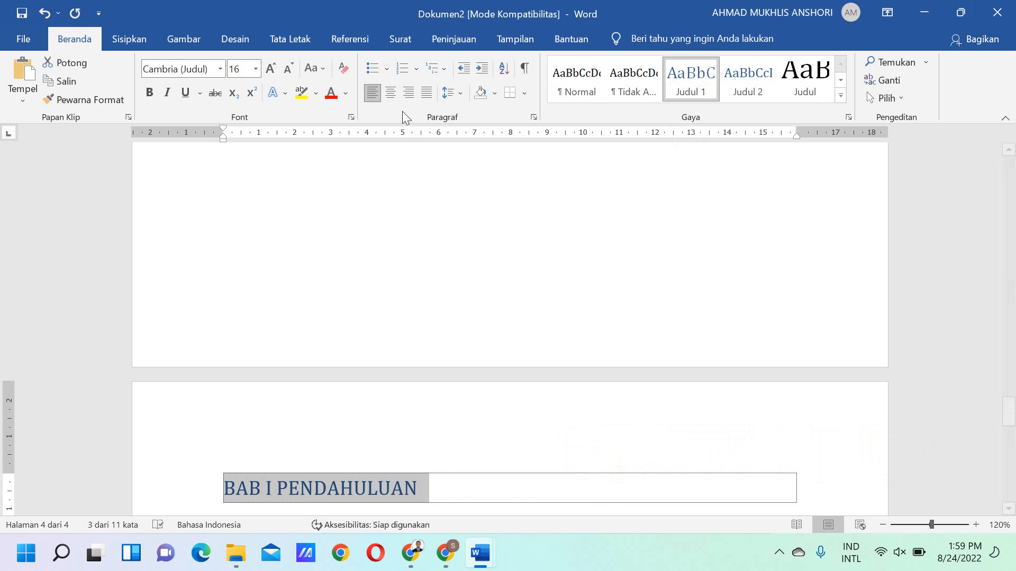
click(394, 94)
scroll(614, 431, down, 3)
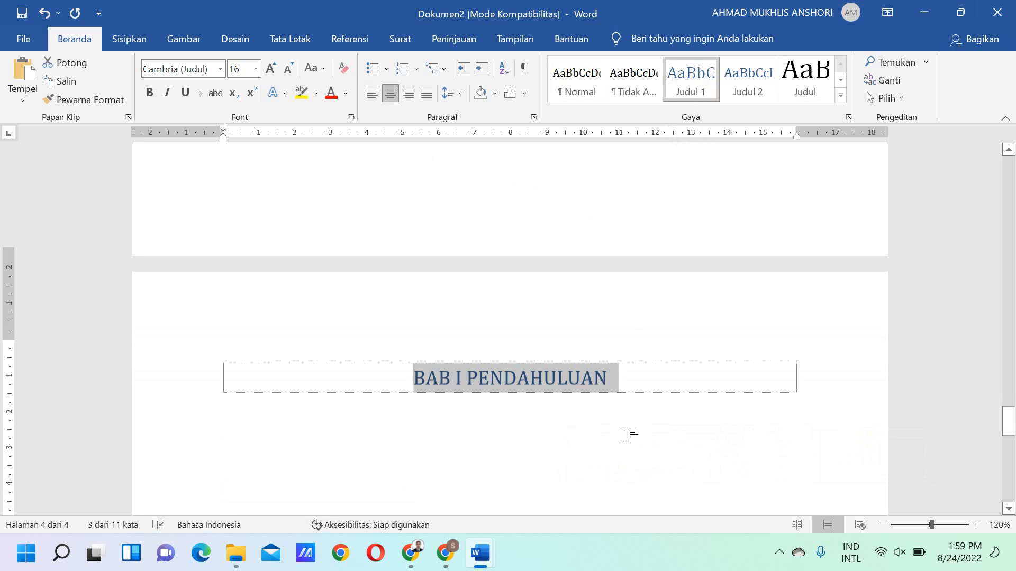
Insert a Halaman Berikutnya section break after the BAB I PENDAHULUAN heading
click(630, 360)
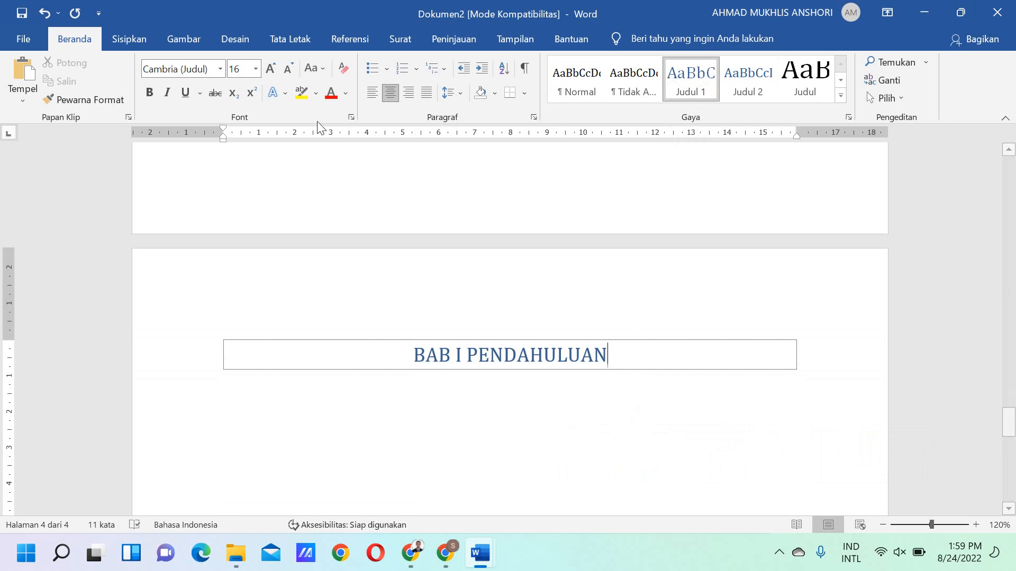
click(131, 39)
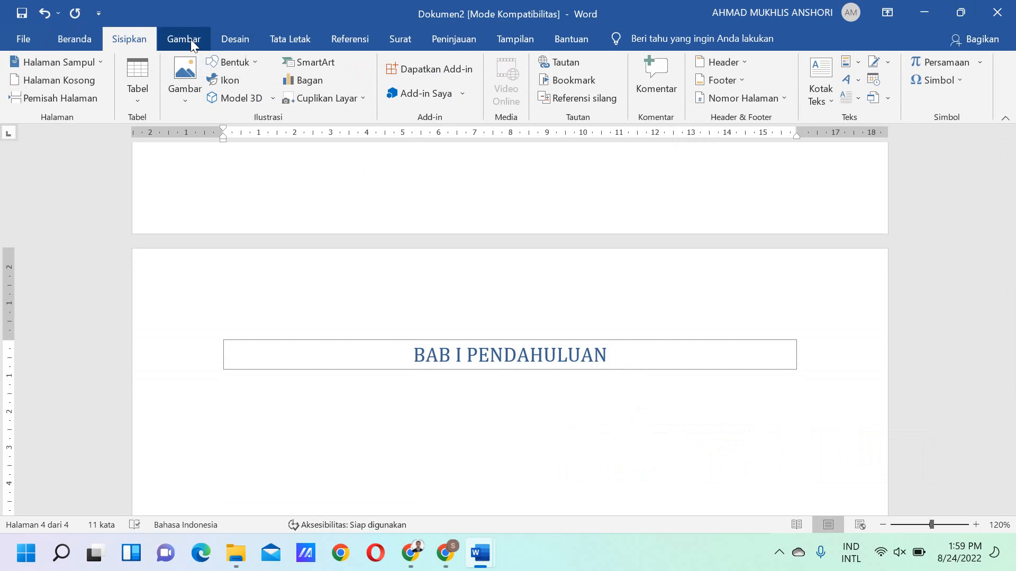
click(290, 39)
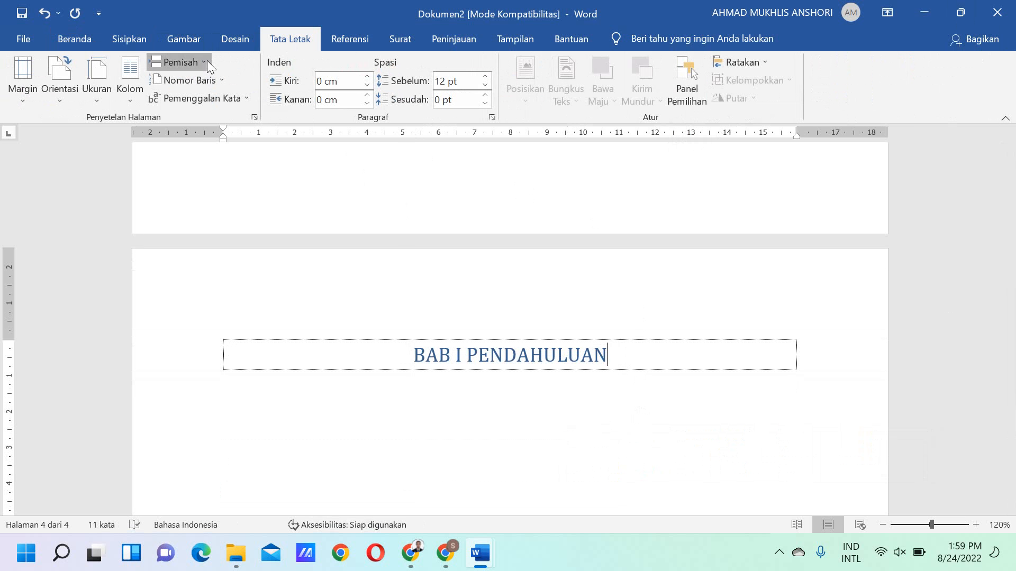
click(207, 60)
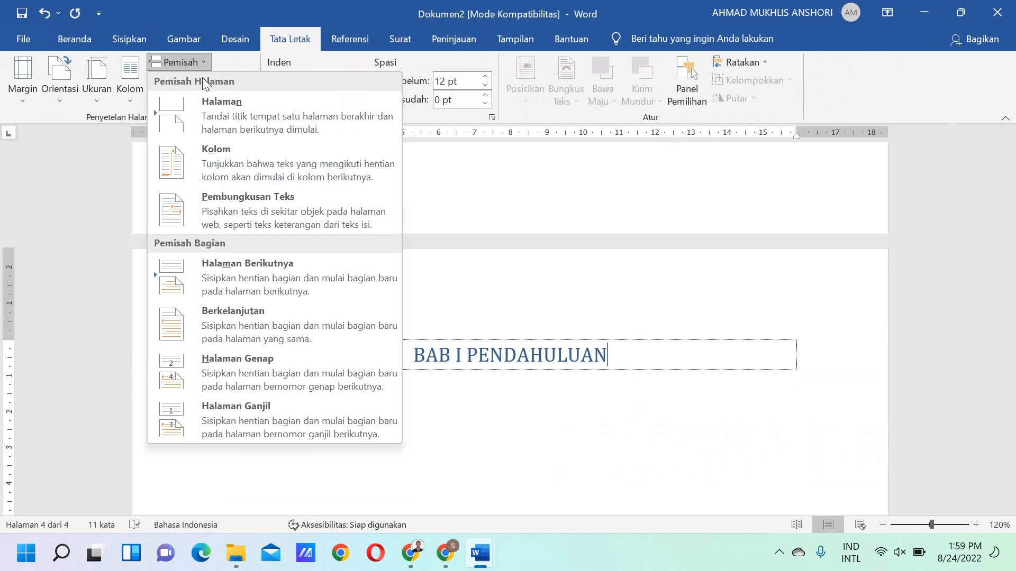
click(224, 271)
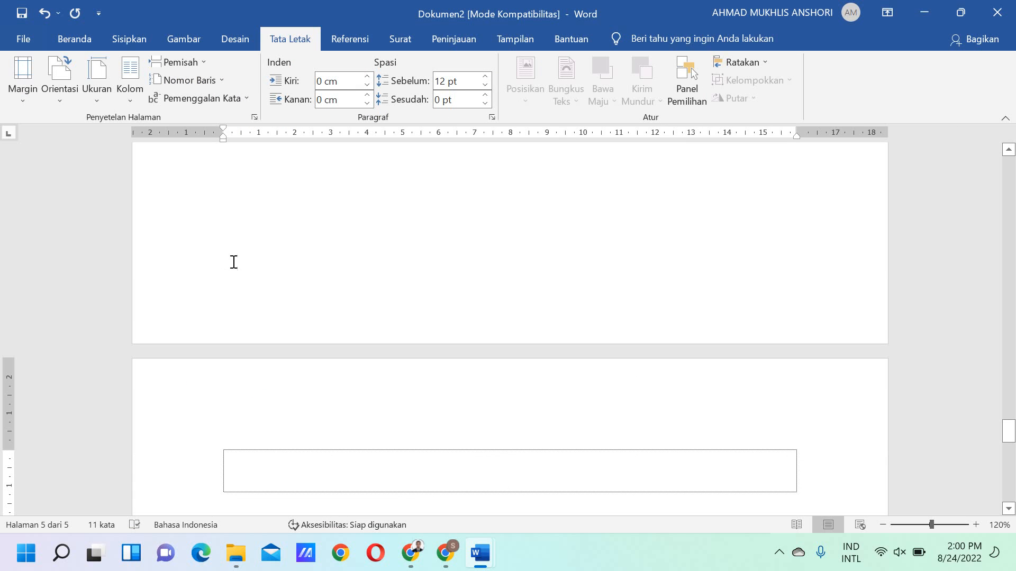
Enter the chapter heading BAB II PEMBAHASAN in Judul 1 style on the fifth page
click(74, 40)
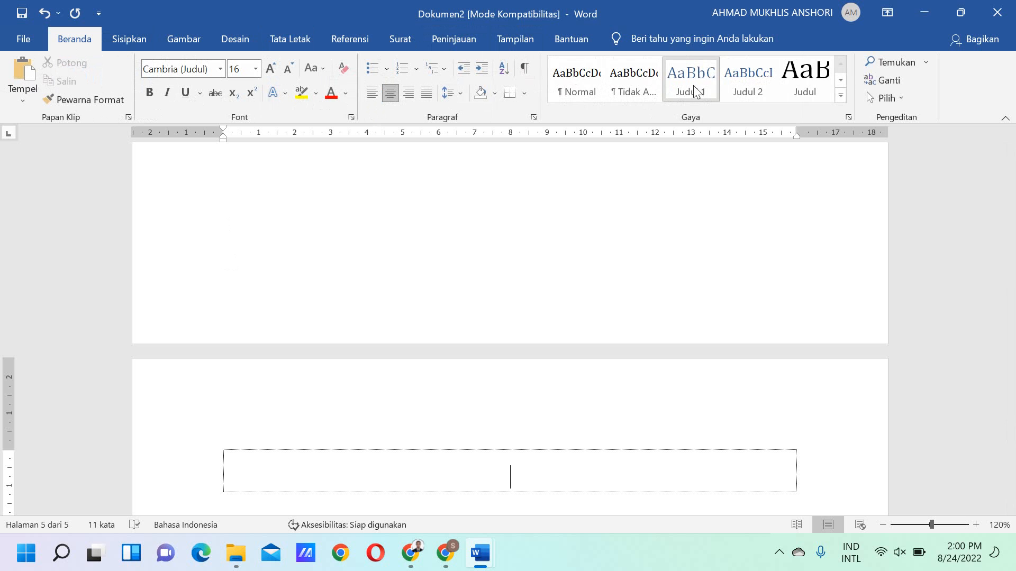
text(B)
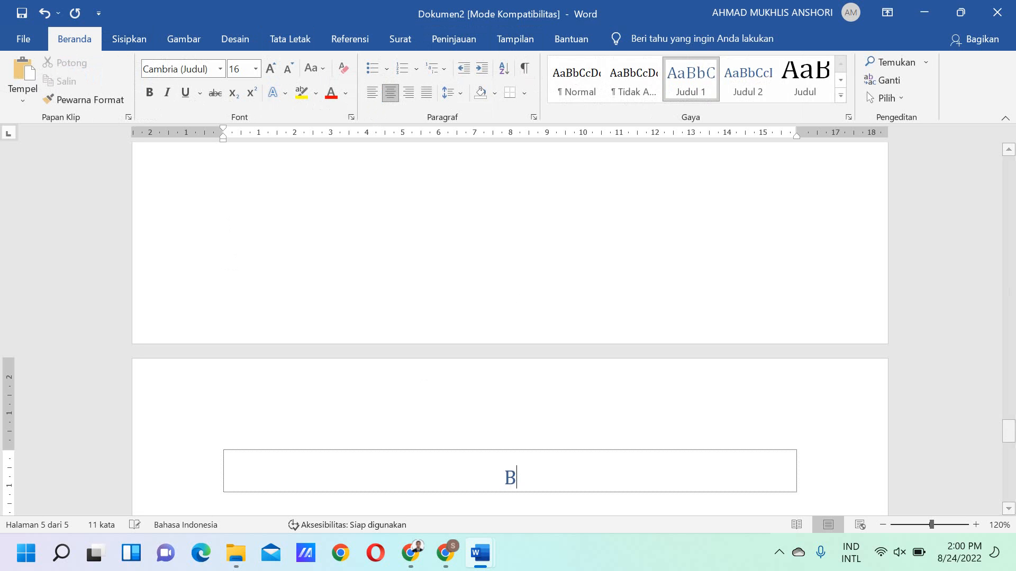
text(AB I)
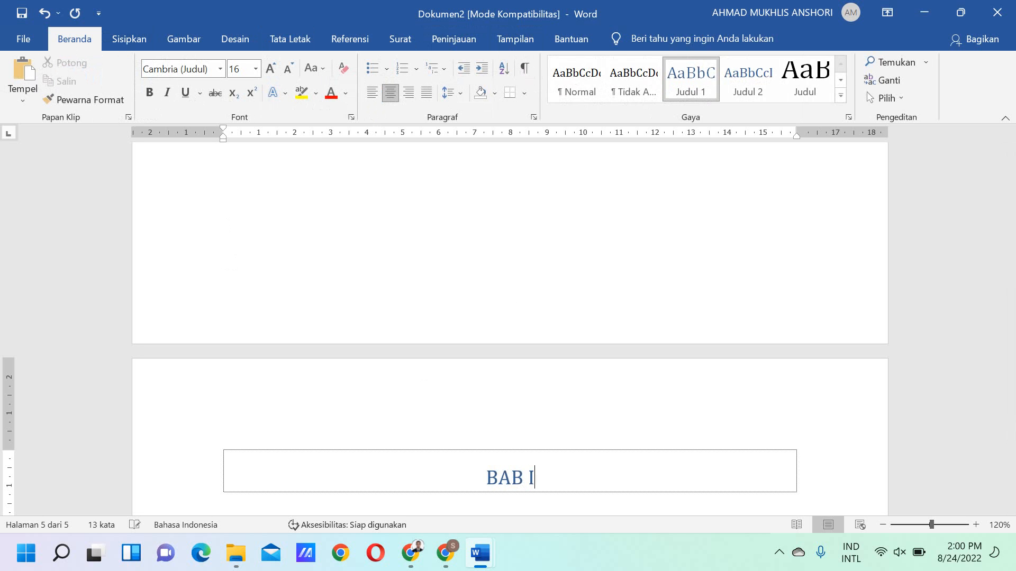
text(I)
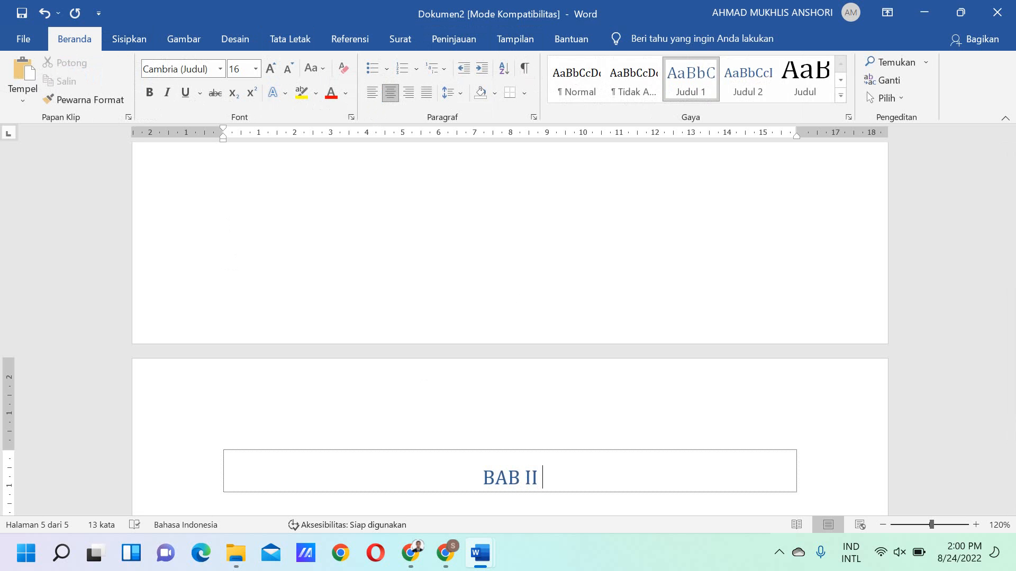
text( PEMBAHA)
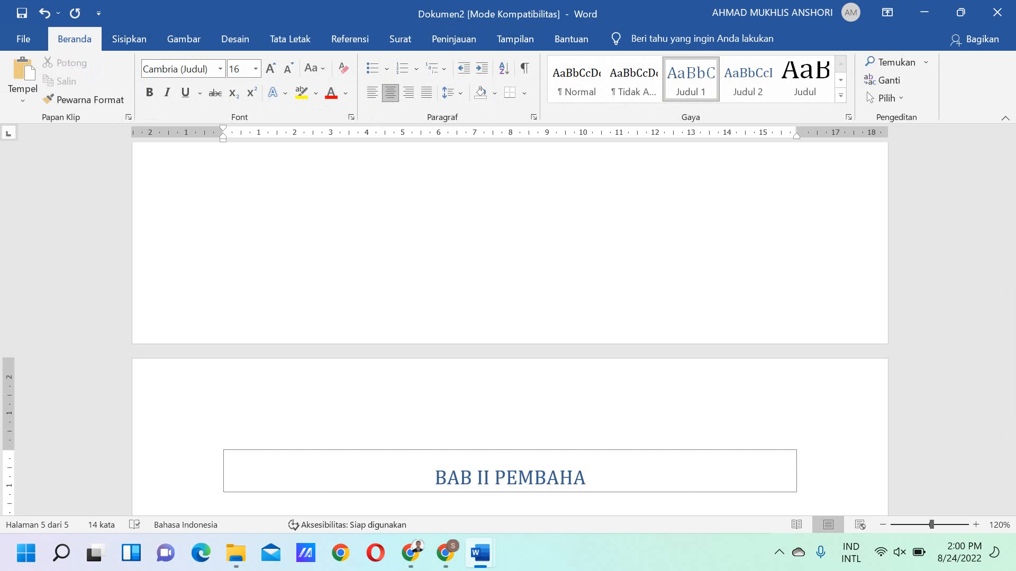
text(SAN)
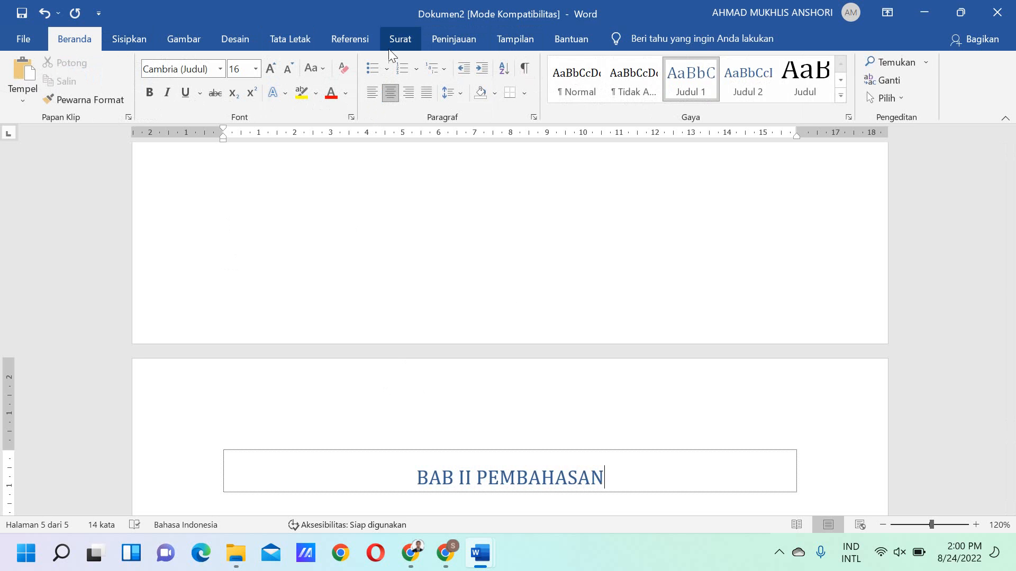
Insert a Halaman Berikutnya section break after the BAB II PEMBAHASAN heading
click(293, 38)
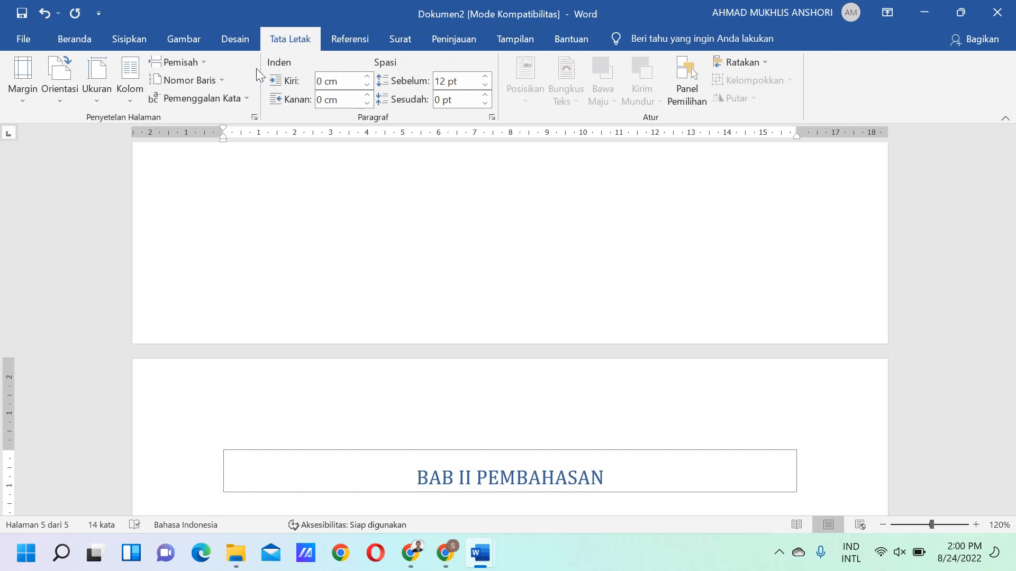
click(205, 62)
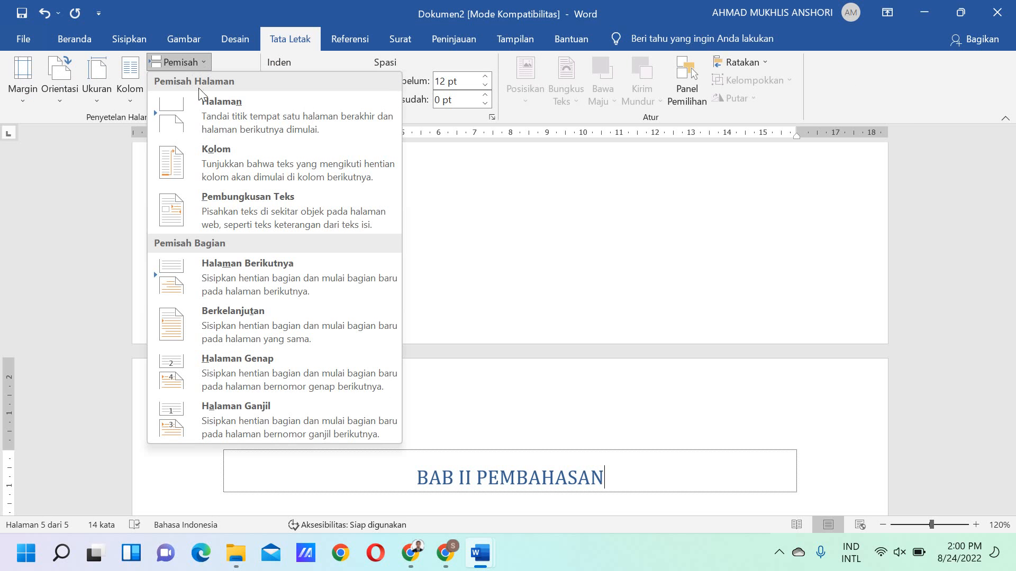
click(220, 281)
Enter the chapter heading BAB III PENUTUP on the sixth page
text(B)
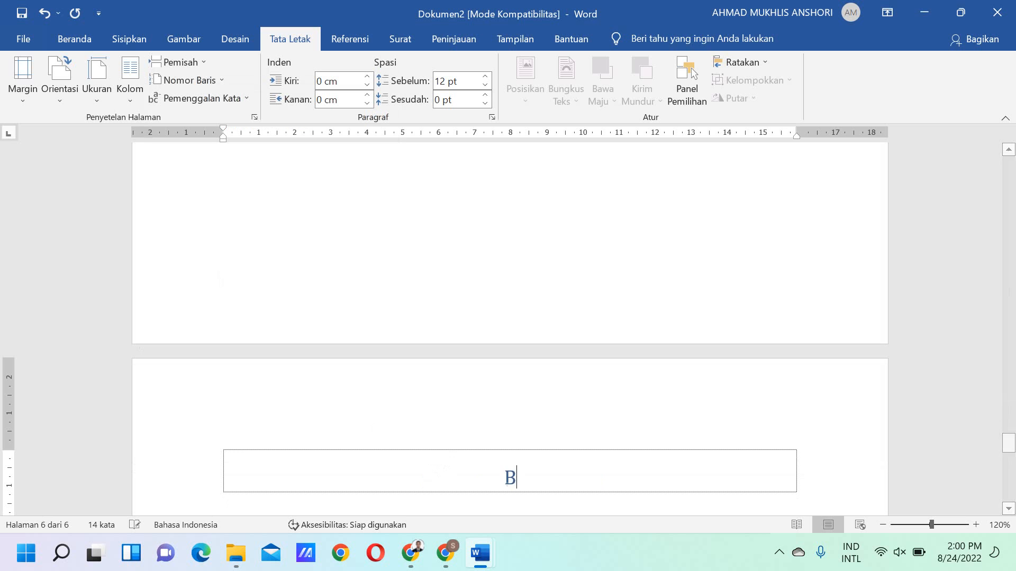
text(AB III)
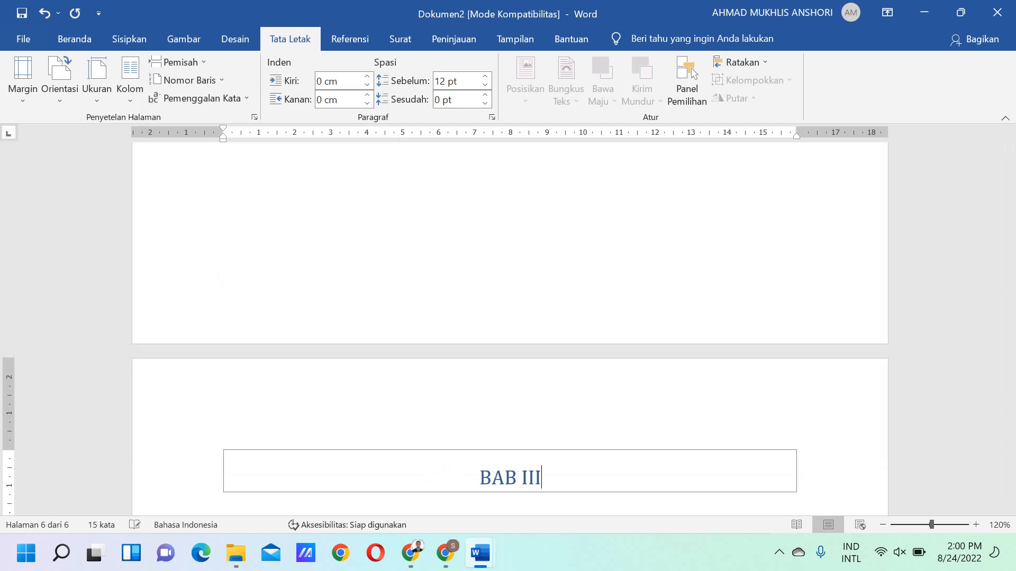
text( PEN)
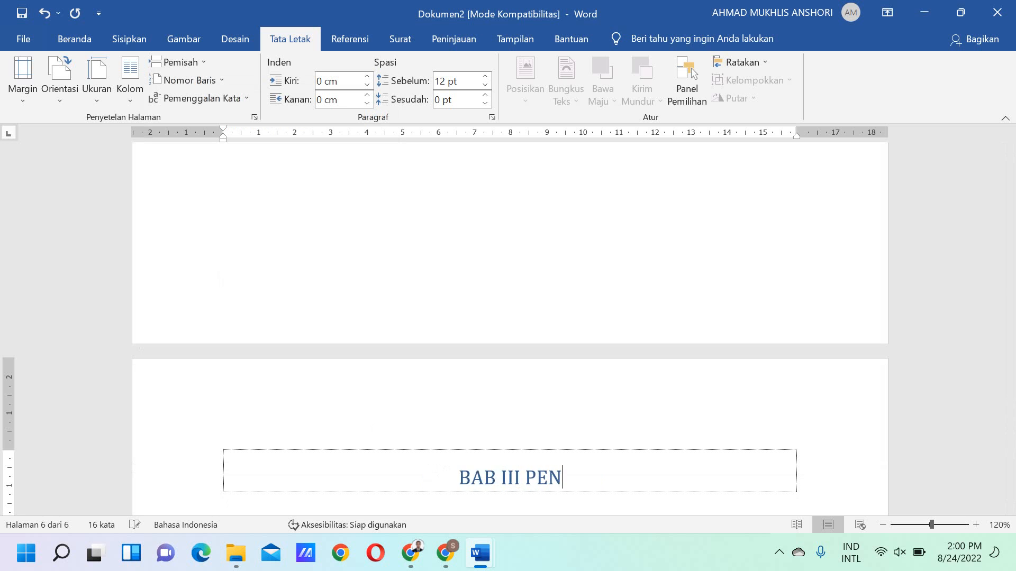
text(UTUP)
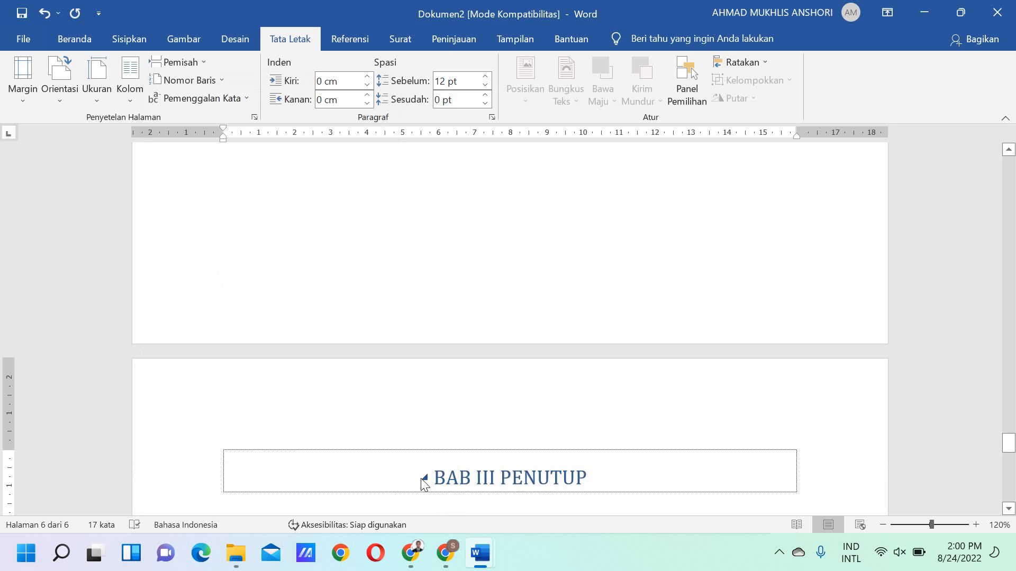
scroll(422, 483, down, 1)
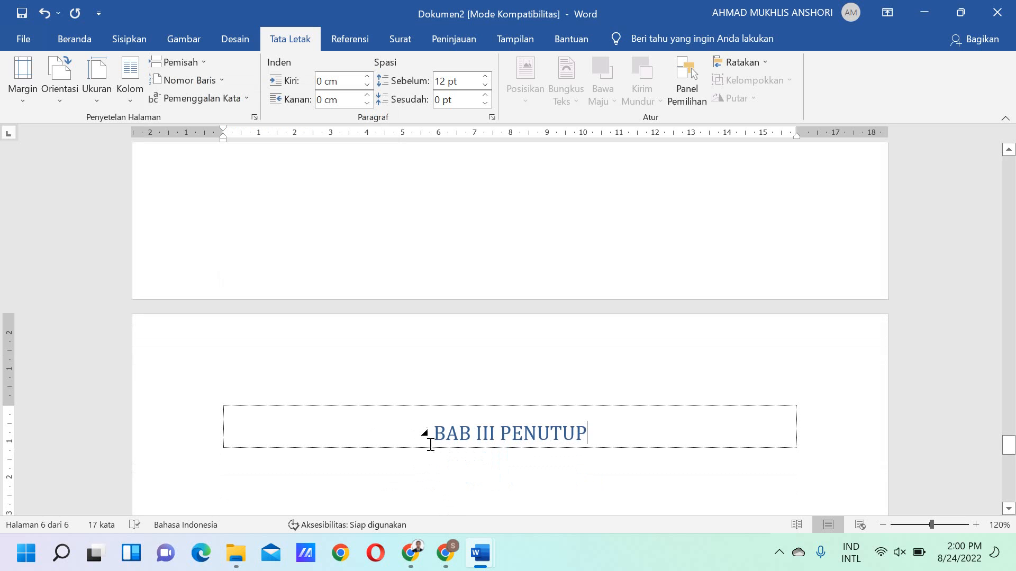
click(169, 437)
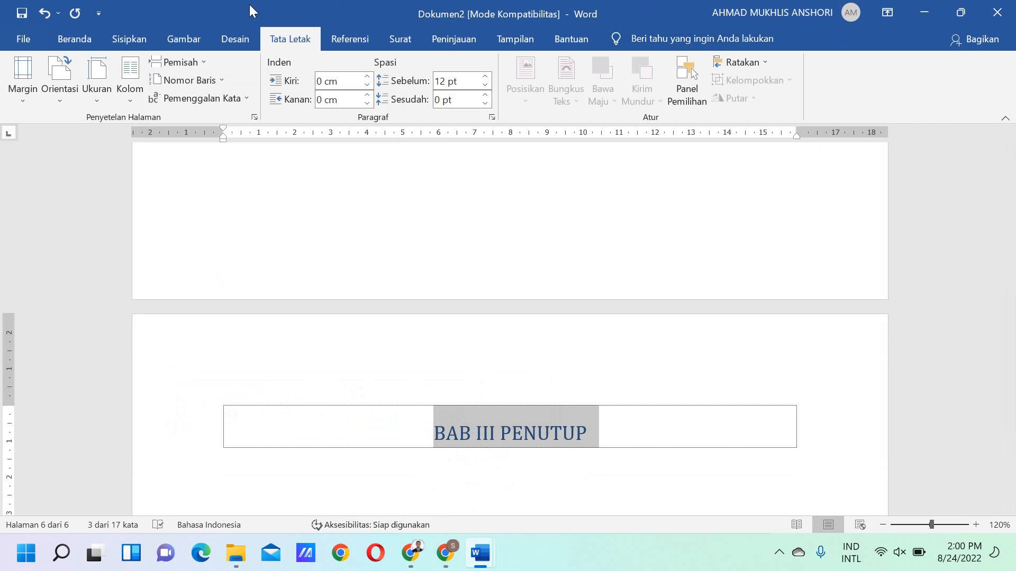
click(74, 39)
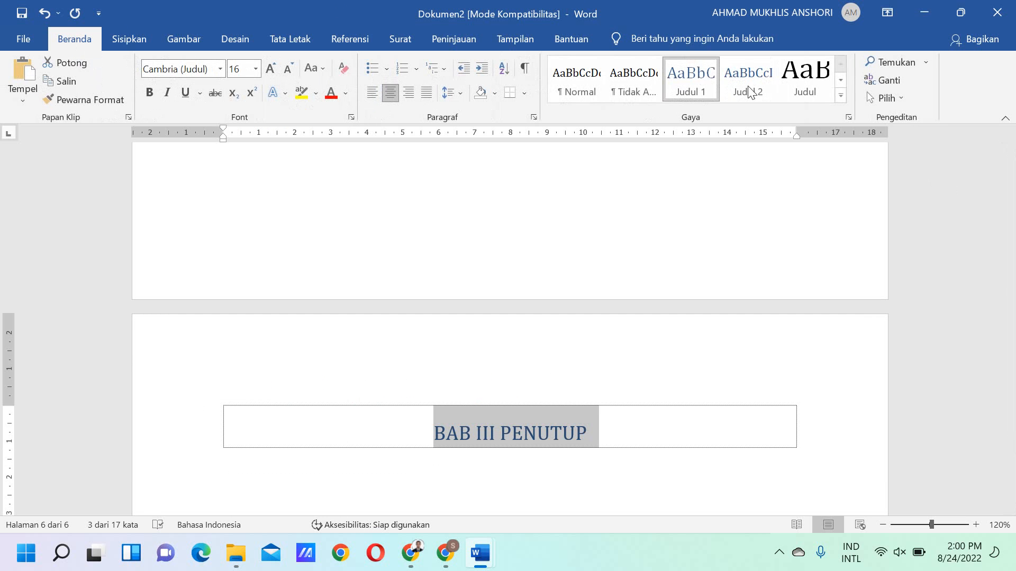
click(841, 96)
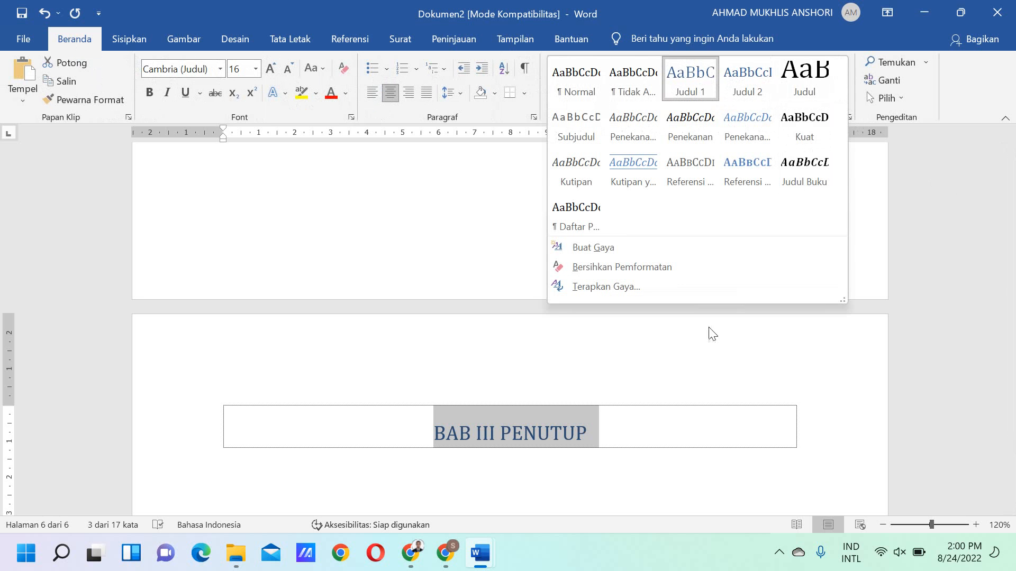
click(593, 425)
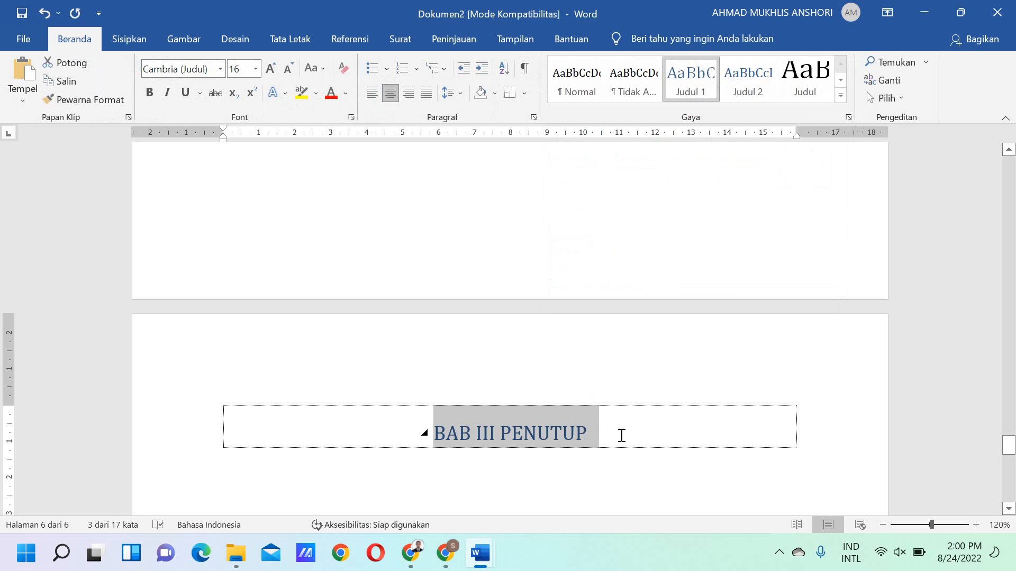
click(597, 426)
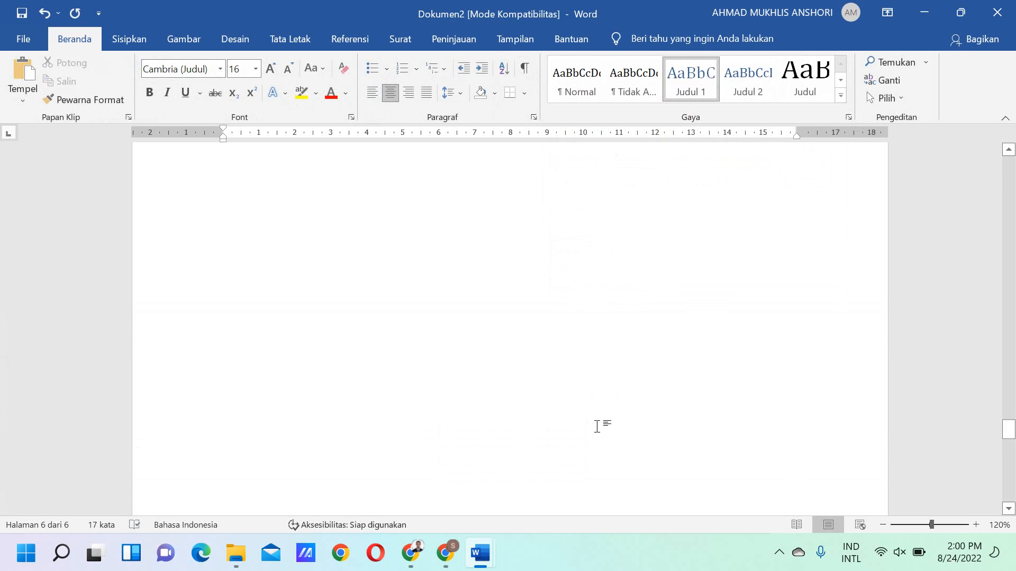
Insert a Daftar Isi Otomatis 2 table of contents on the empty third page
scroll(597, 426, up, 20)
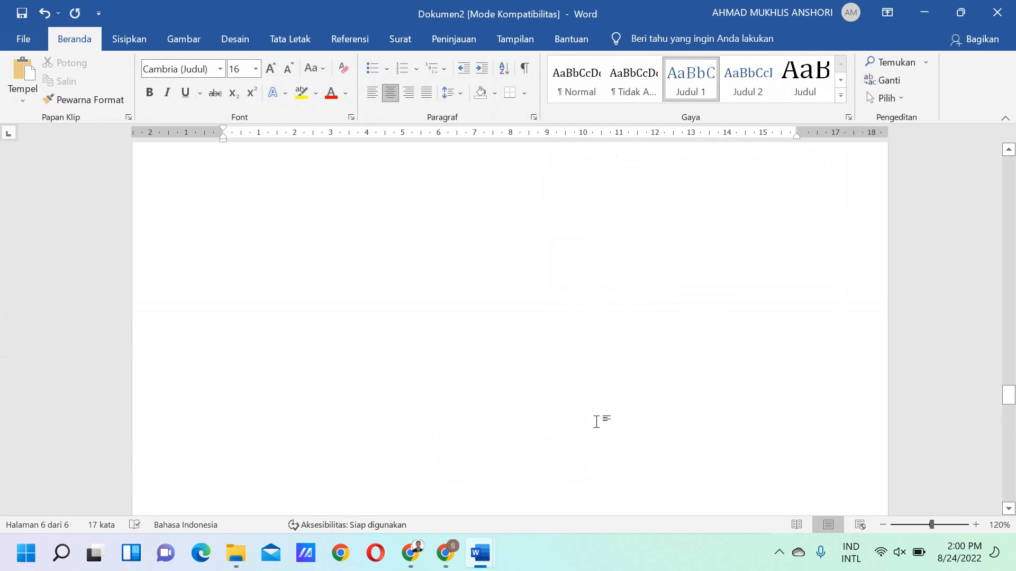
scroll(597, 422, up, 15)
scroll(597, 421, up, 2)
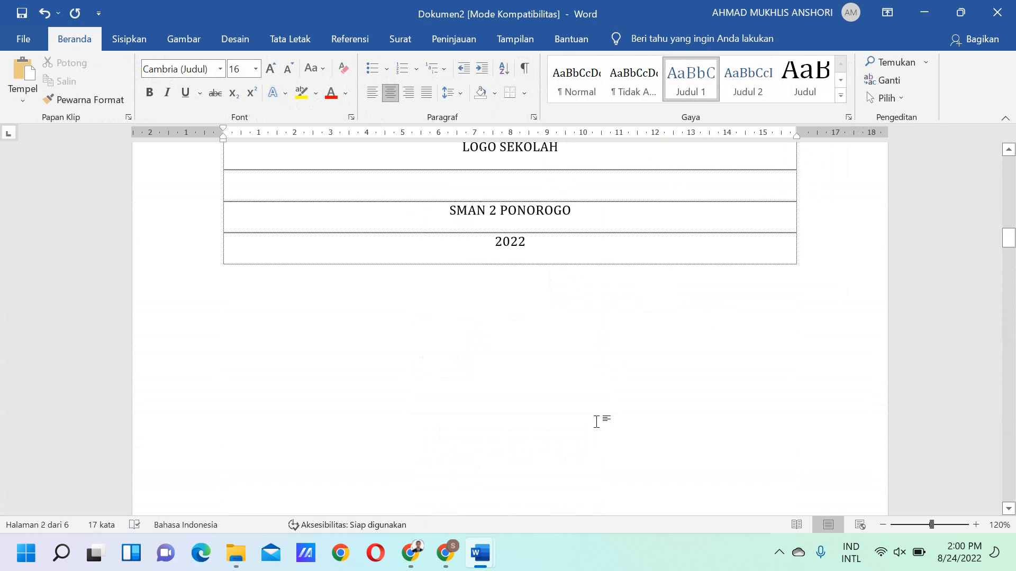
scroll(599, 419, down, 10)
scroll(441, 364, down, 1)
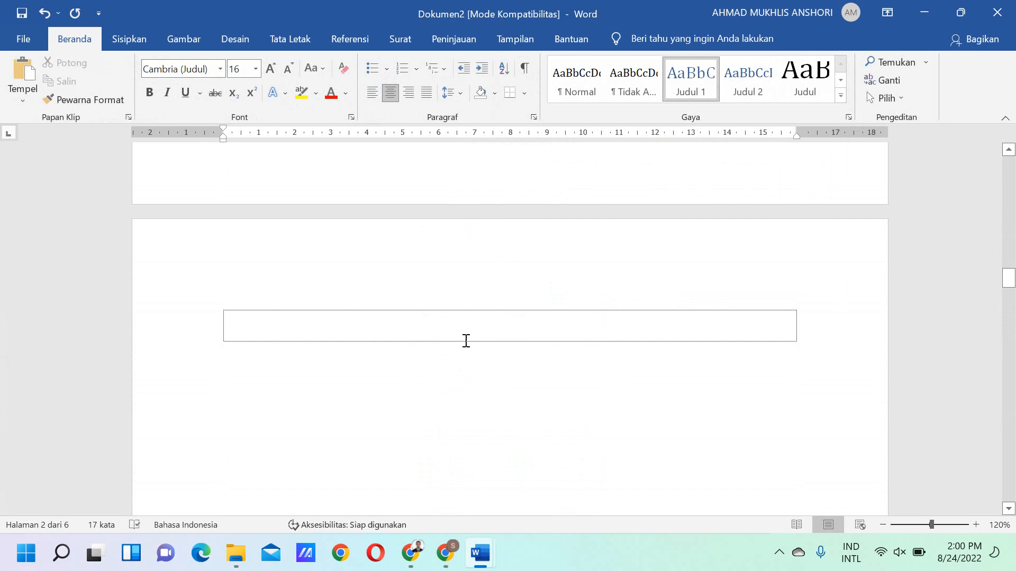
click(467, 334)
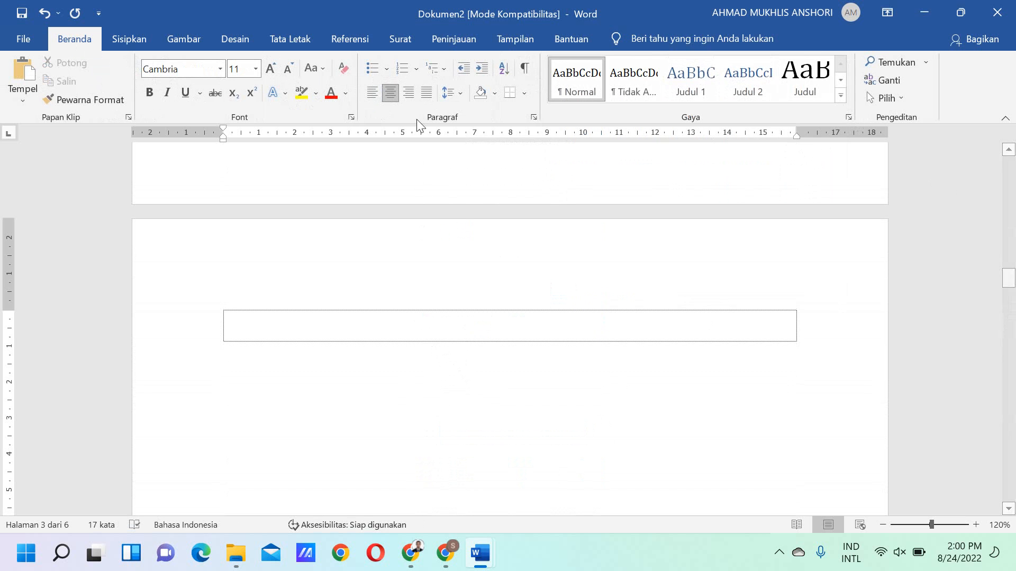
click(358, 40)
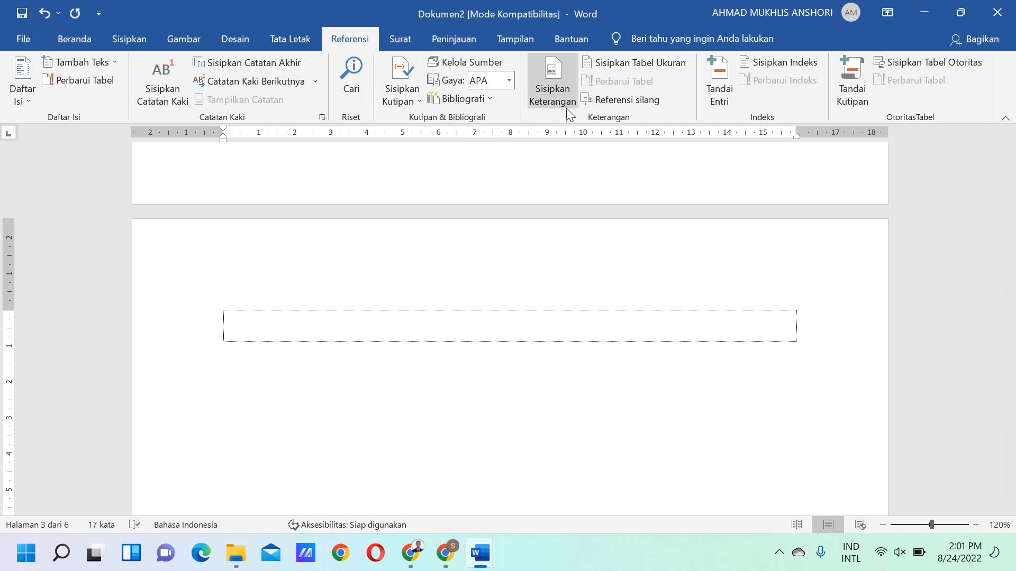
click(509, 80)
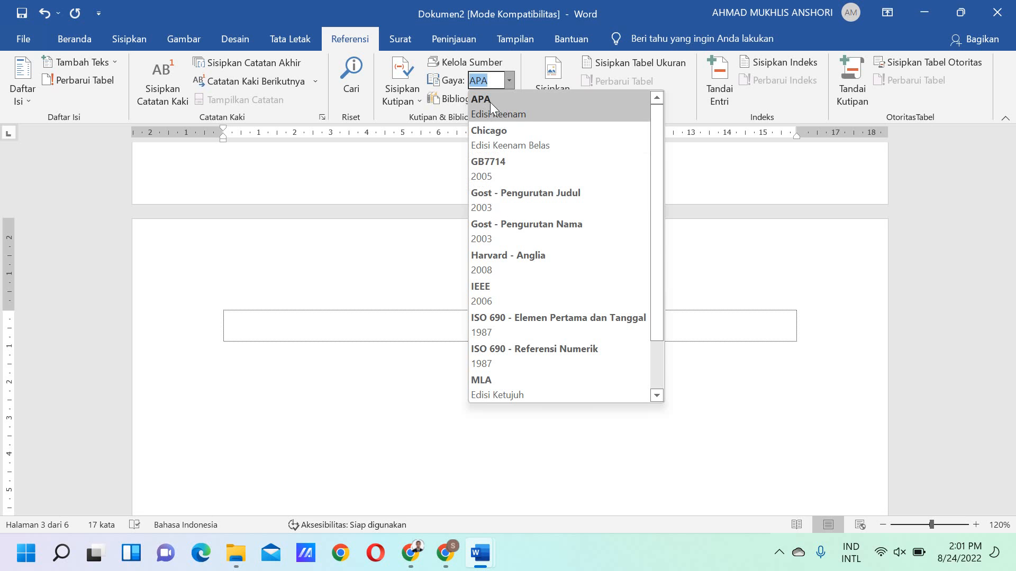
click(335, 167)
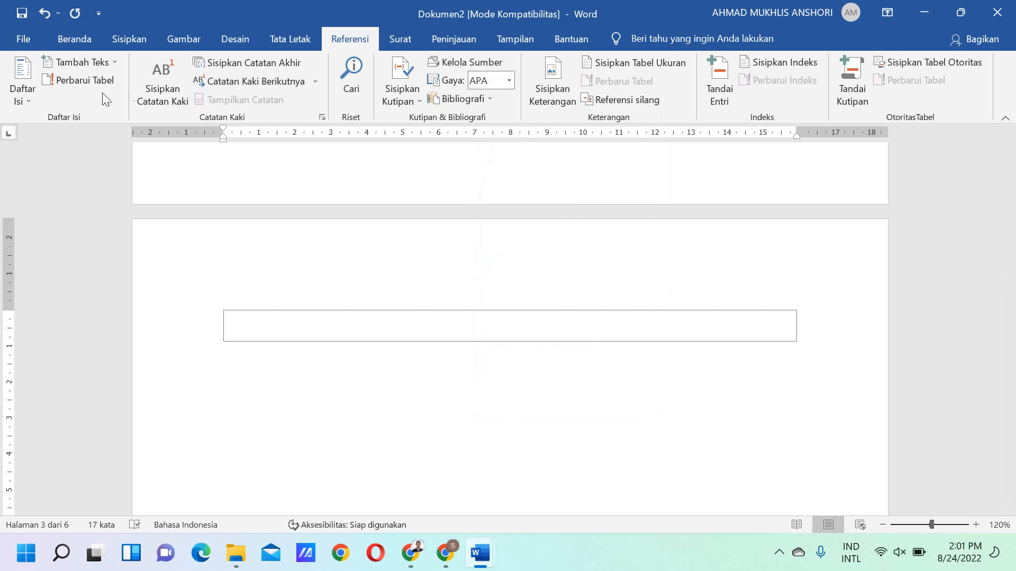
click(28, 101)
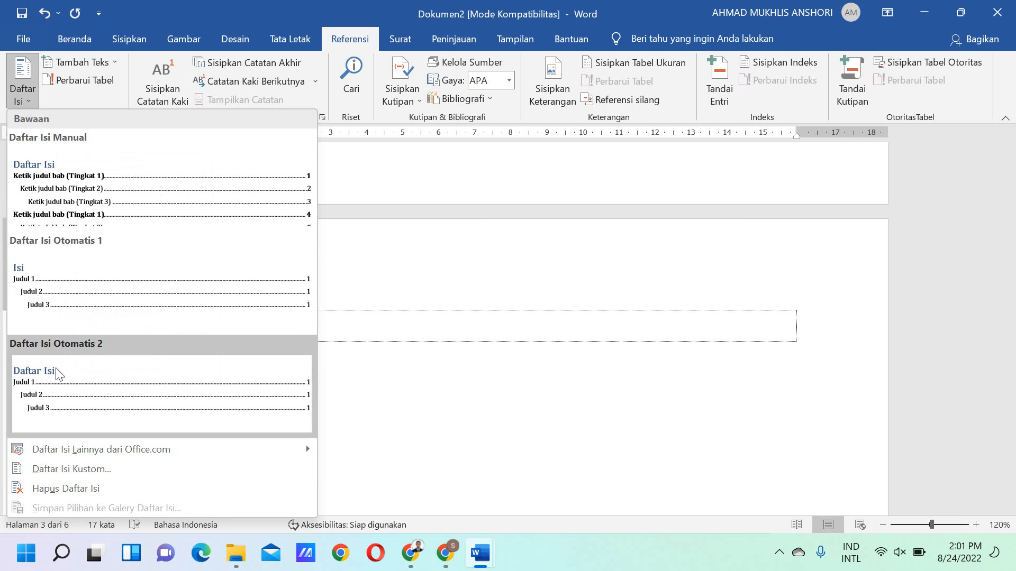
click(52, 390)
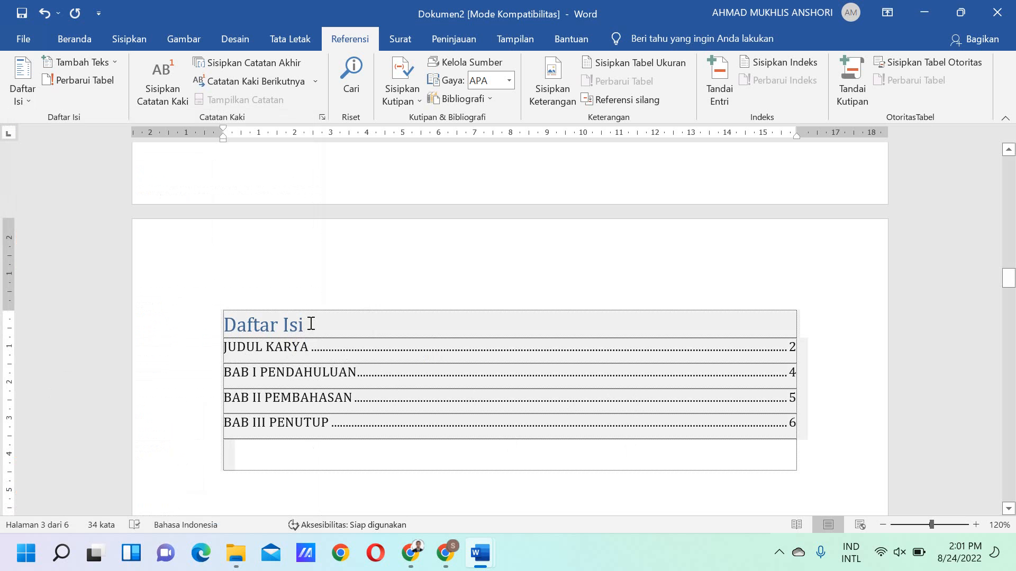
Centre the Daftar Isi title above the table of contents entries
drag(311, 324, 239, 325)
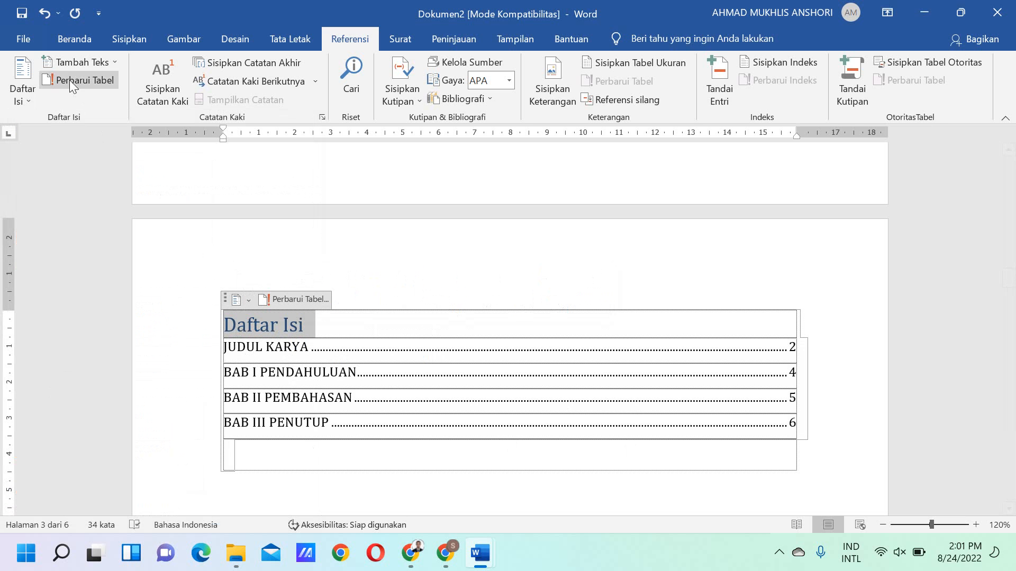
click(74, 38)
click(391, 100)
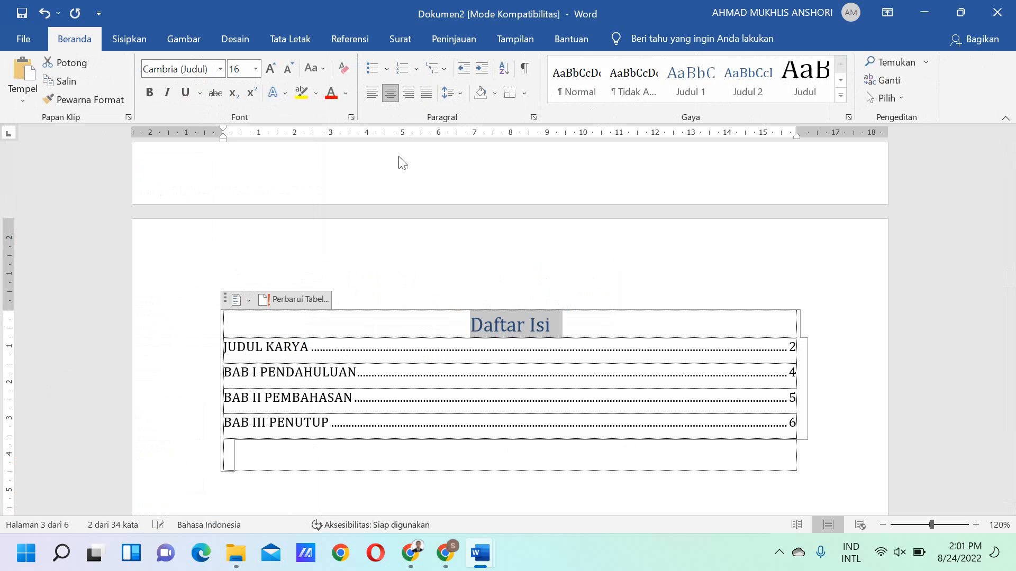
click(416, 351)
click(617, 365)
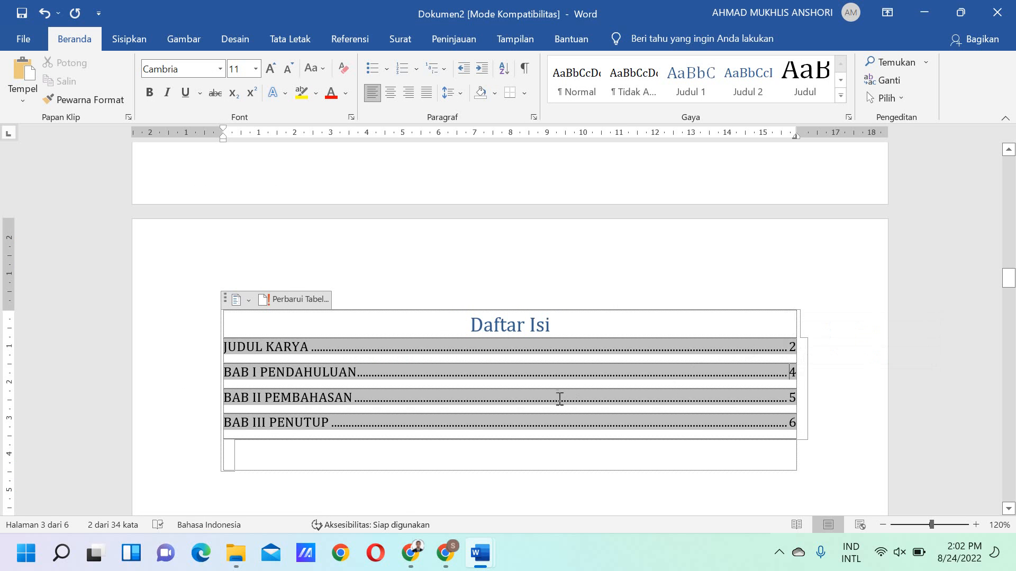
Add the subheading 1.1 LATAR BELAKANG in Judul 2 style under BAB I PENDAHULUAN, leaving an empty line between them
scroll(558, 399, down, 10)
scroll(485, 382, down, 5)
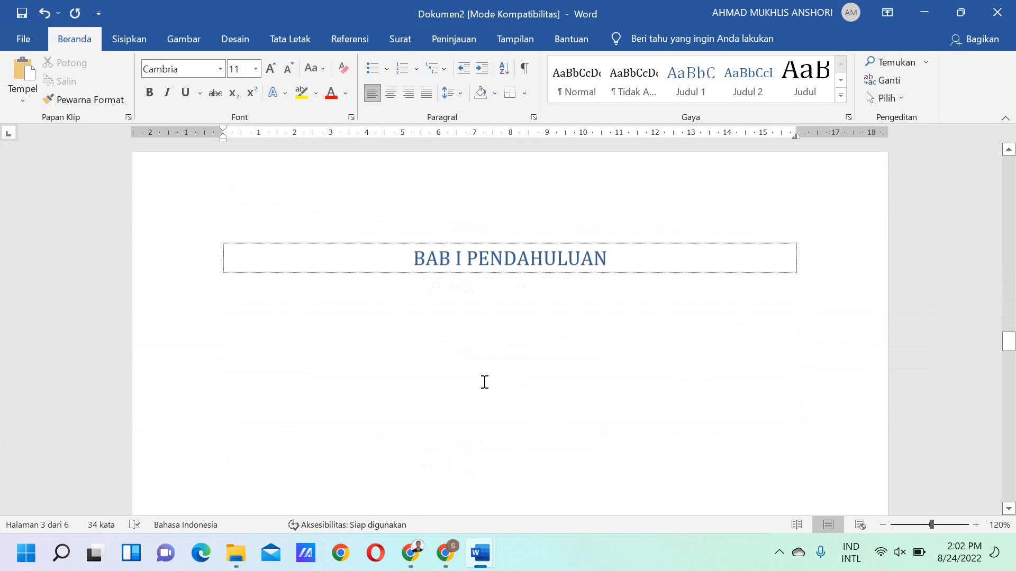
click(627, 214)
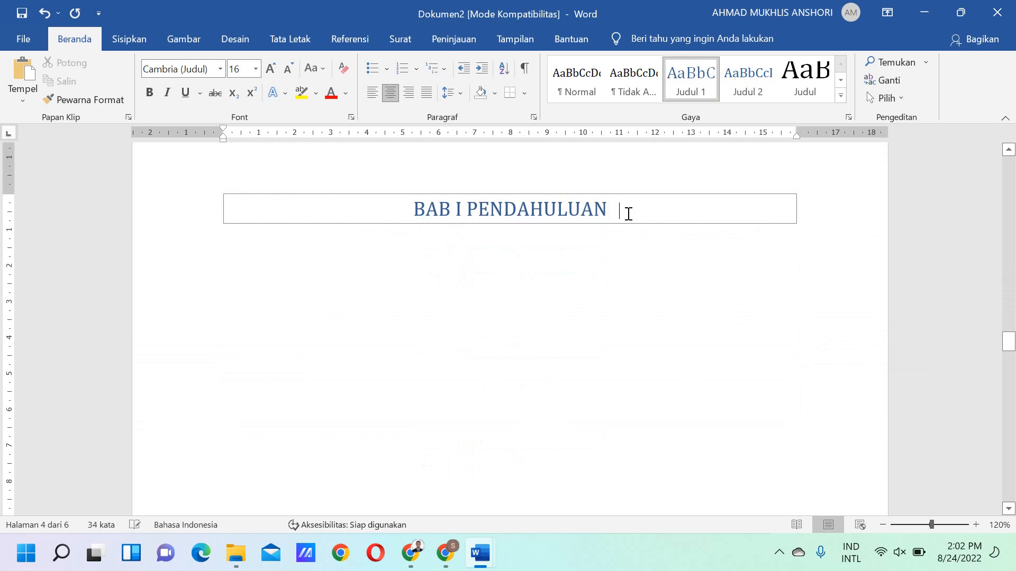
key(Return)
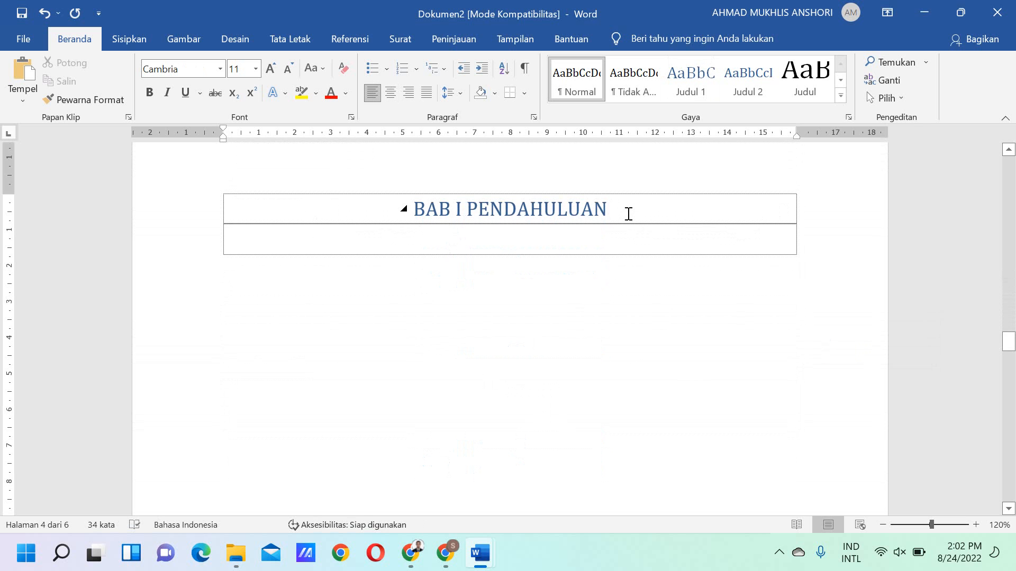
key(Return)
text(1.)
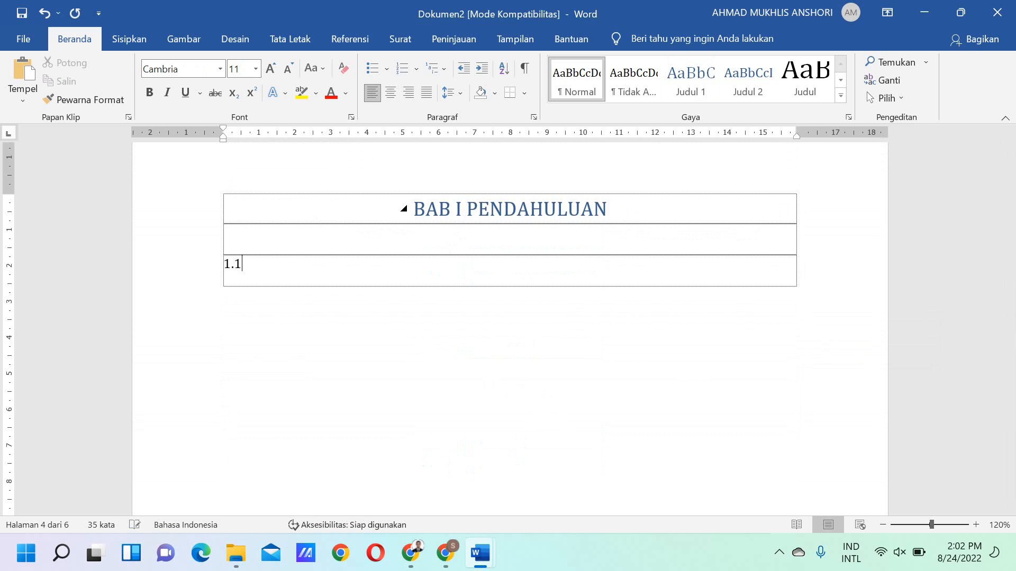
text(1 lATA)
key(BackSpace)
key(BackSpace)
key(BackSpace)
text(TAR BELAKAN)
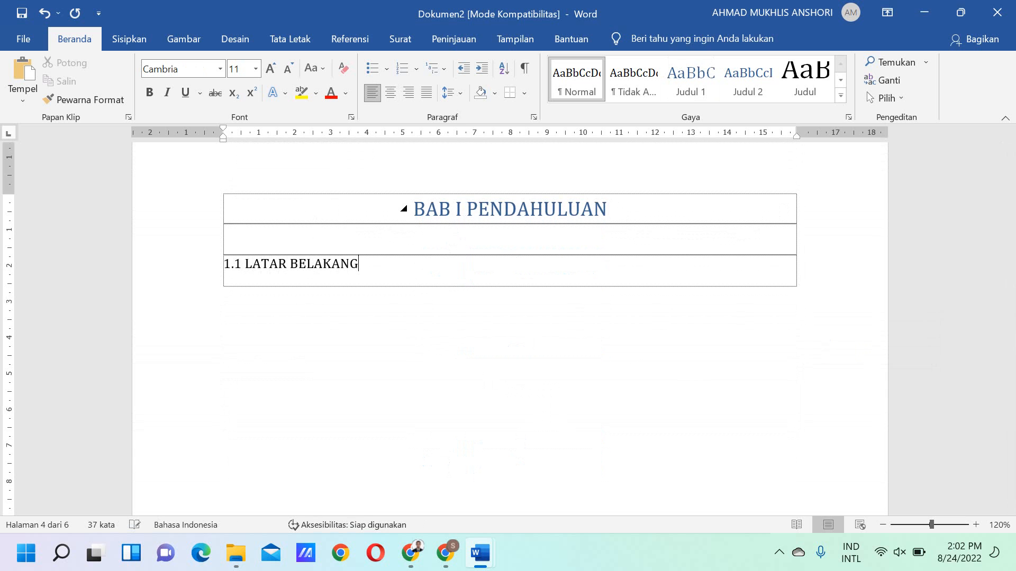
text(G)
click(187, 268)
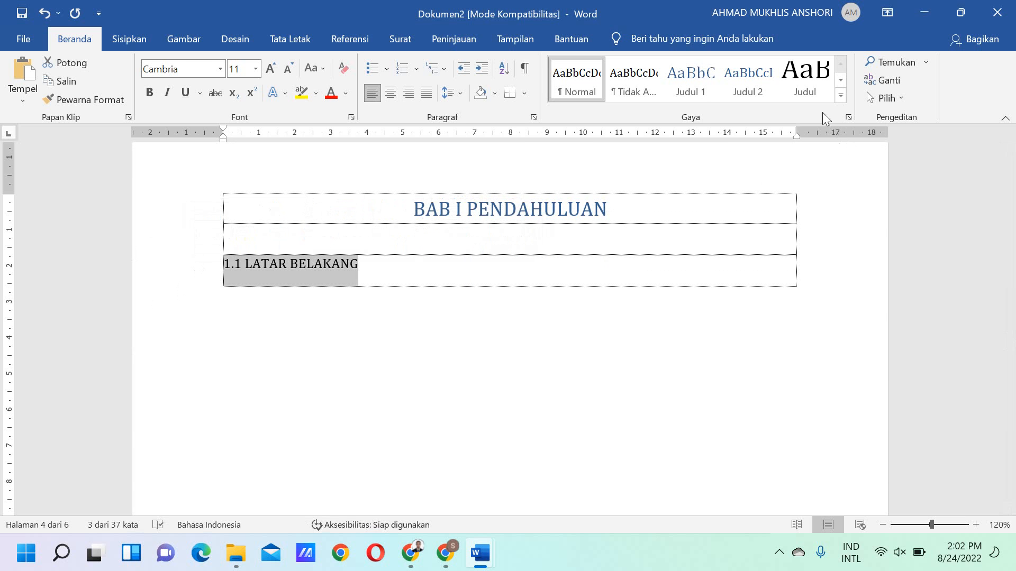
click(753, 88)
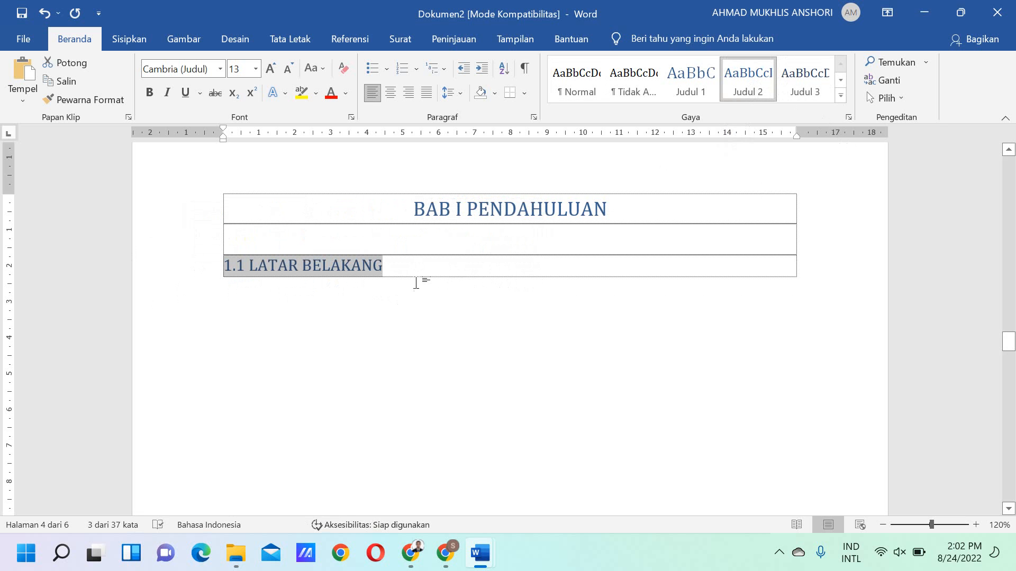
Add the subheading 1.2 RUMUSAN MASALAH in Judul 2 style below 1.1 LATAR BELAKANG, separated by an empty line
click(394, 273)
key(Return)
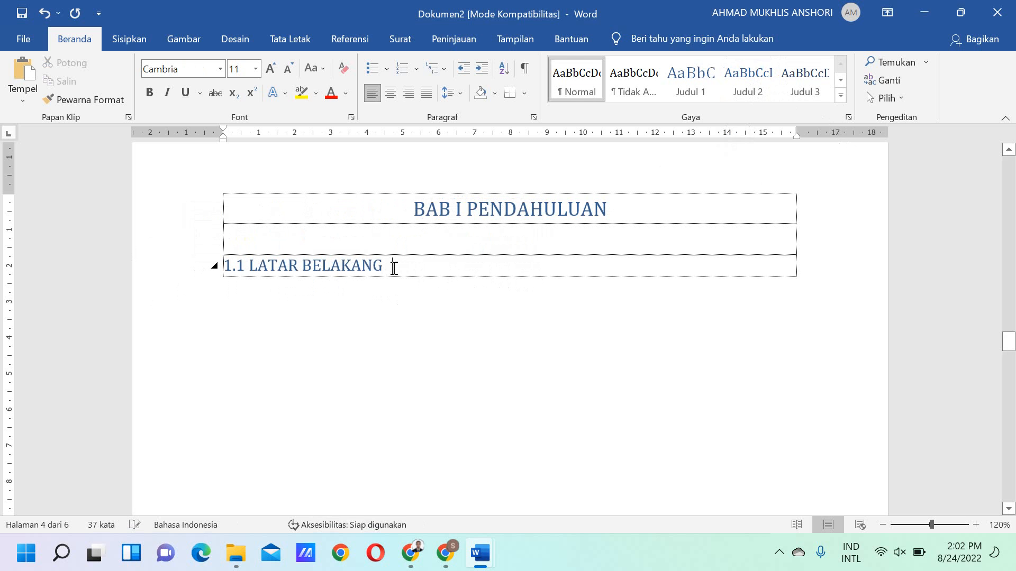
text(1)
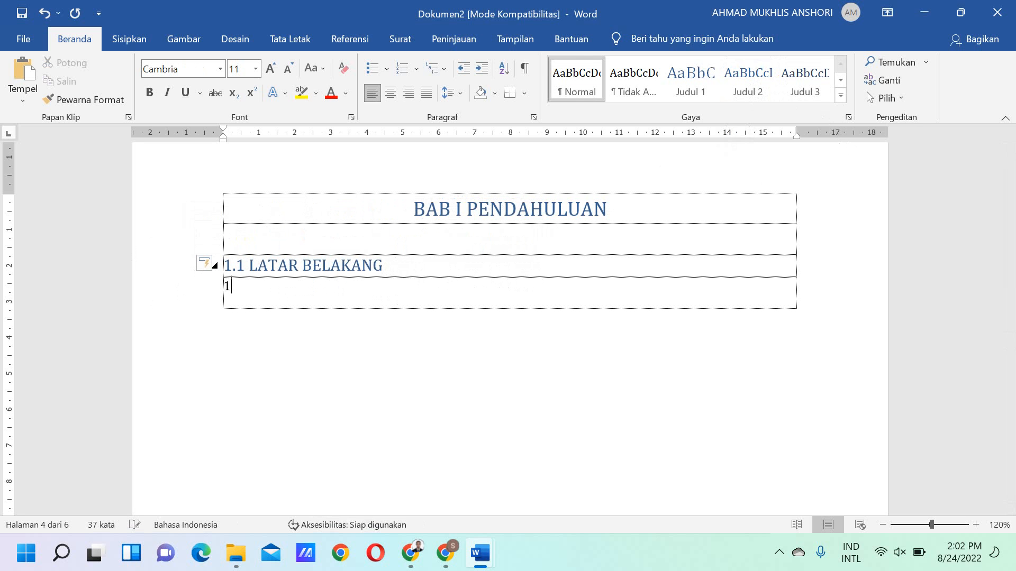
text(.2 RUMUSAN MASALAH)
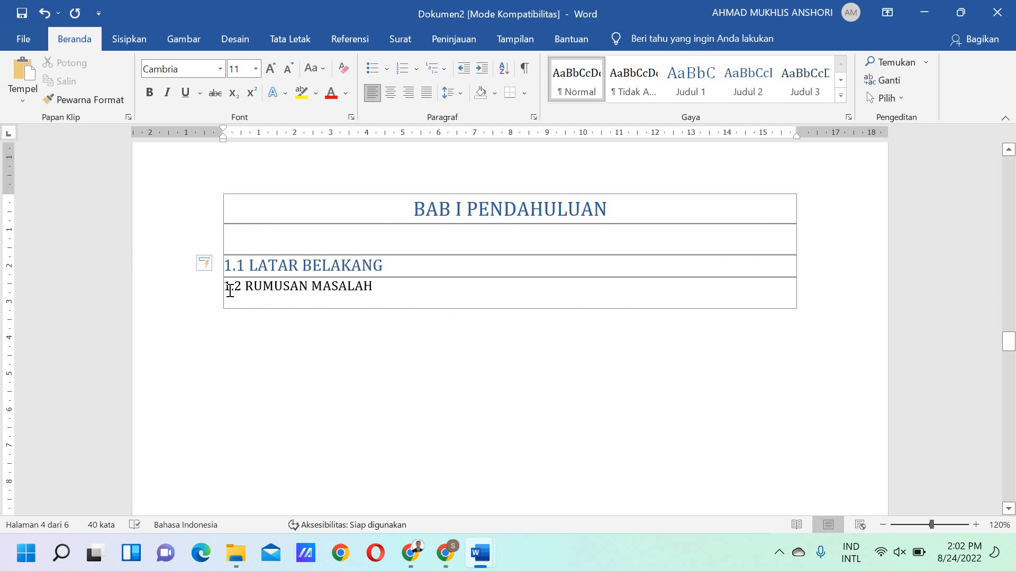
drag(227, 287, 373, 288)
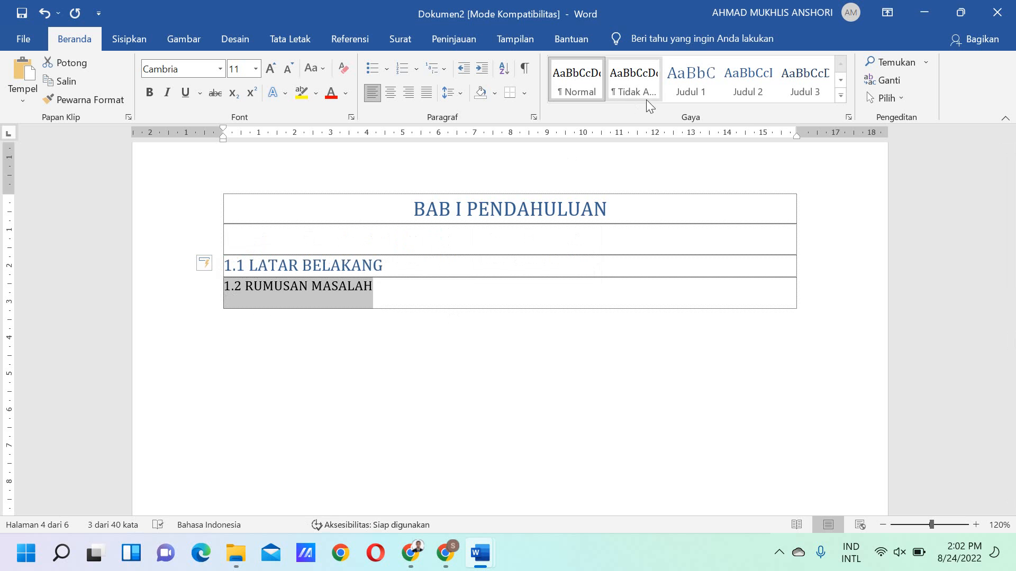
click(746, 92)
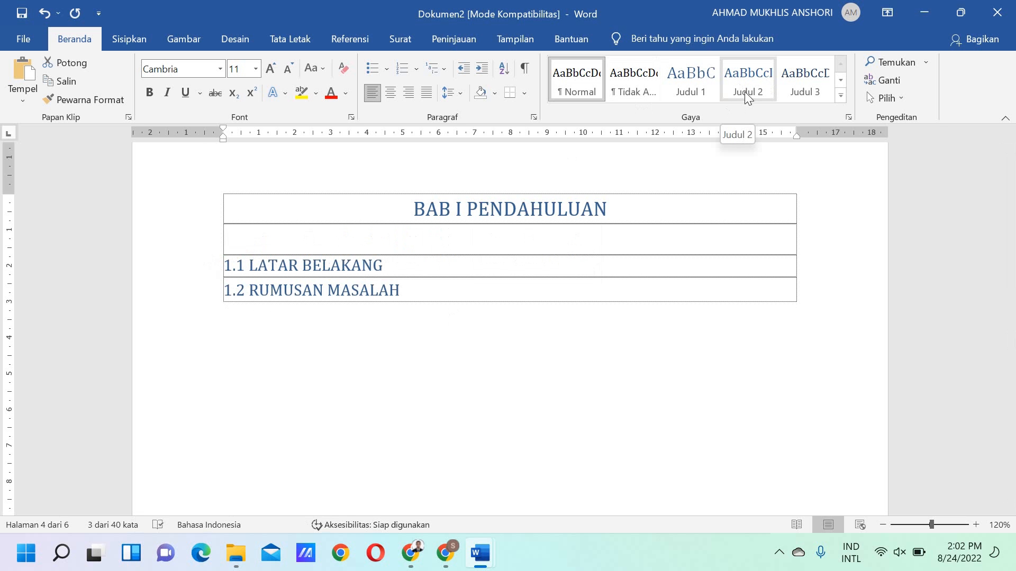
click(745, 92)
click(400, 271)
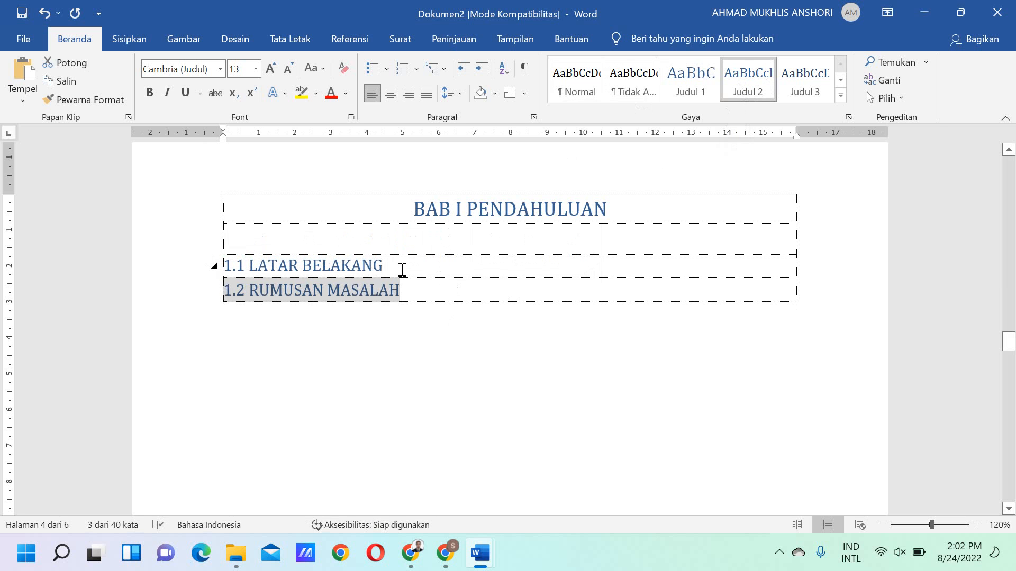
key(Return)
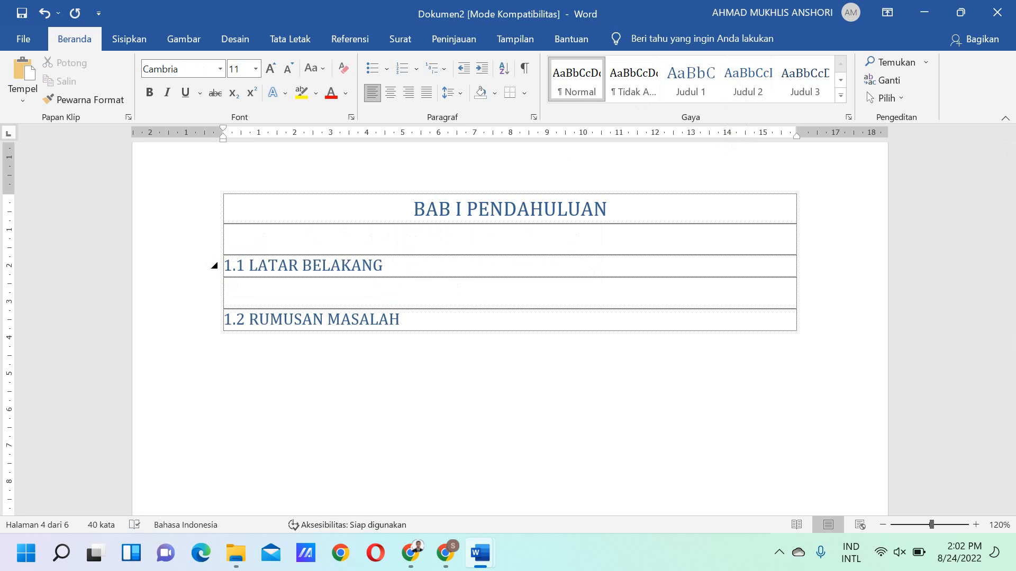
Add the sub-subheading 1.2.A MASALAH 1 in Judul 3 style below 1.2 RUMUSAN MASALAH, leaving an empty line between them
click(421, 323)
key(Return)
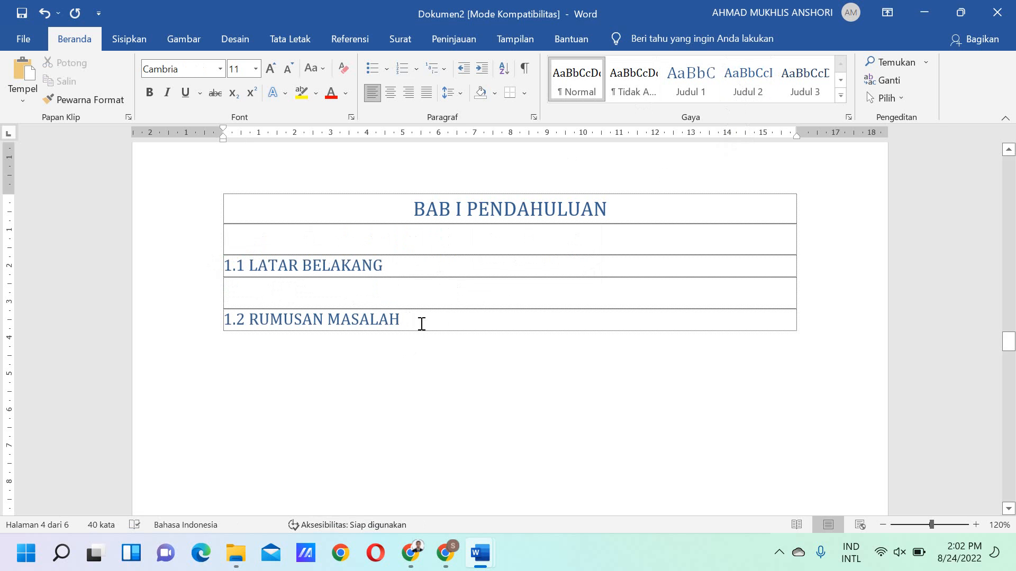
key(Return)
text(1.)
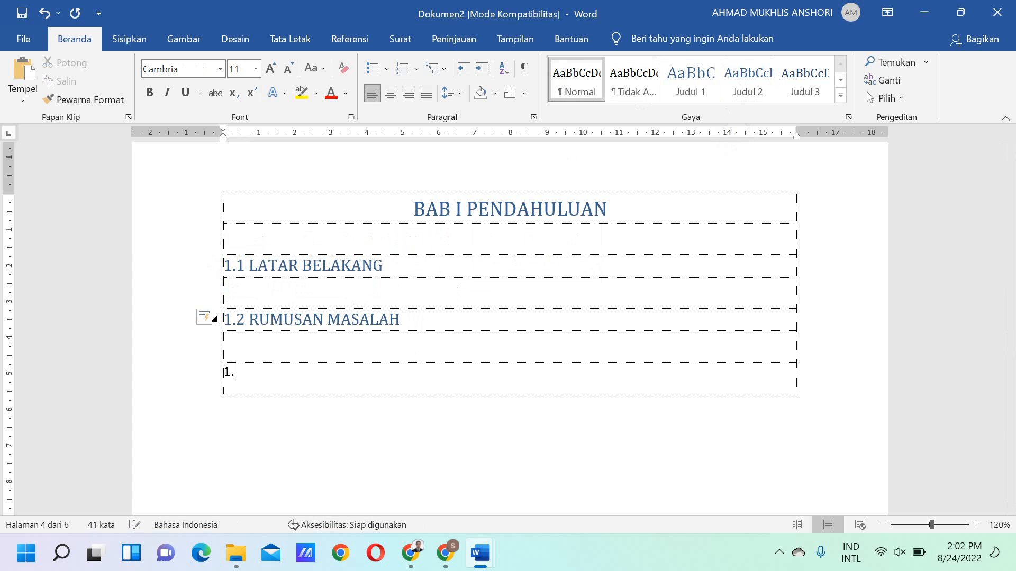
text(2)
text(.A MASALAH 1)
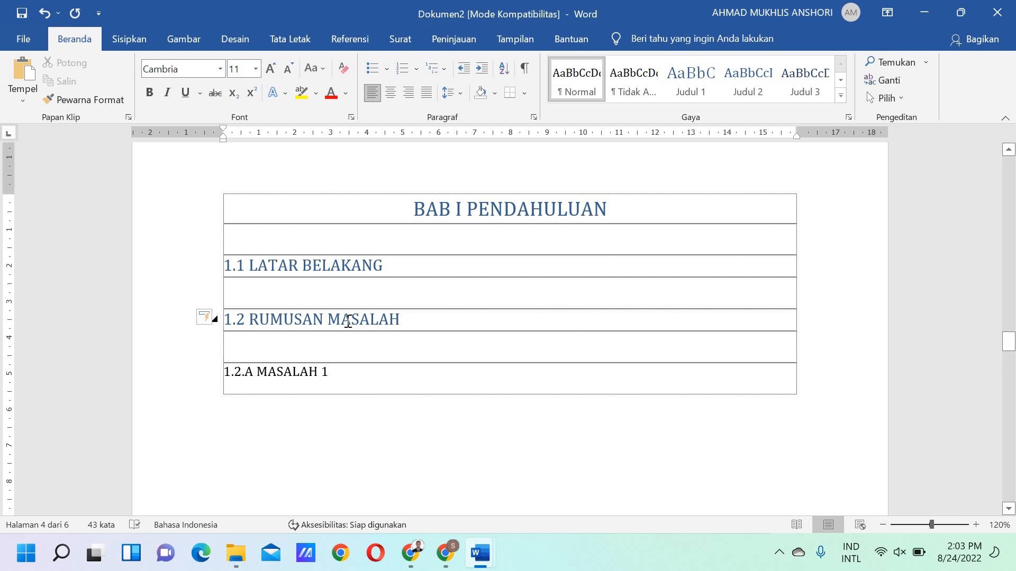
click(192, 378)
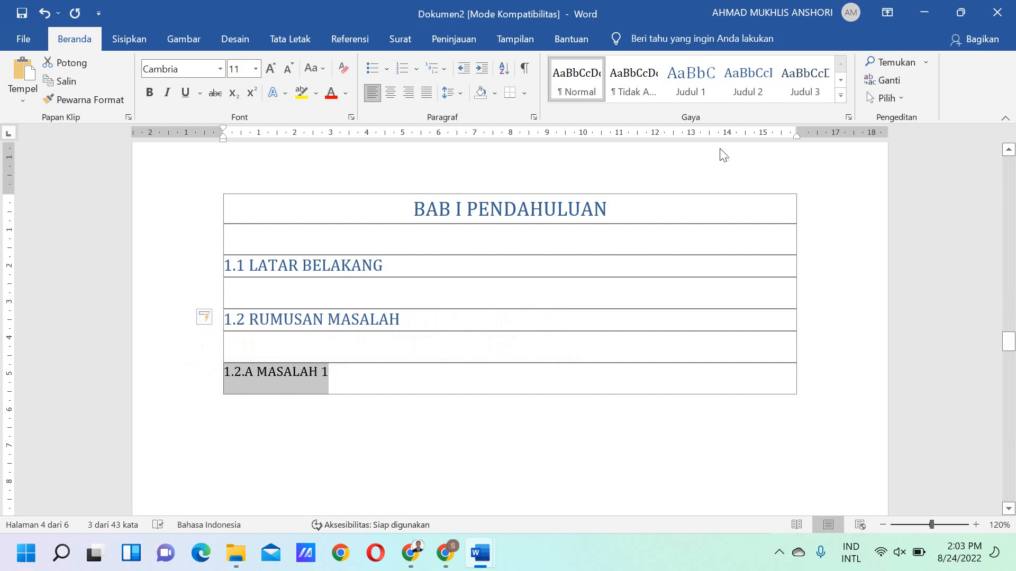
click(811, 88)
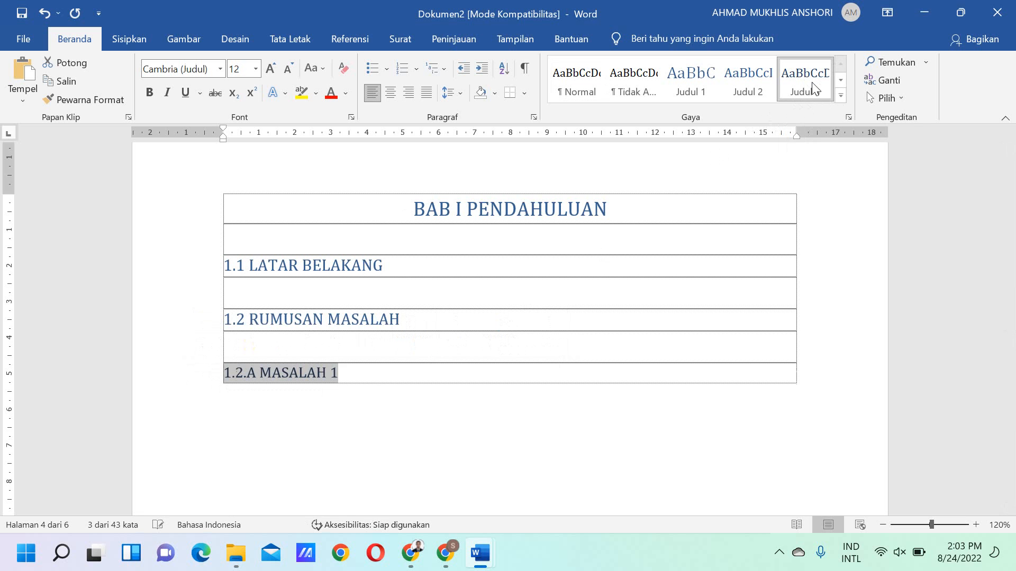
click(373, 380)
click(380, 374)
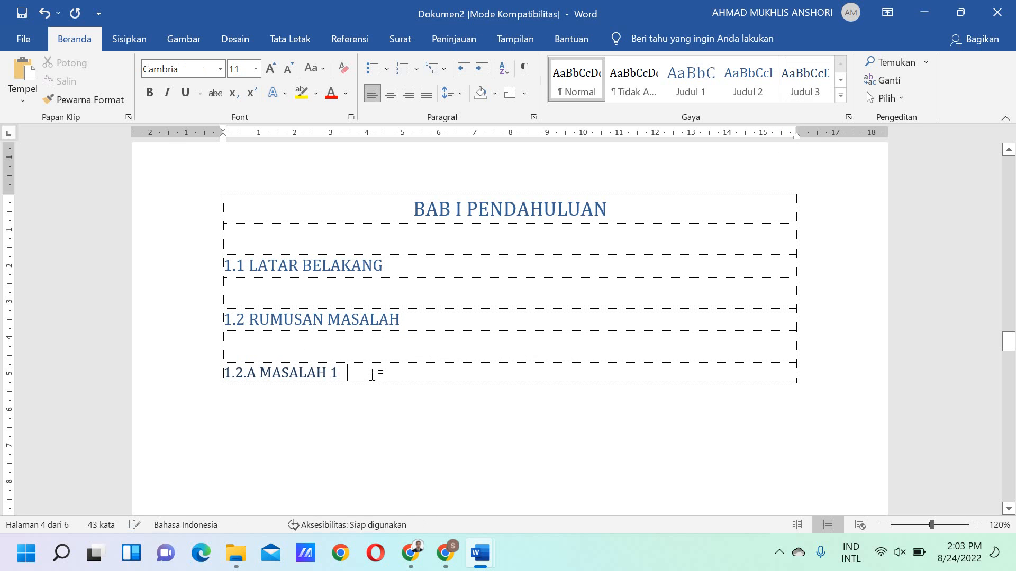
Update the entire Daftar Isi table, not just its page numbers, to include the new subheadings under BAB I PENDAHULUAN
click(233, 267)
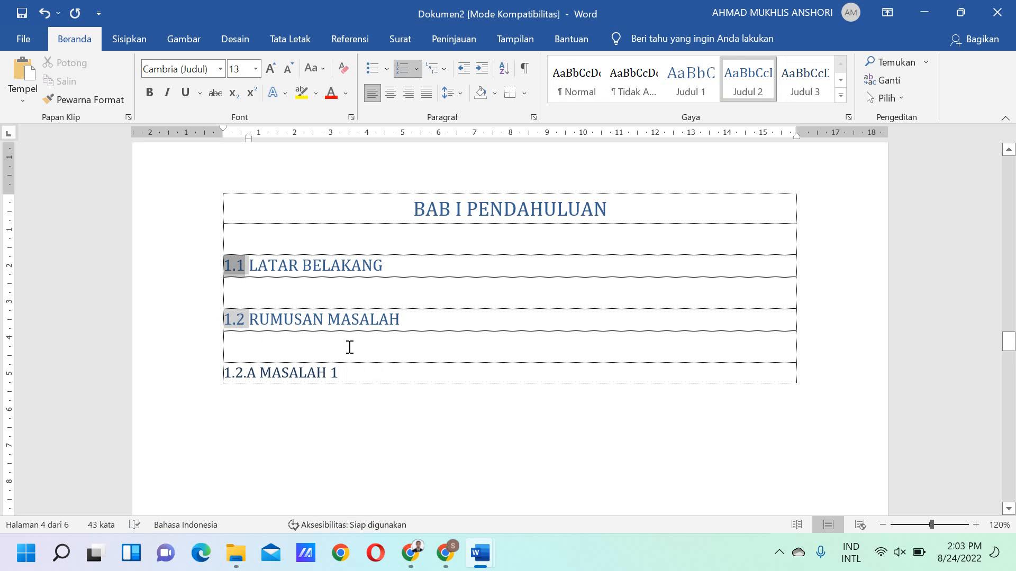
scroll(349, 347, up, 5)
scroll(351, 347, down, 5)
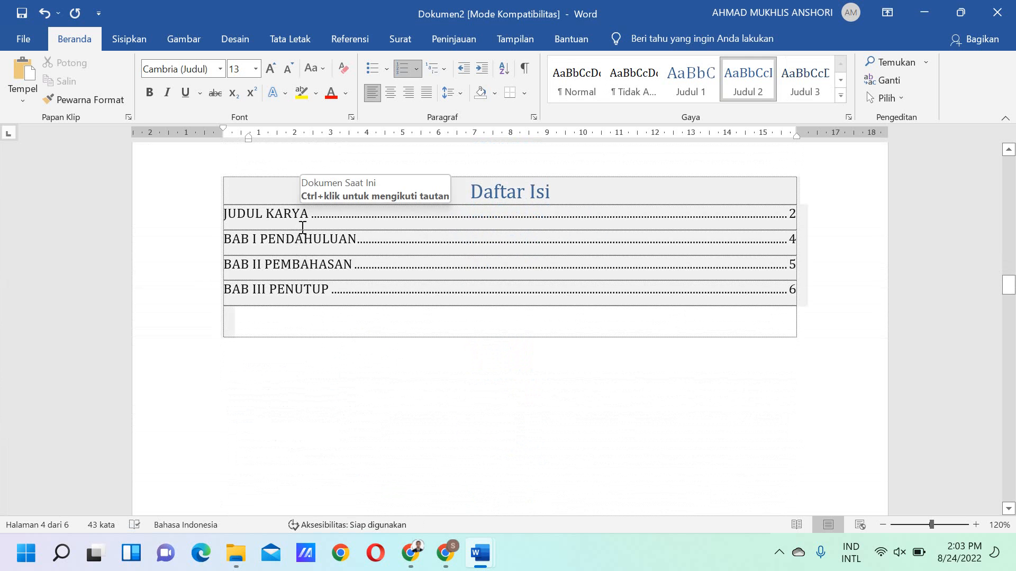
click(319, 243)
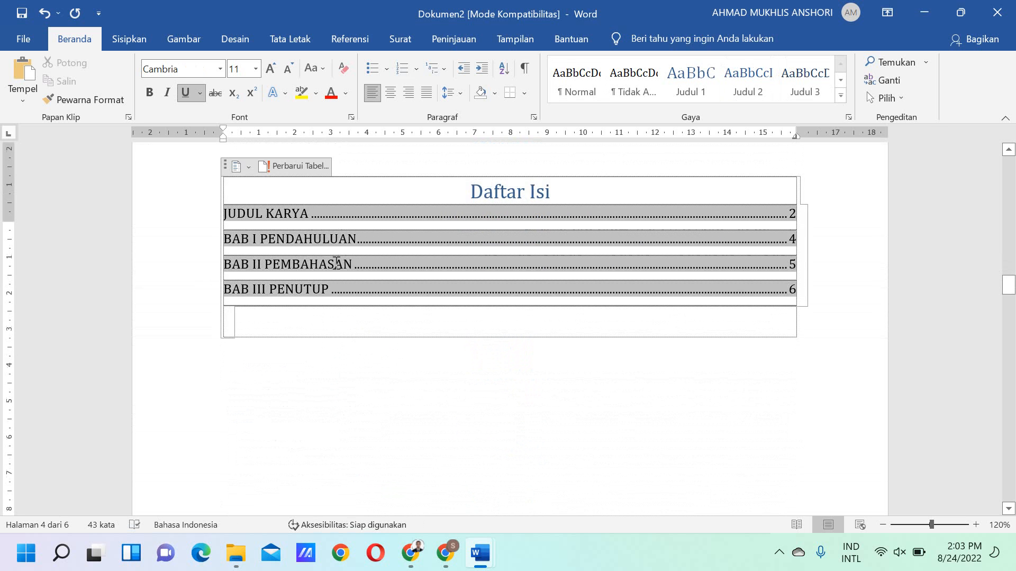
scroll(320, 240, up, 2)
click(301, 255)
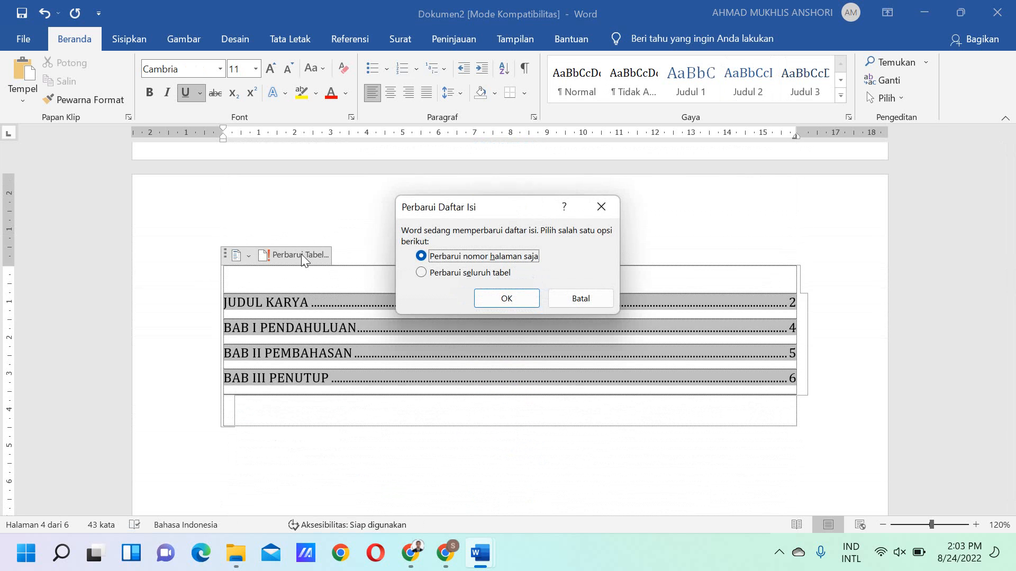
click(422, 273)
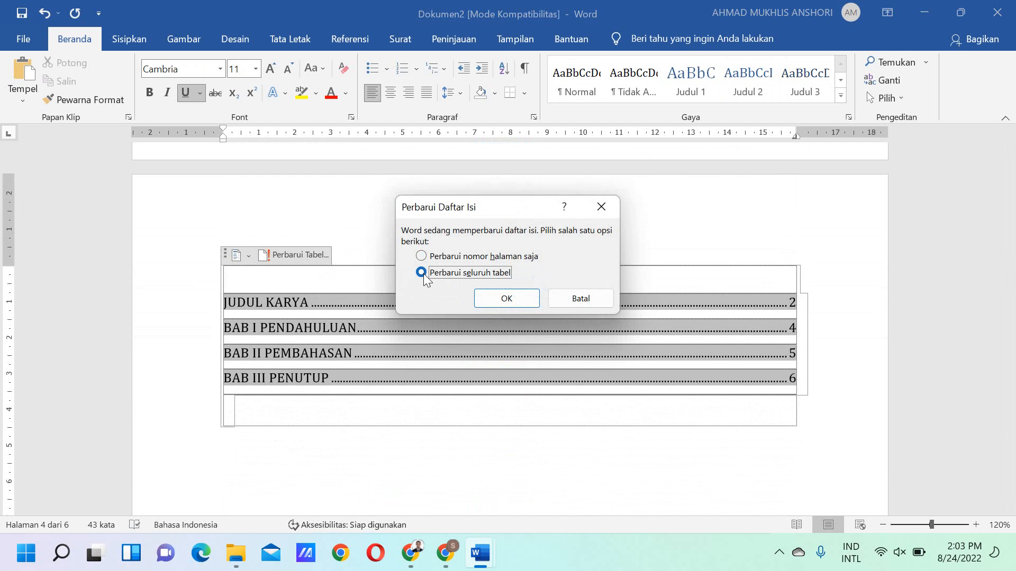
click(503, 307)
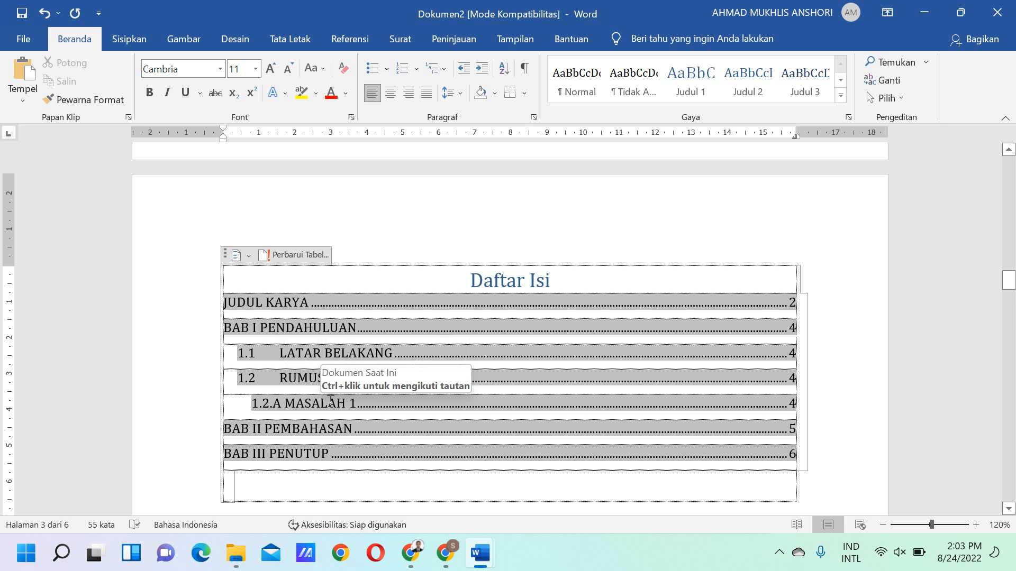
Fill the empty line below 1.2 RUMUSAN MASALAH with a filler paragraph of repeated W letters, just over four lines long
scroll(344, 392, down, 3)
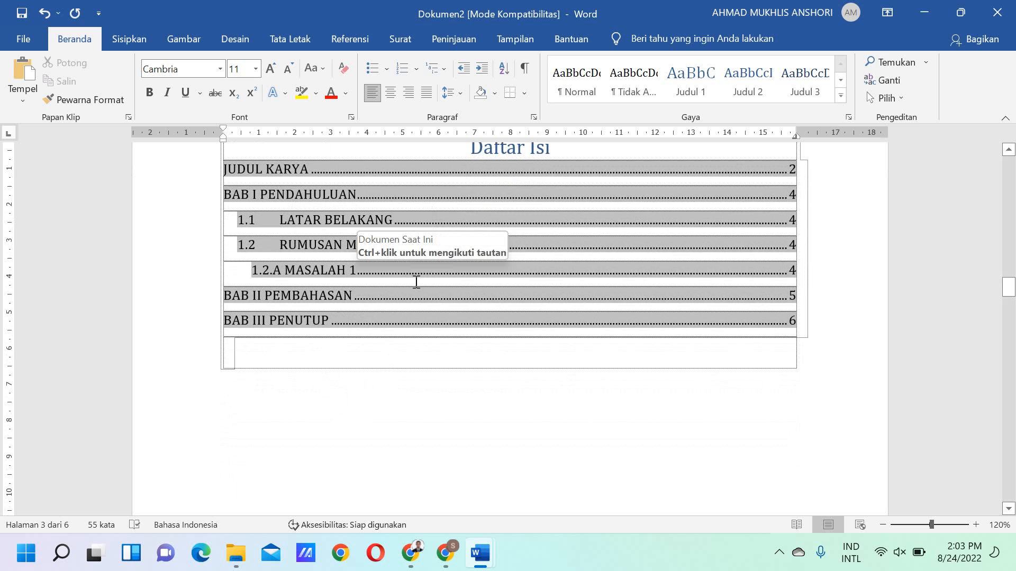
scroll(453, 288, down, 10)
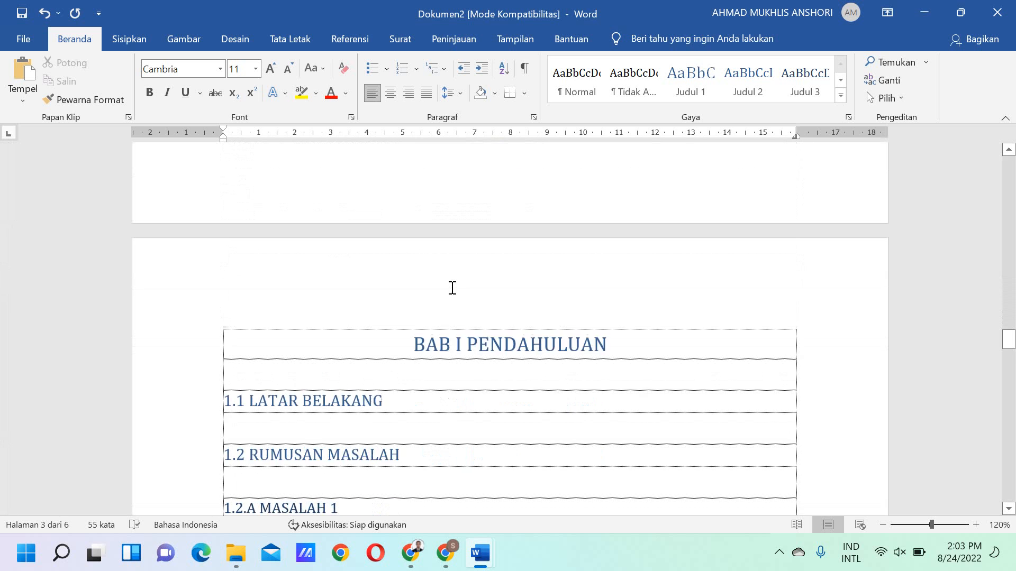
scroll(452, 288, down, 5)
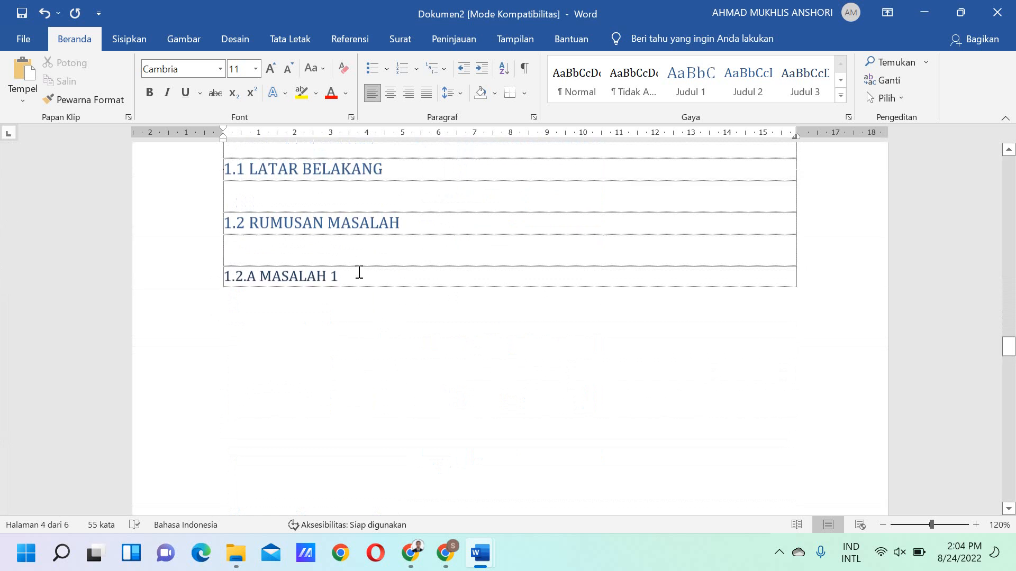
scroll(359, 273, down, 5)
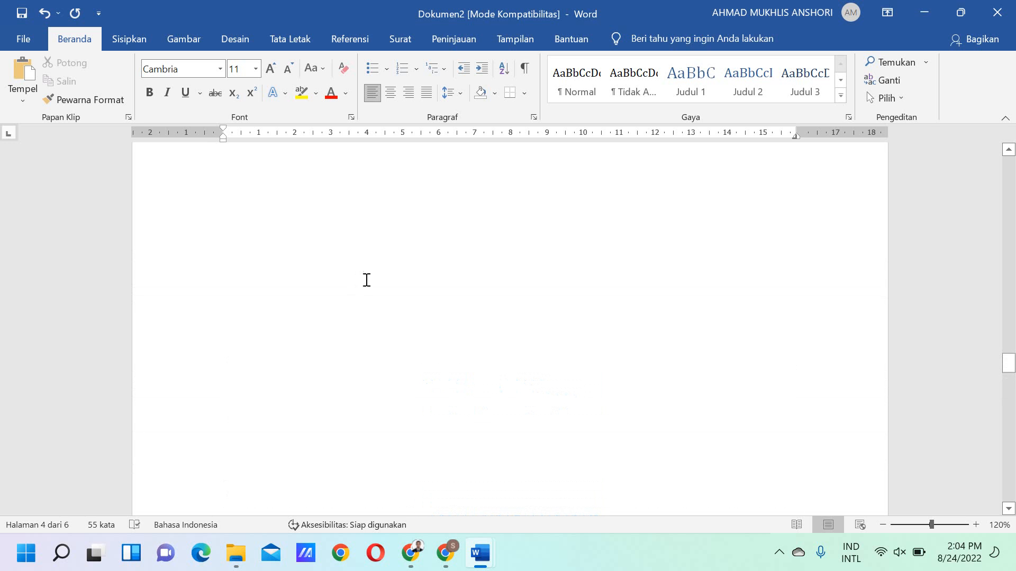
scroll(363, 376, up, 5)
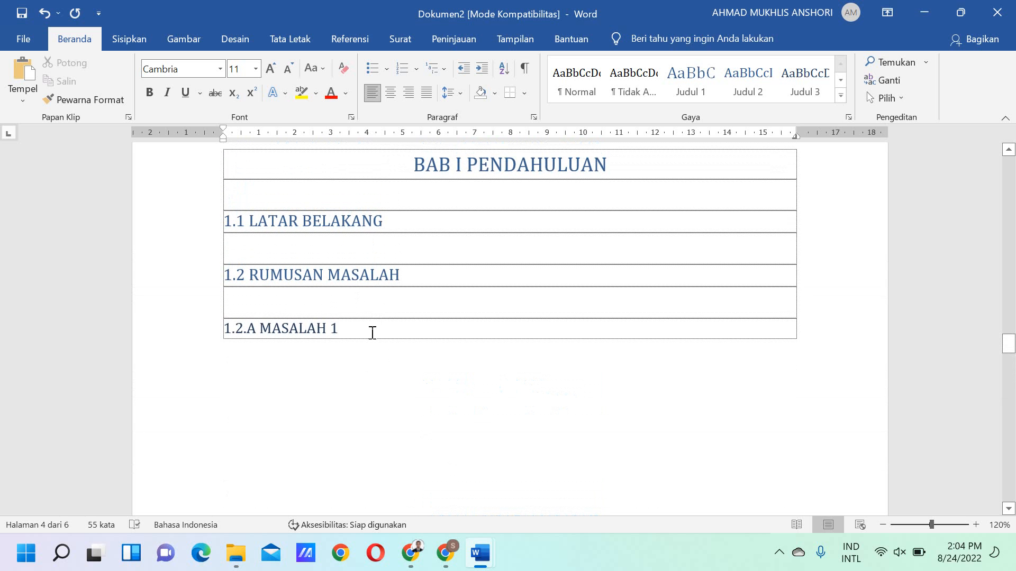
click(425, 300)
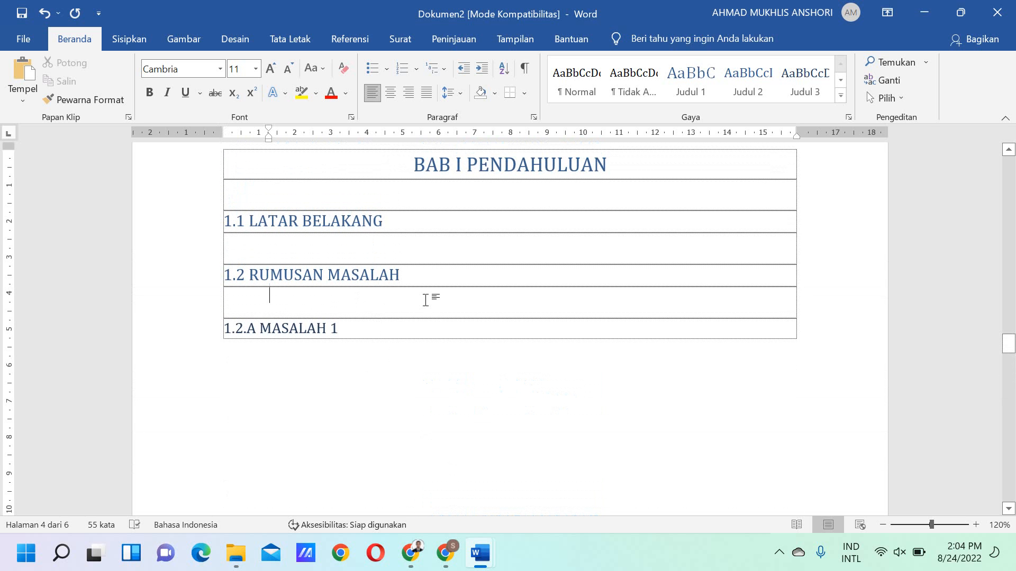
text(WWWWWWWWWWWWWWWWWWWWWWWWWWWWWW)
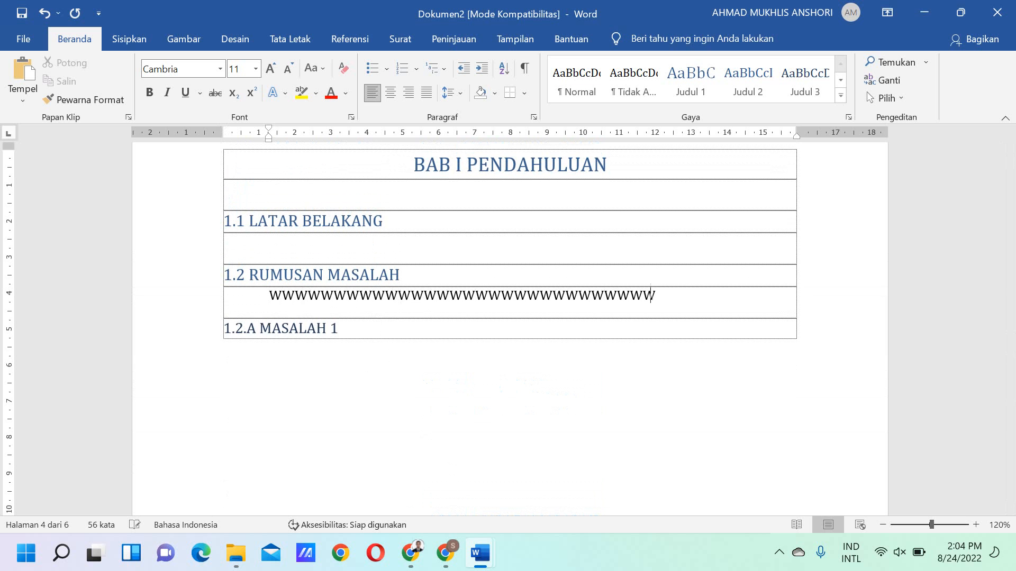
text(WWWWWWWWWWWWWWWWWWWWWWWWWWWWWWWWWWWWWWWWWWWWWWWWWWWWWWWWWWWWWWWWWWWWWWWWWWWWWWWWWWWWWWWWWWWWWWWWW)
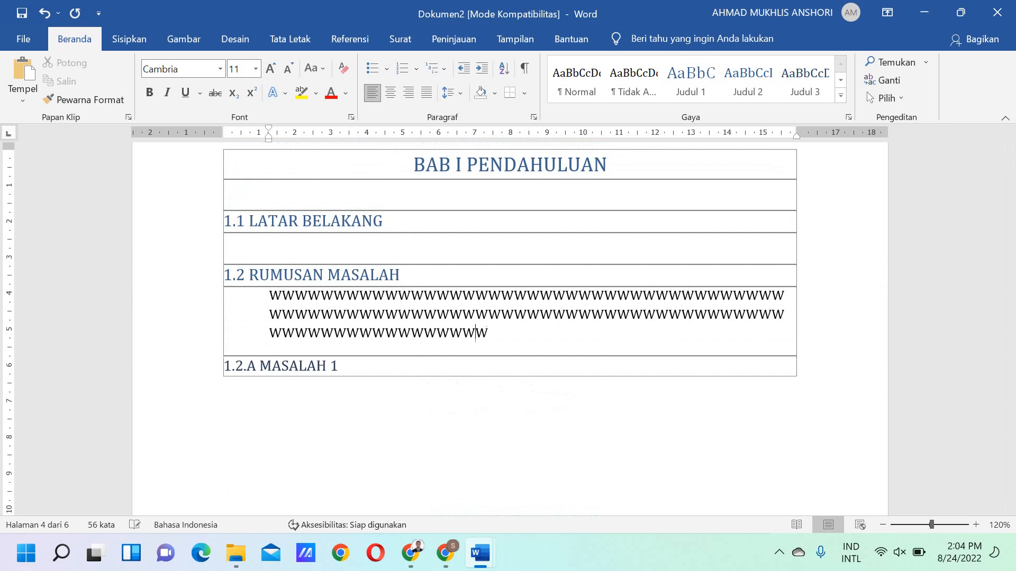
text(WWWWWWWWWWWWWWWWWWWWWWWWWWWWWWWWWWWWWWWWWWWWWWWWWWWWWWWWWWWWWWWWWWWWWW)
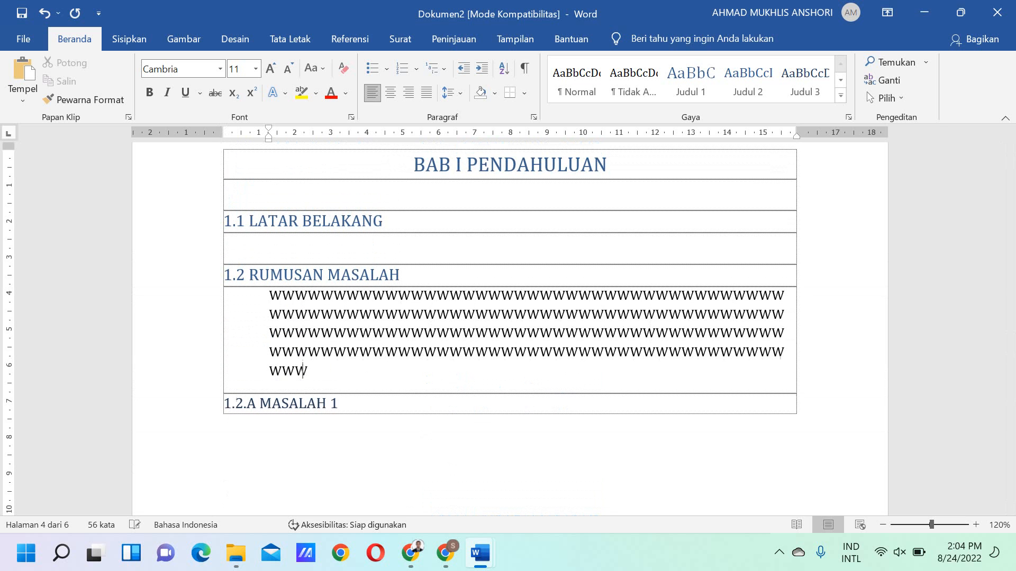
Copy the W filler paragraph and paste it 17 times below itself, pushing 1.2.A MASALAH 1 onto a later page
double_click(265, 291)
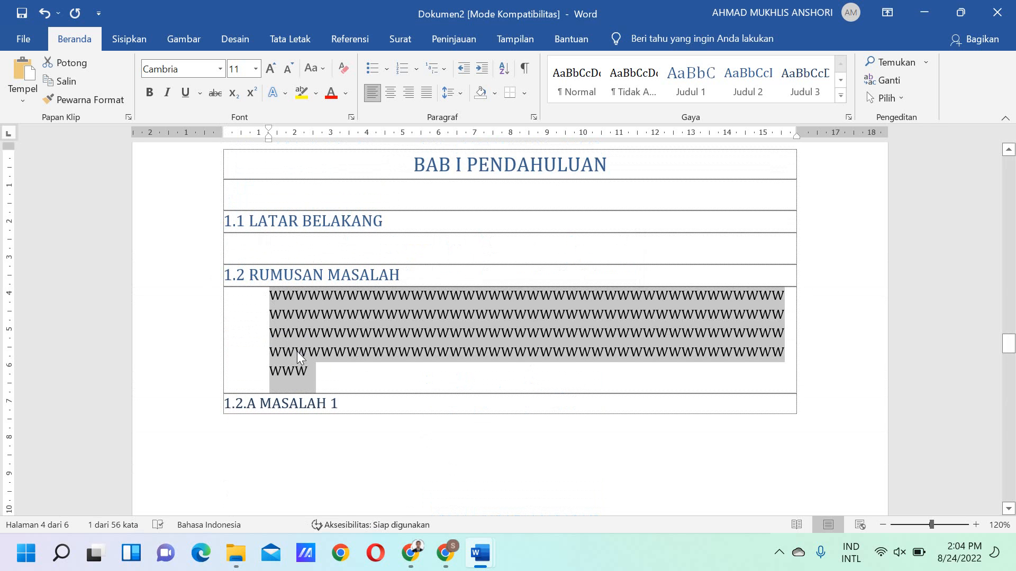
click(312, 370)
key(ctrl+v)
key(ctrl+v)
key(ctrl+v)
key(ctrl+v)
key(ctrl+v)
key(ctrl+v)
key(ctrl+v)
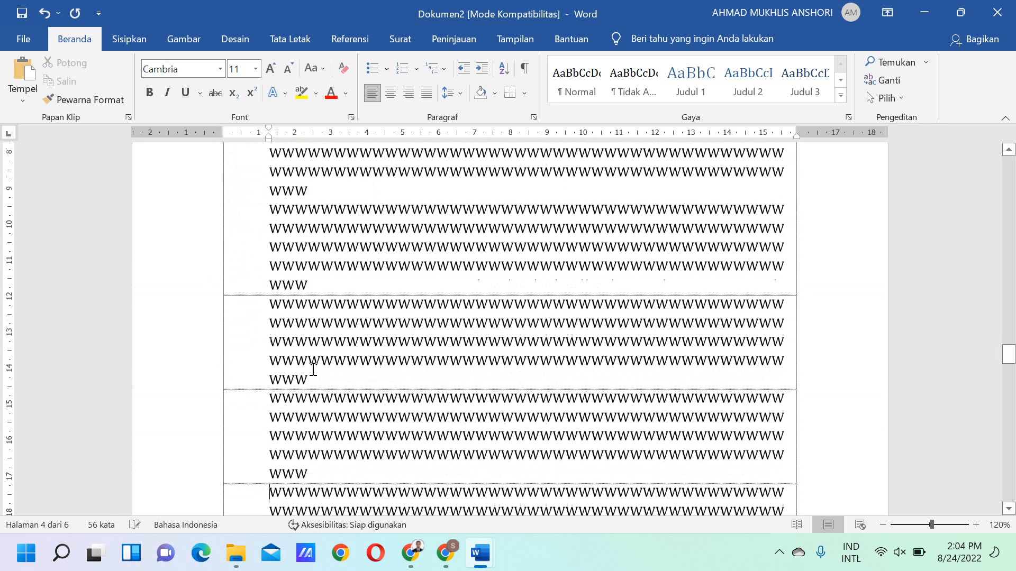
key(ctrl+v)
key(ctrl+v)
key(ctrl+v)
key(ctrl+v)
key(ctrl+v)
key(ctrl+v)
key(ctrl+v)
key(ctrl+v)
key(ctrl+v)
key(ctrl+v)
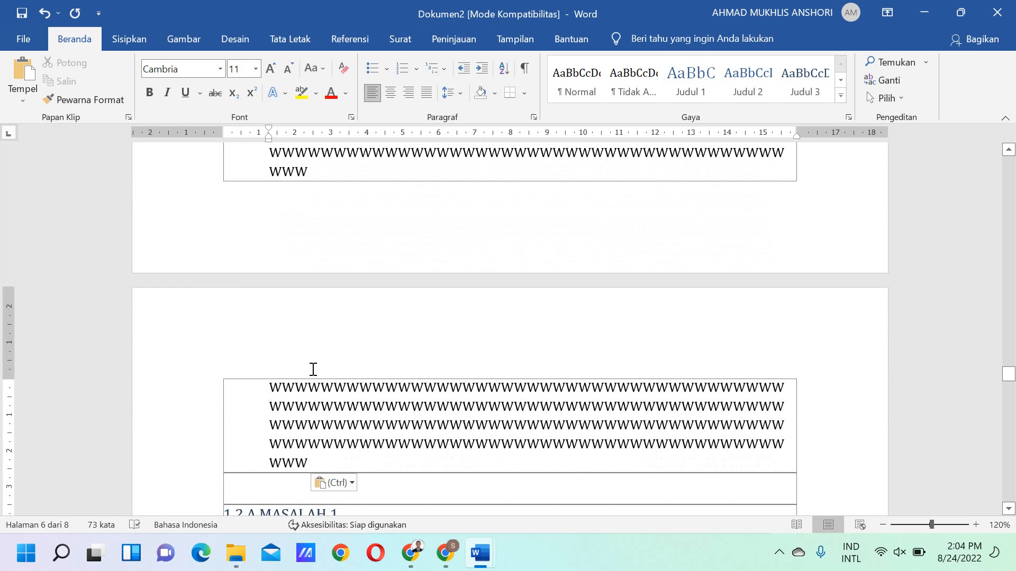
Update the entire Daftar Isi table again to match the page positions of the shifted headings
scroll(316, 480, up, 9)
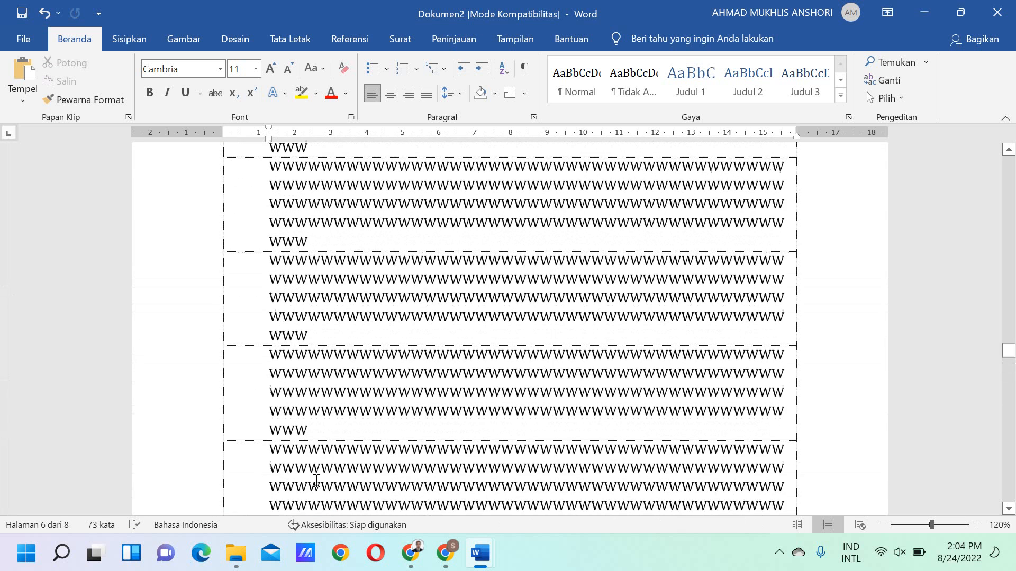
scroll(316, 480, up, 10)
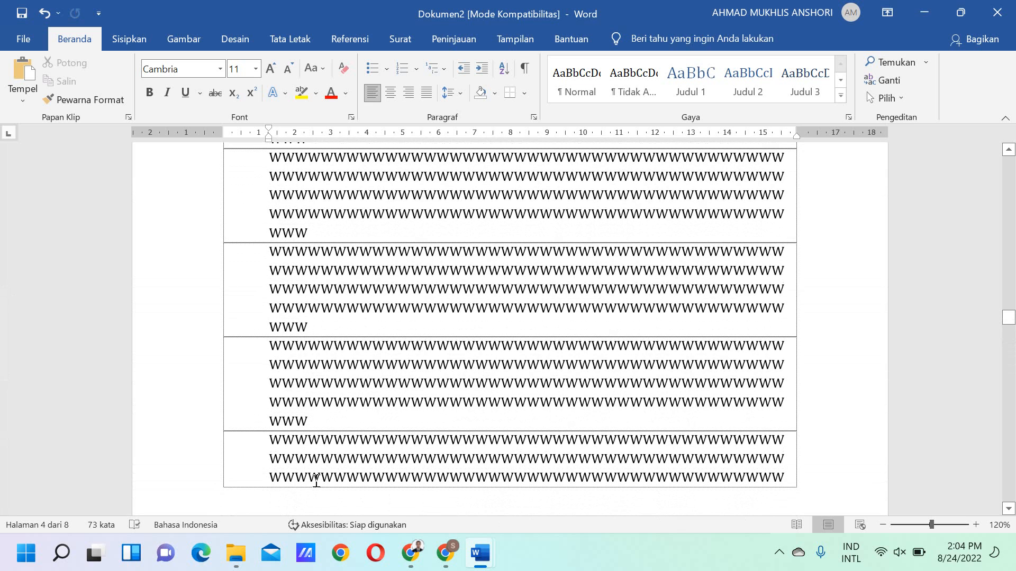
scroll(316, 481, up, 10)
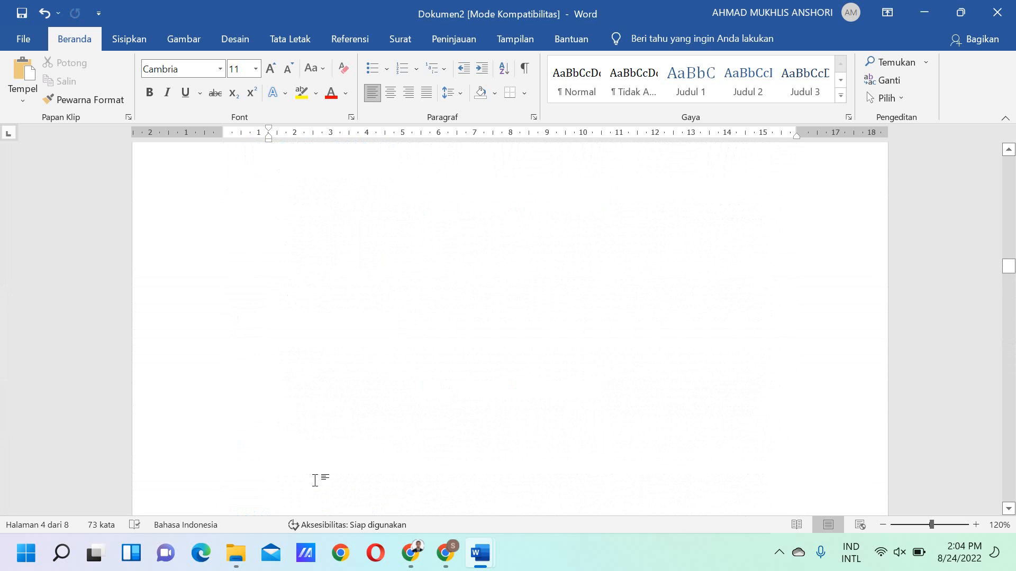
scroll(316, 481, up, 5)
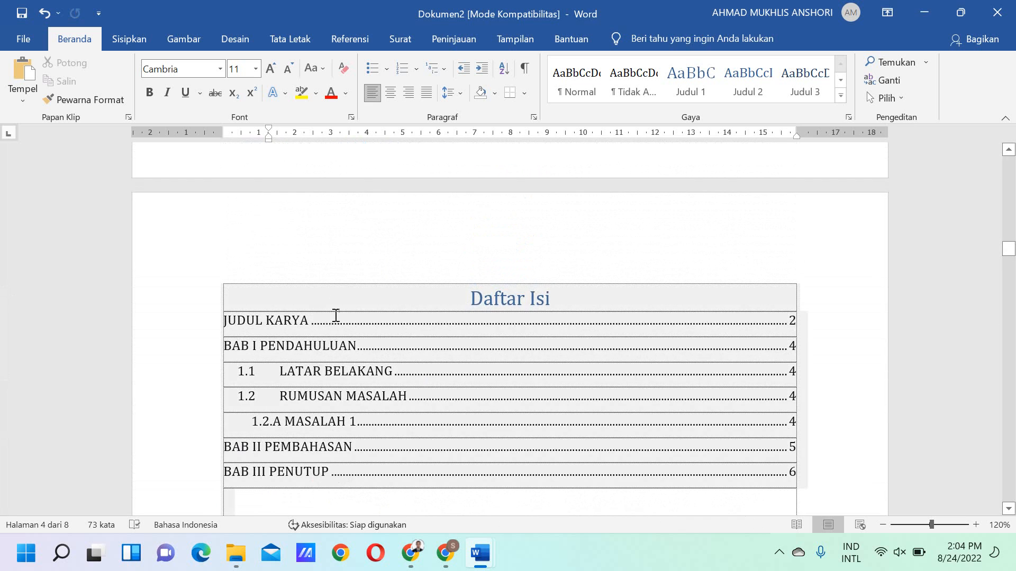
click(336, 301)
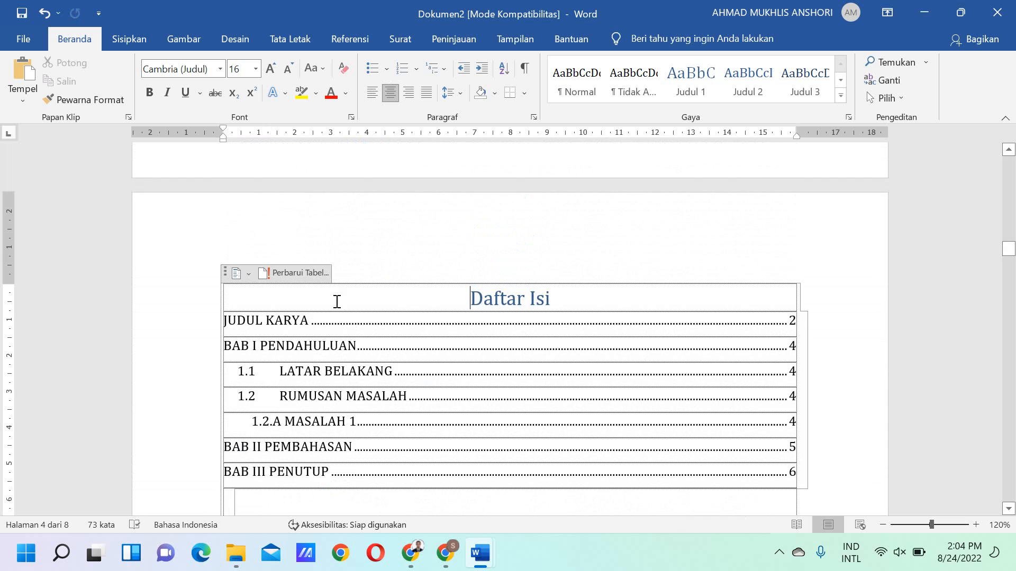
click(291, 273)
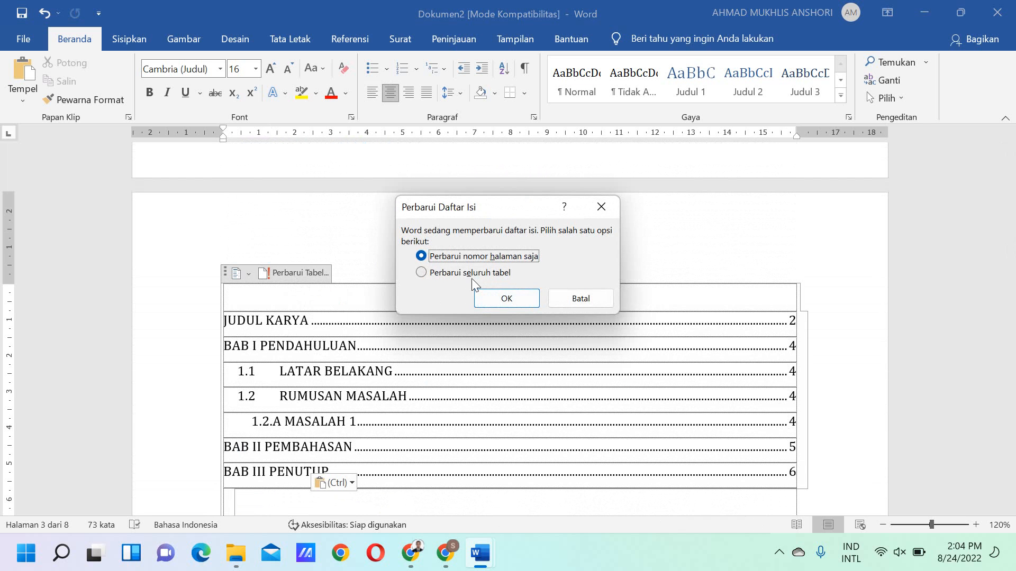
click(469, 274)
click(506, 298)
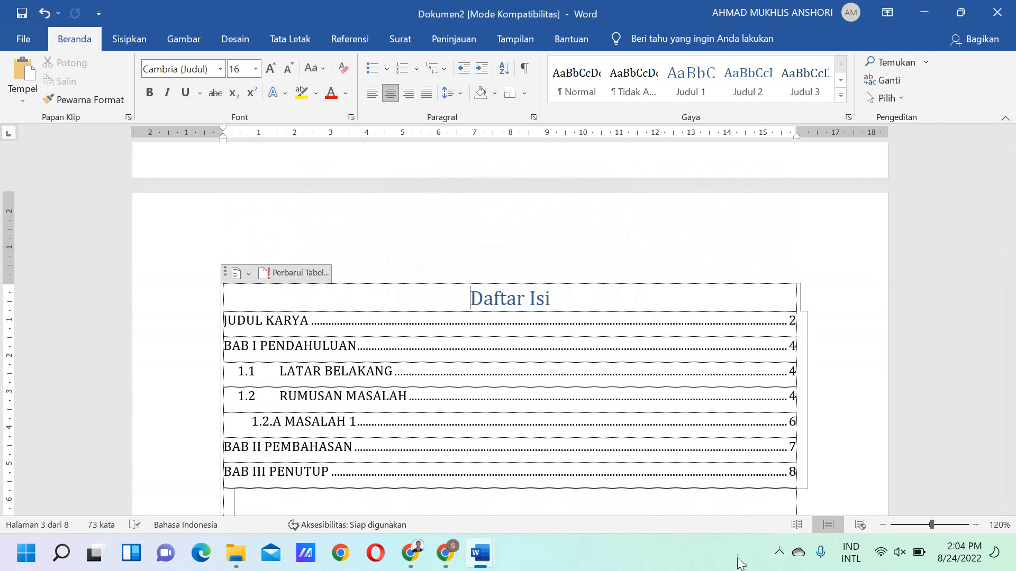
Compare the page numbers listed in Daftar Isi with the pages of the headings and filler text in BAB I PENDAHULUAN
click(790, 421)
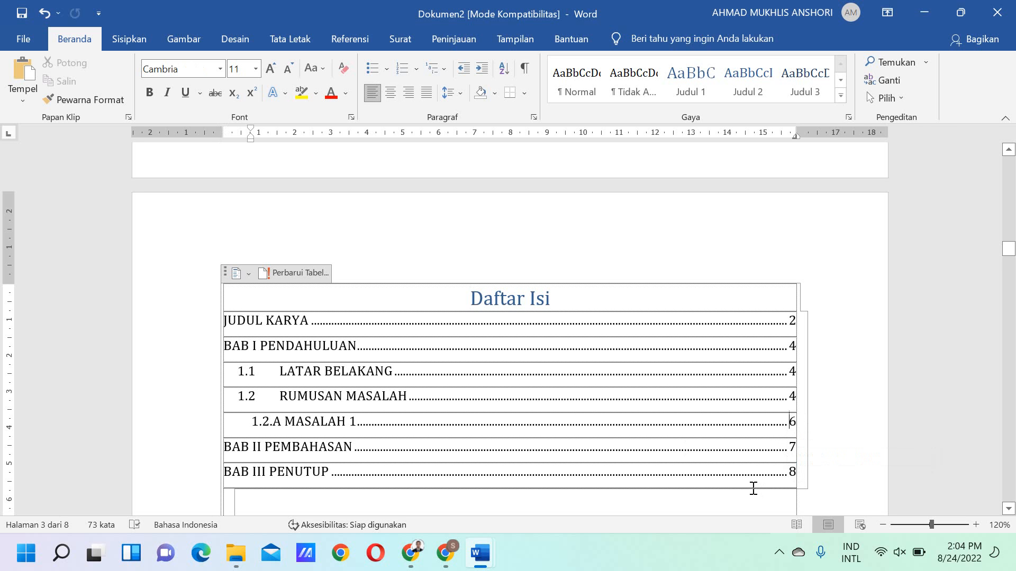
scroll(356, 385, down, 3)
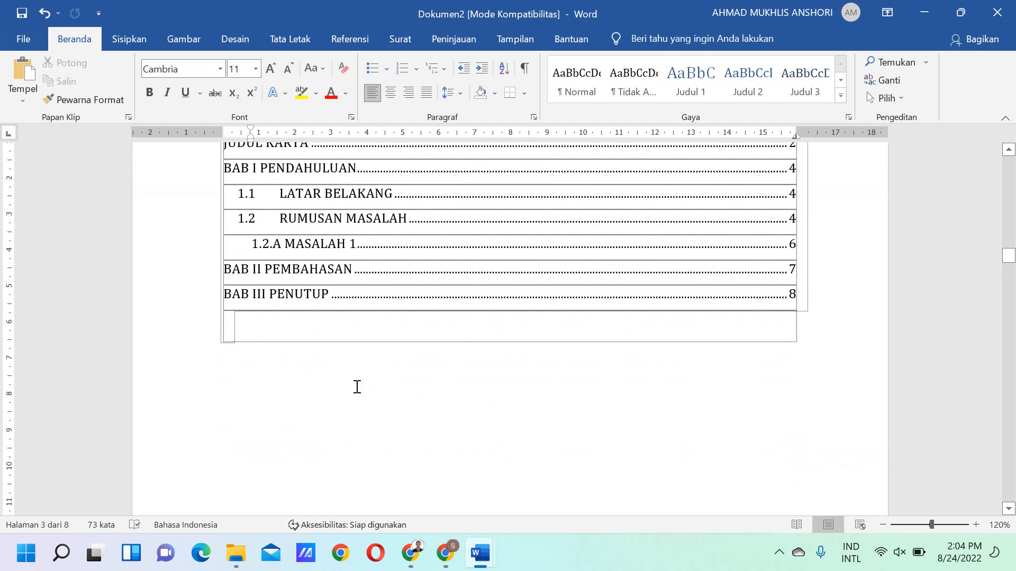
scroll(415, 368, down, 9)
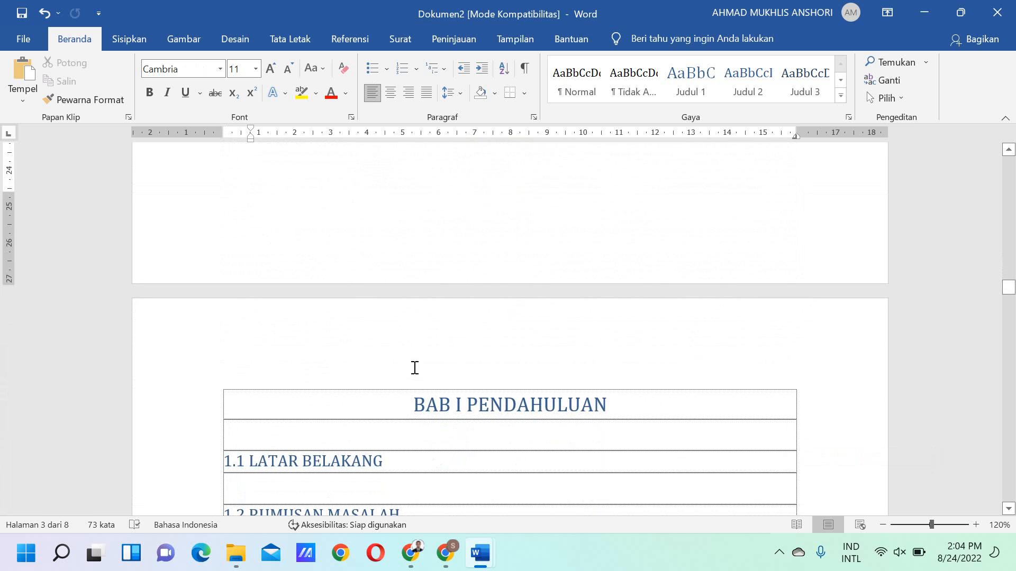
scroll(400, 312, up, 15)
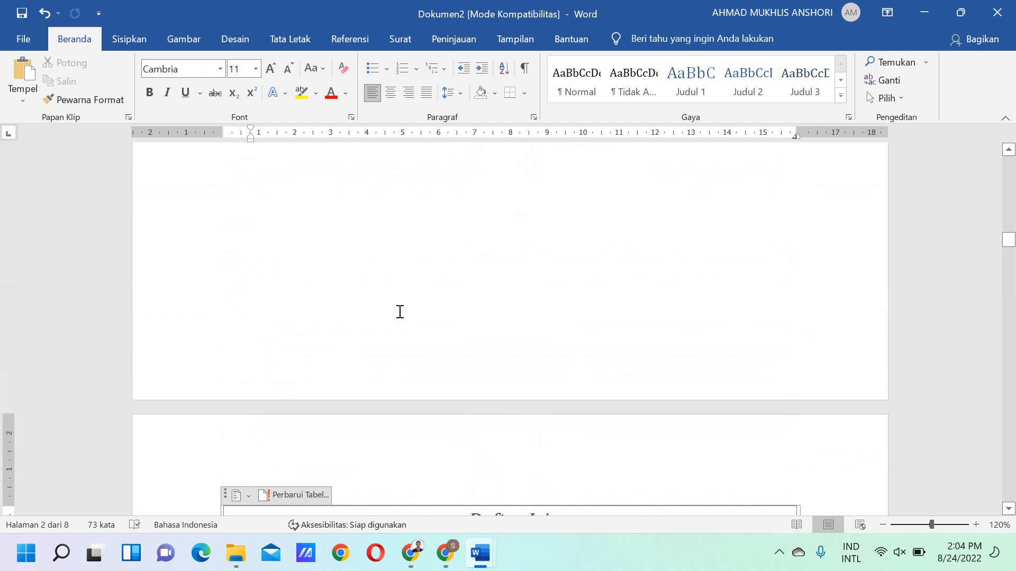
scroll(400, 311, down, 10)
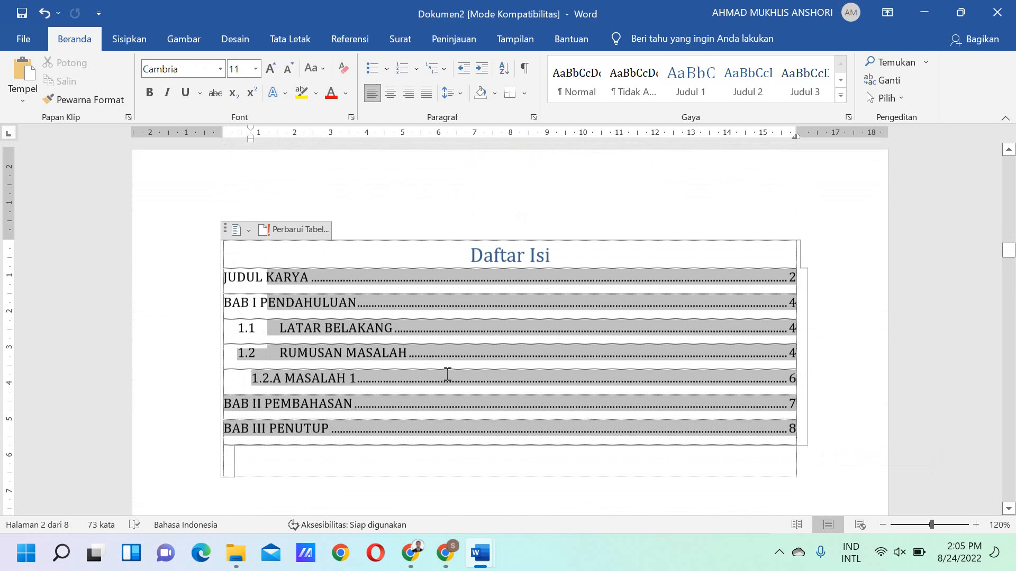
scroll(550, 426, down, 8)
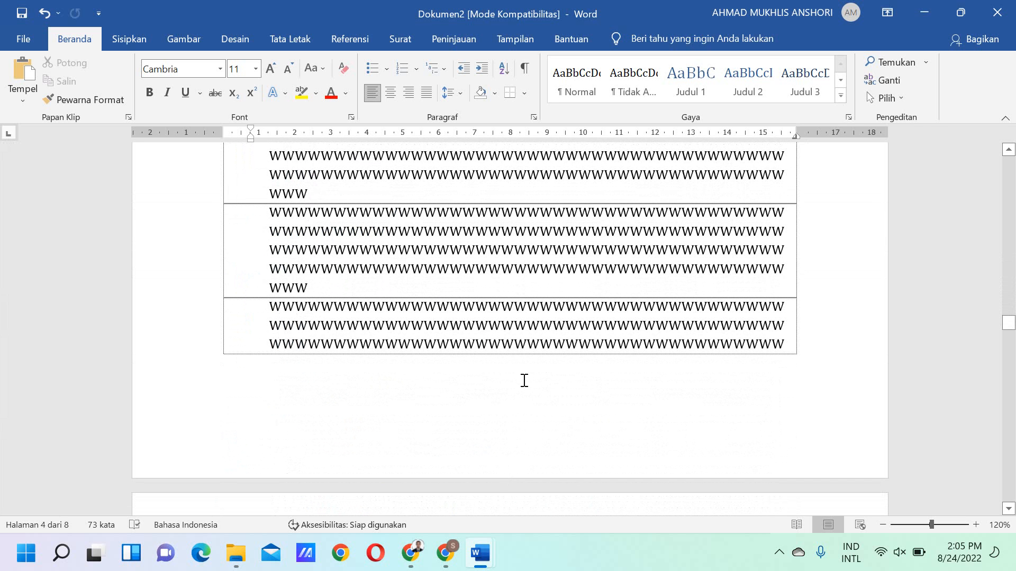
scroll(454, 276, up, 10)
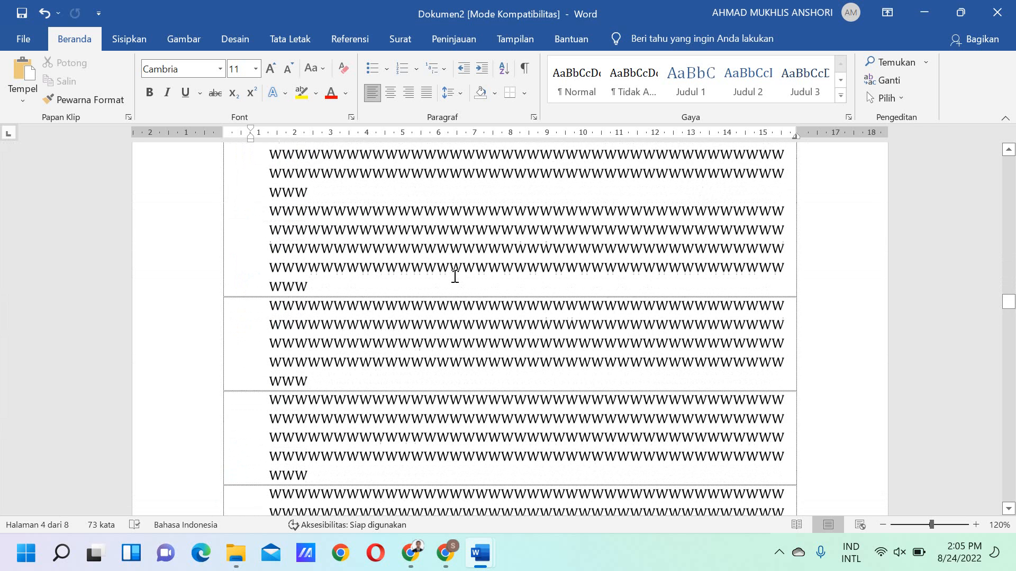
scroll(454, 276, up, 10)
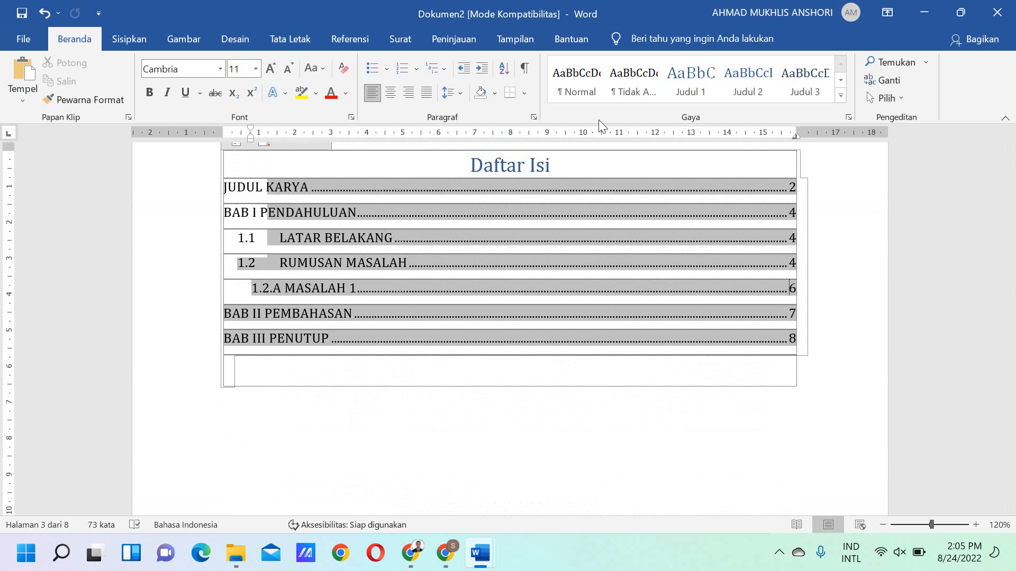
click(290, 42)
click(182, 62)
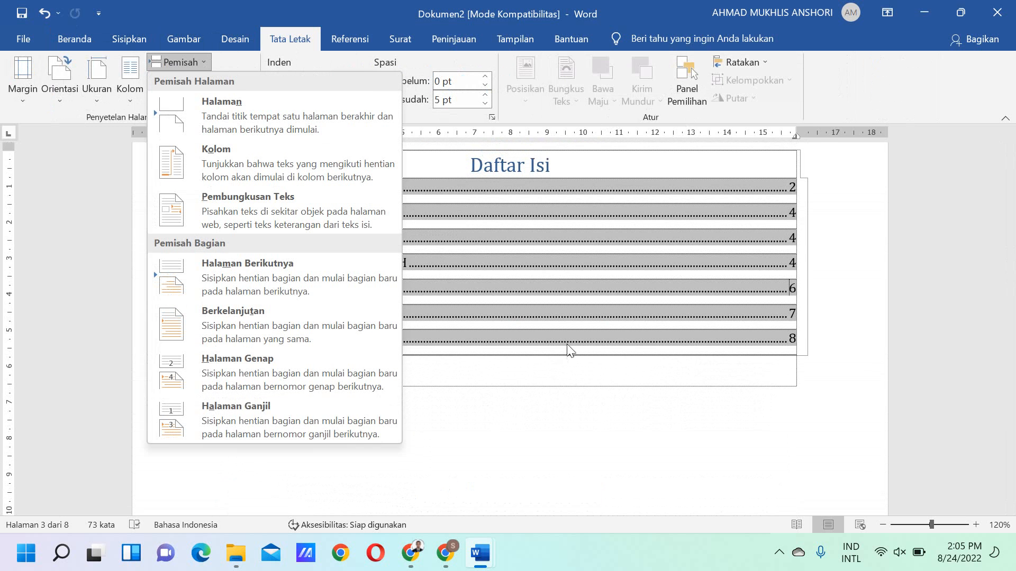
click(548, 283)
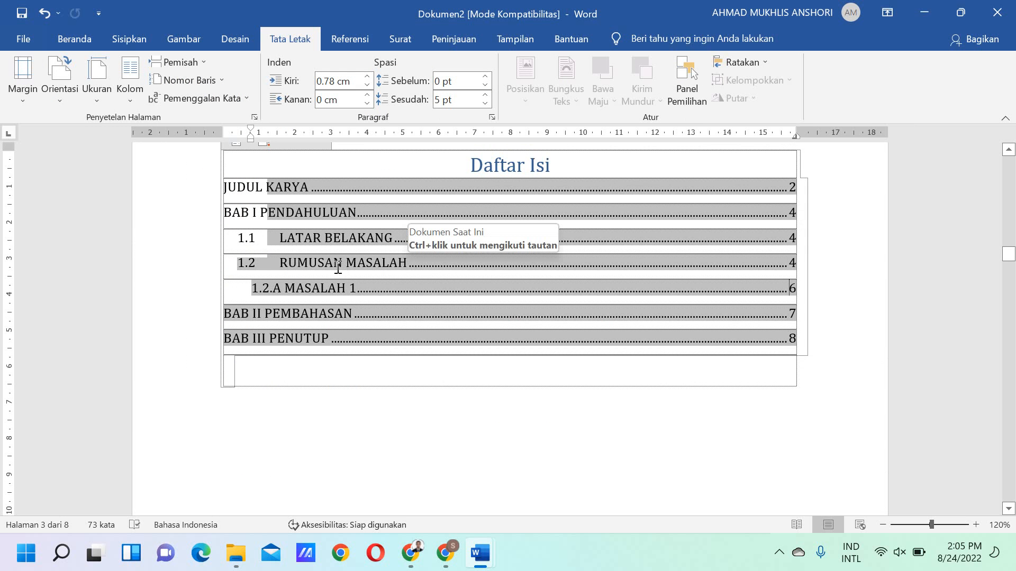
Insert Nomor Biasa 2 page numbers centred at the bottom of the page, starting from the Daftar Isi page
scroll(367, 266, up, 3)
click(555, 254)
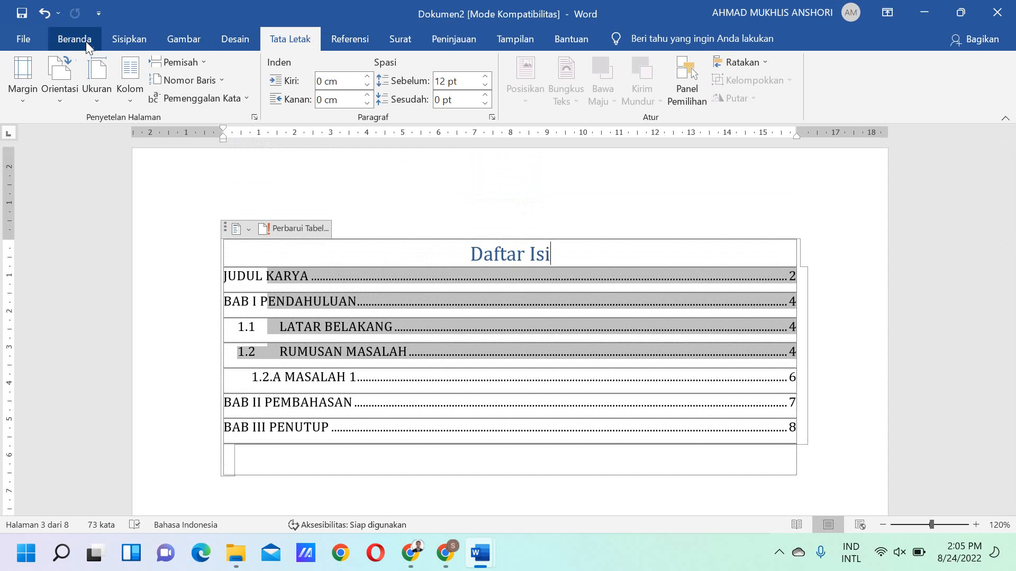
click(127, 42)
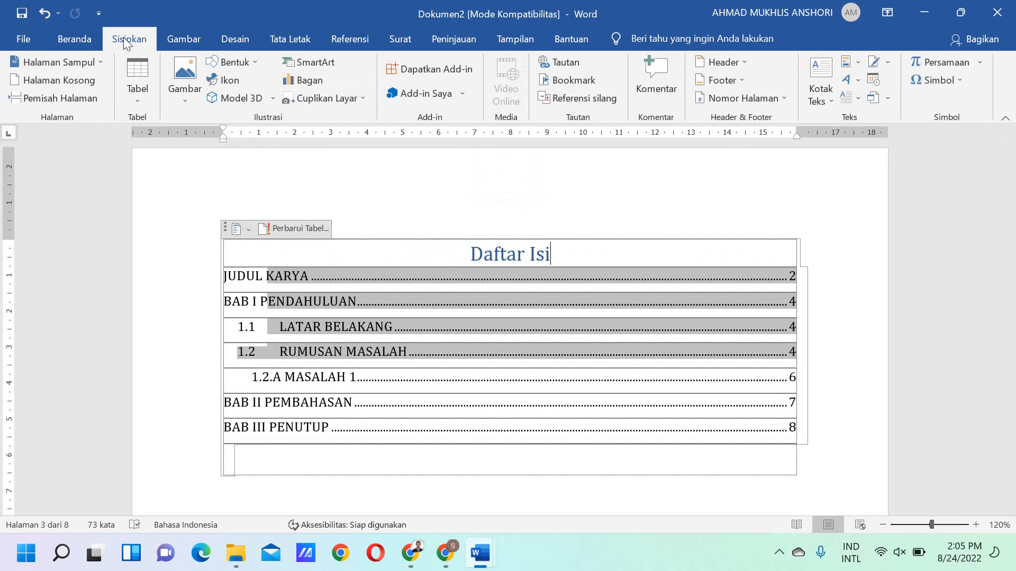
click(783, 97)
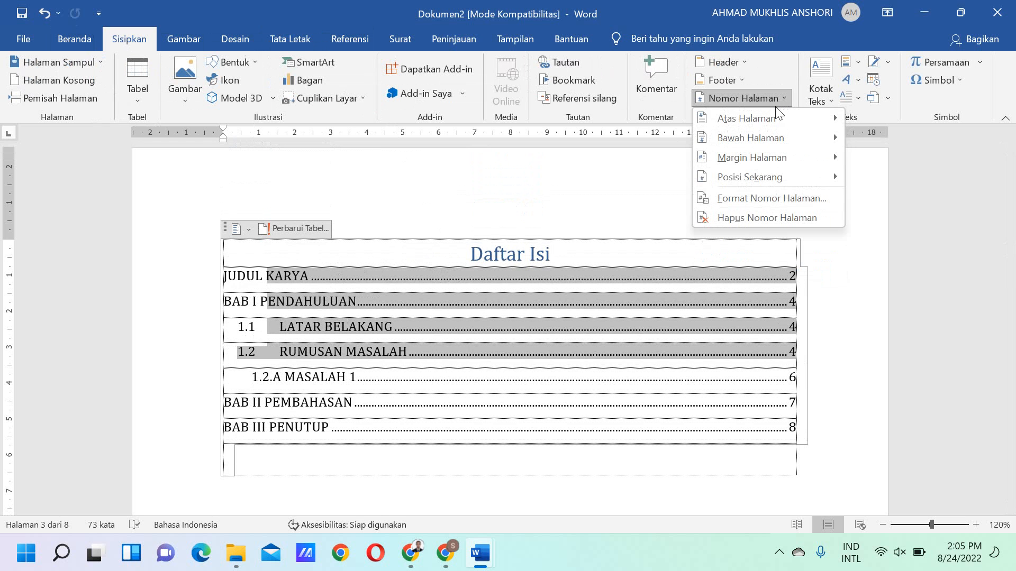
mouse_move(763, 145)
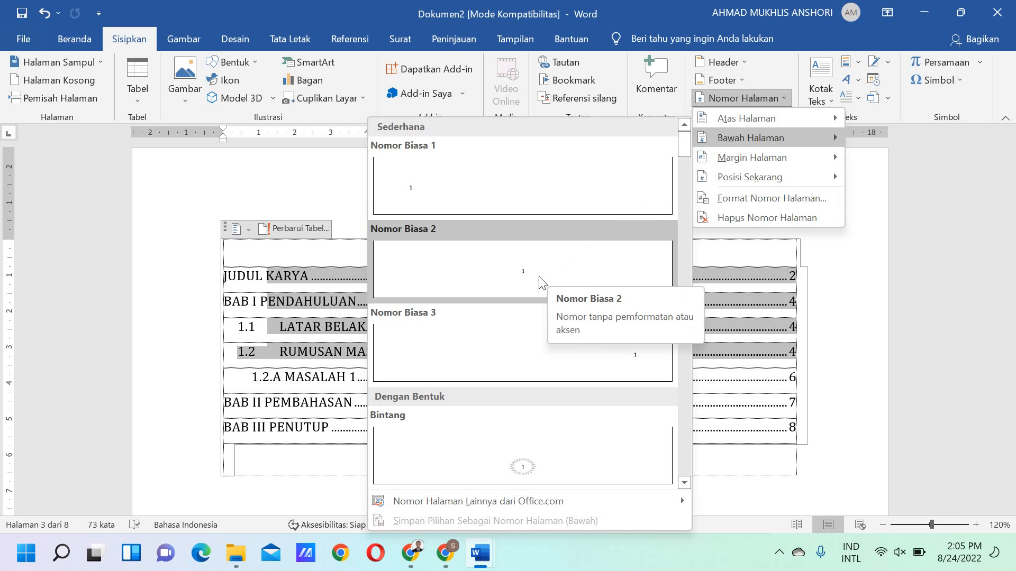
click(541, 283)
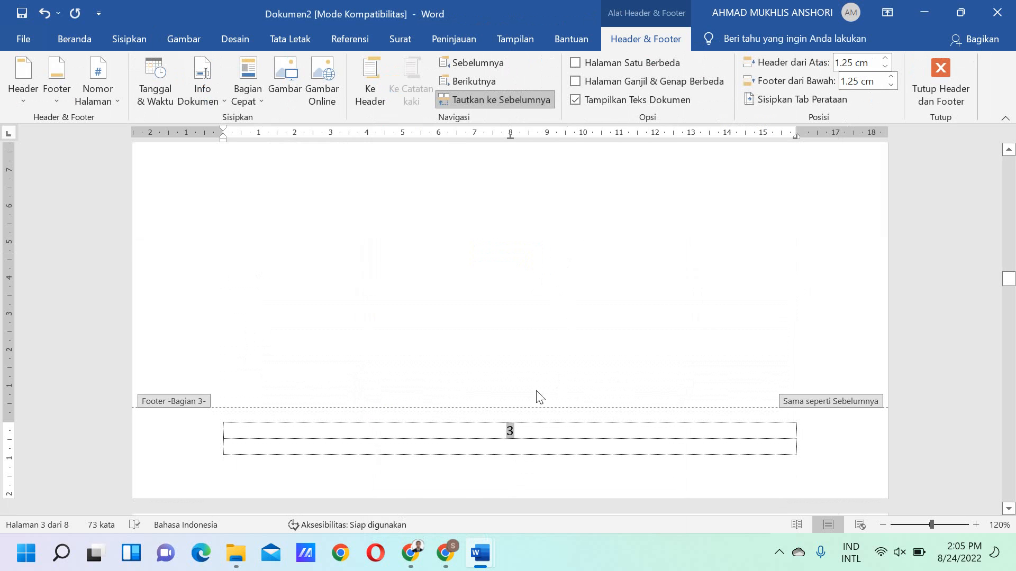
Give the Daftar Isi section a different first page with Halaman Satu Berbeda, leaving Halaman Ganjil & Genap Berbeda off
scroll(536, 320, up, 10)
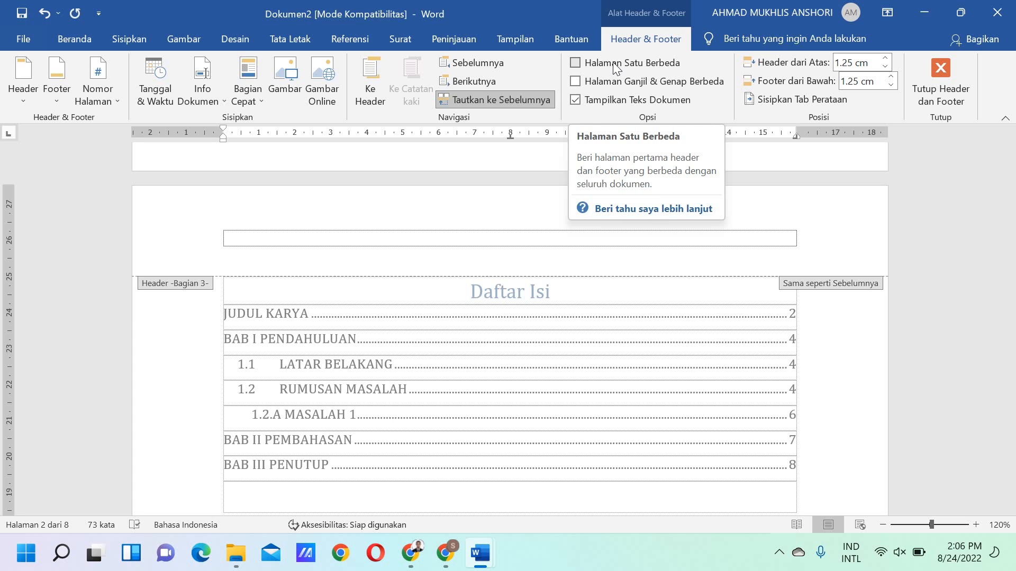
click(654, 83)
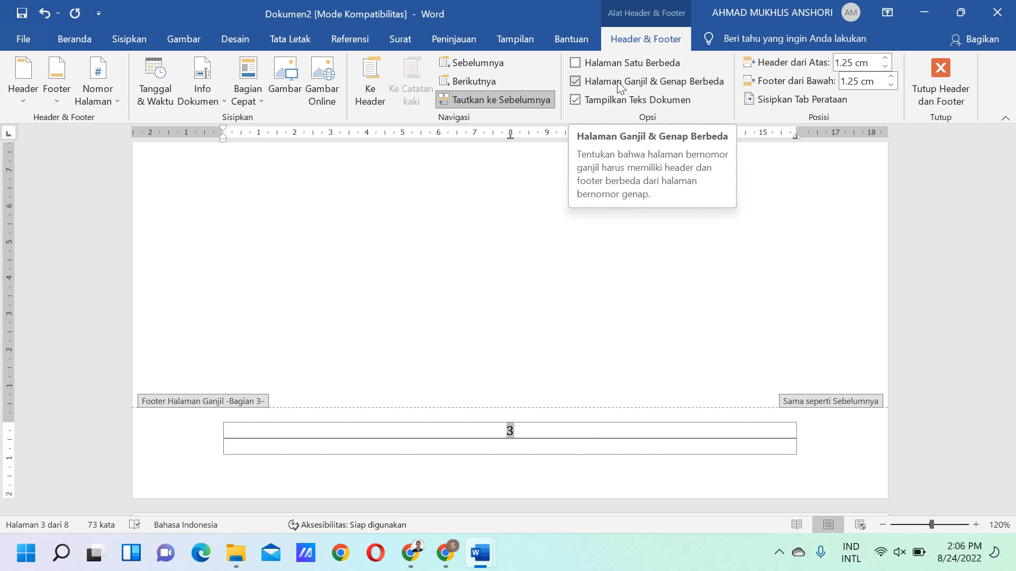
click(576, 83)
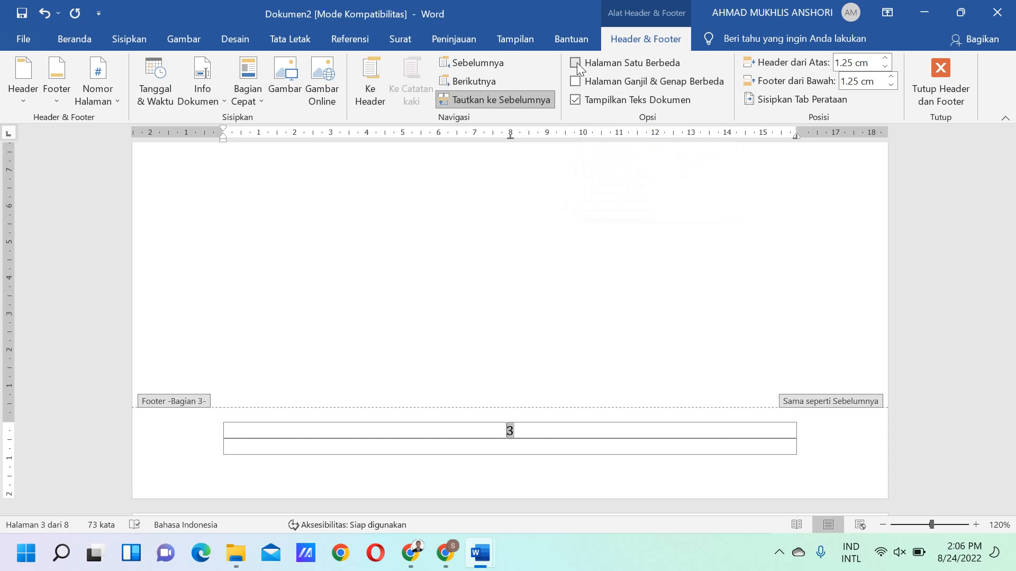
click(575, 63)
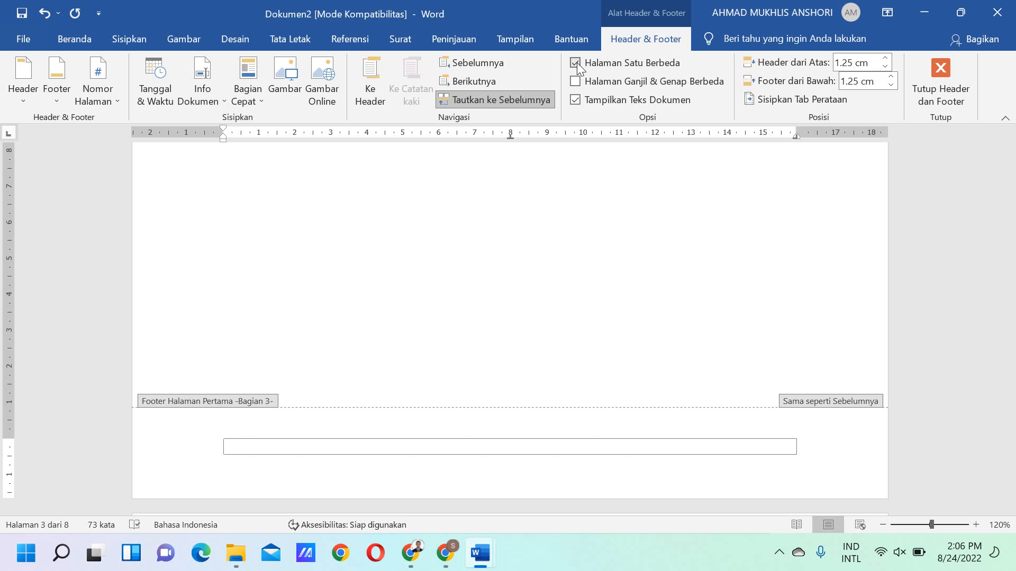
Insert a centred Nomor Biasa 2 page number at the bottom of the page in the Daftar Isi section's first-page footer
scroll(506, 360, up, 8)
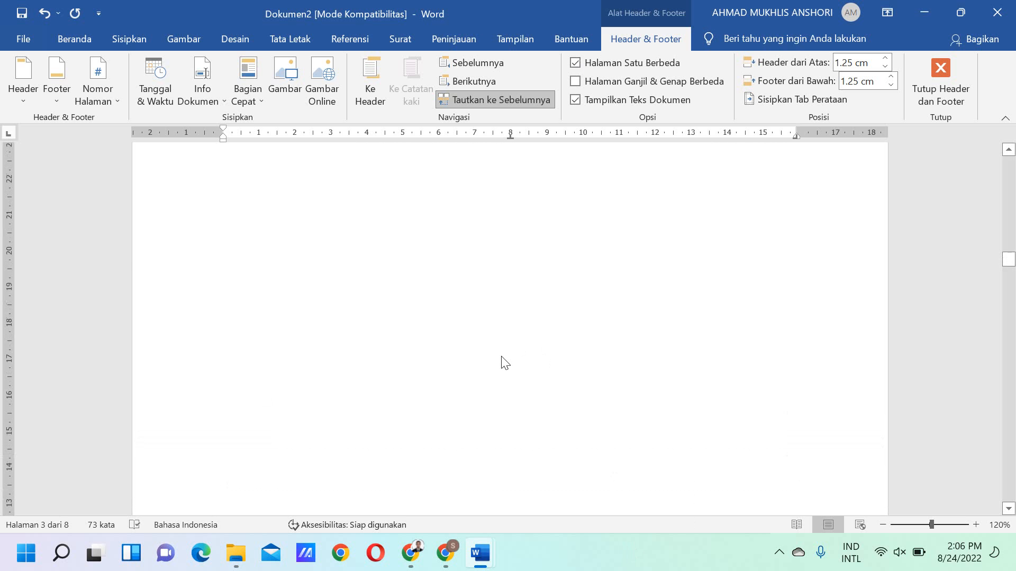
scroll(505, 363, up, 10)
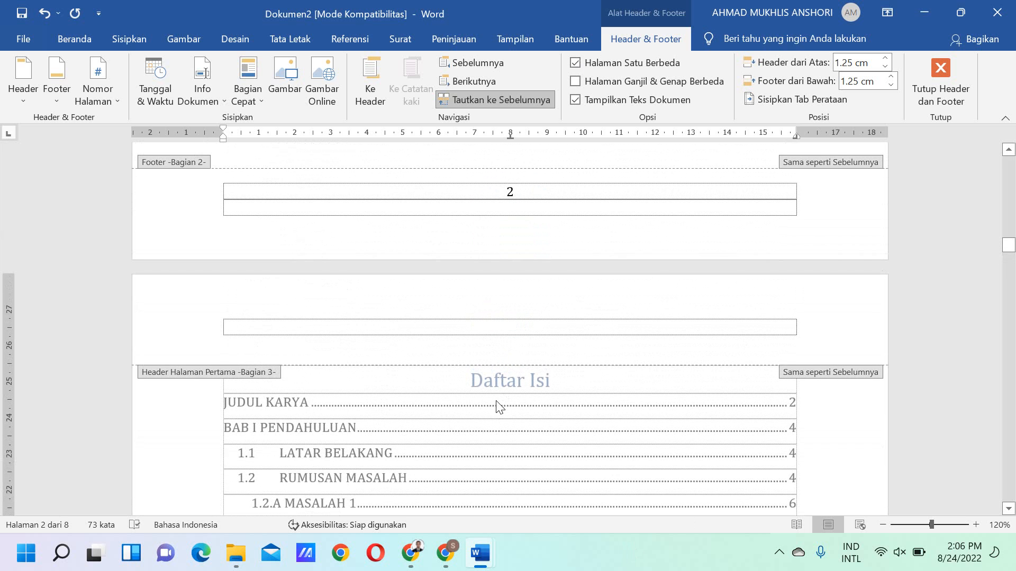
scroll(499, 406, down, 7)
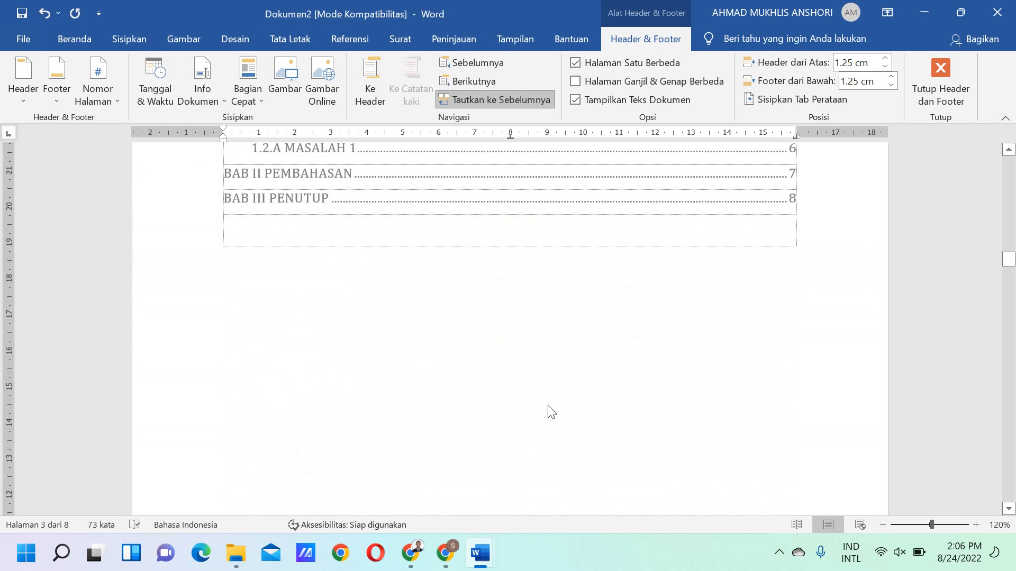
scroll(550, 416, down, 4)
scroll(509, 442, down, 6)
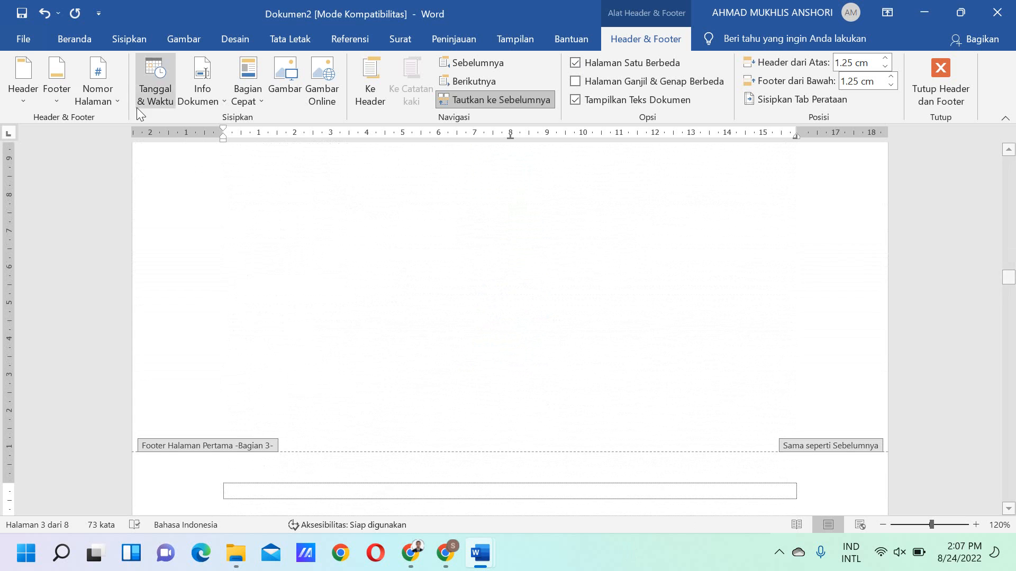
click(110, 96)
mouse_move(138, 140)
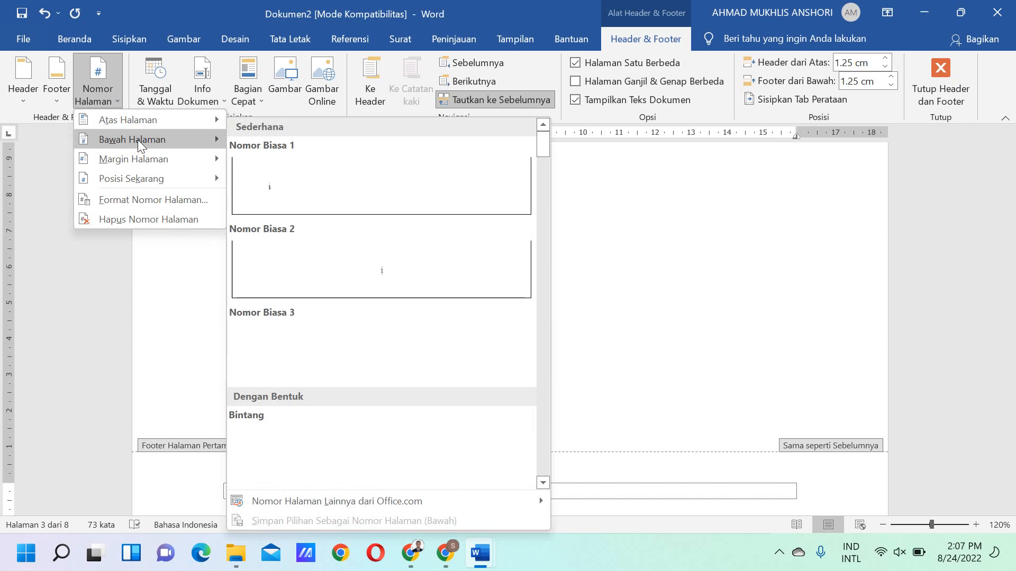
click(355, 256)
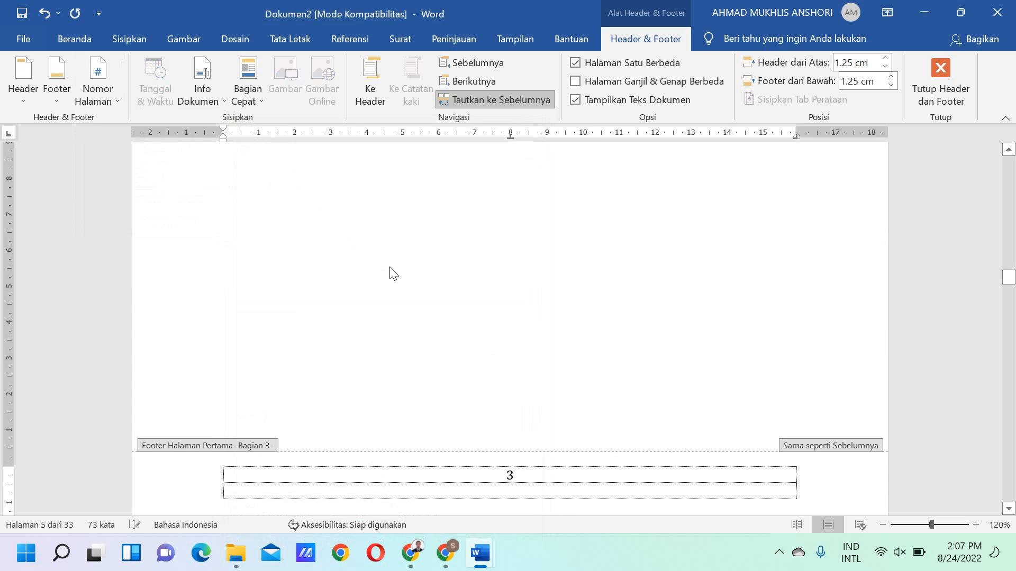
Format the Daftar Isi section's page numbers as i, ii, iii, starting at i
double_click(510, 475)
click(117, 100)
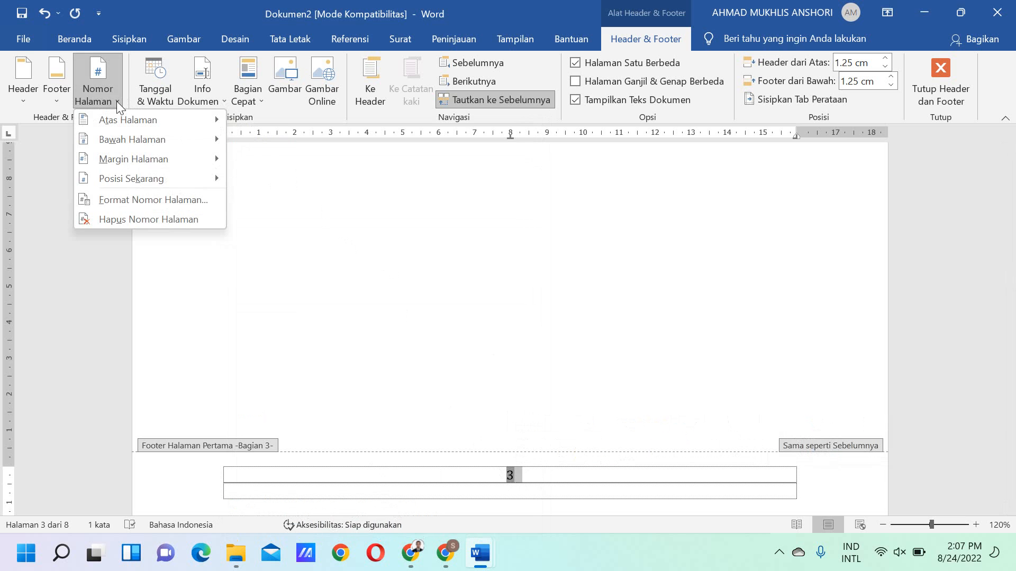
click(138, 200)
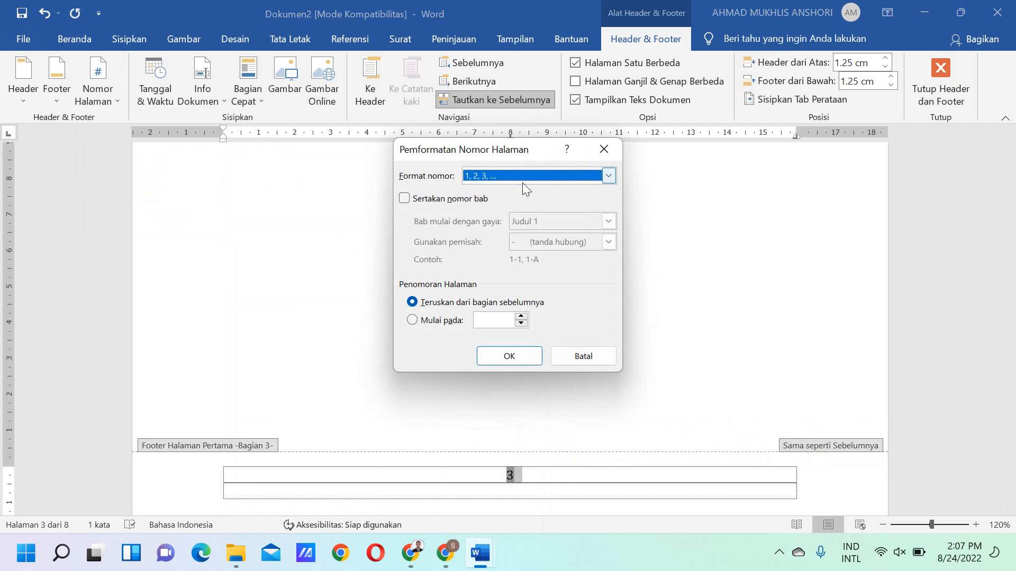
click(607, 176)
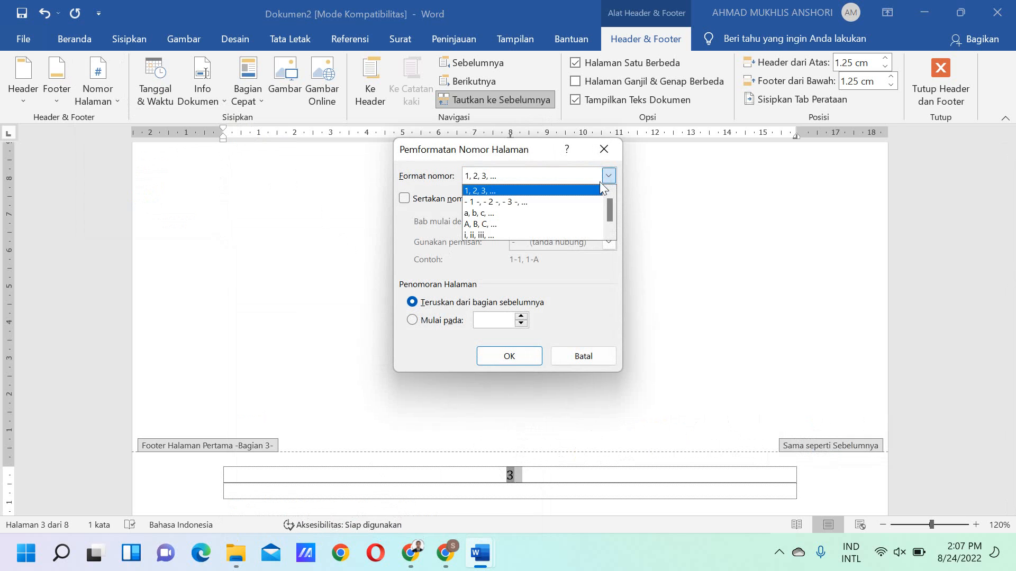
click(493, 236)
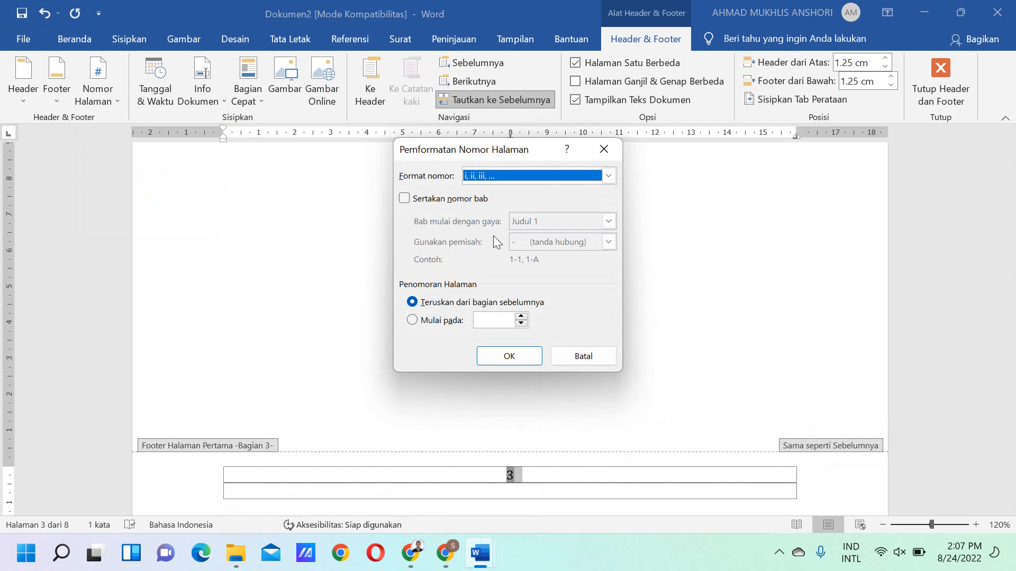
click(481, 320)
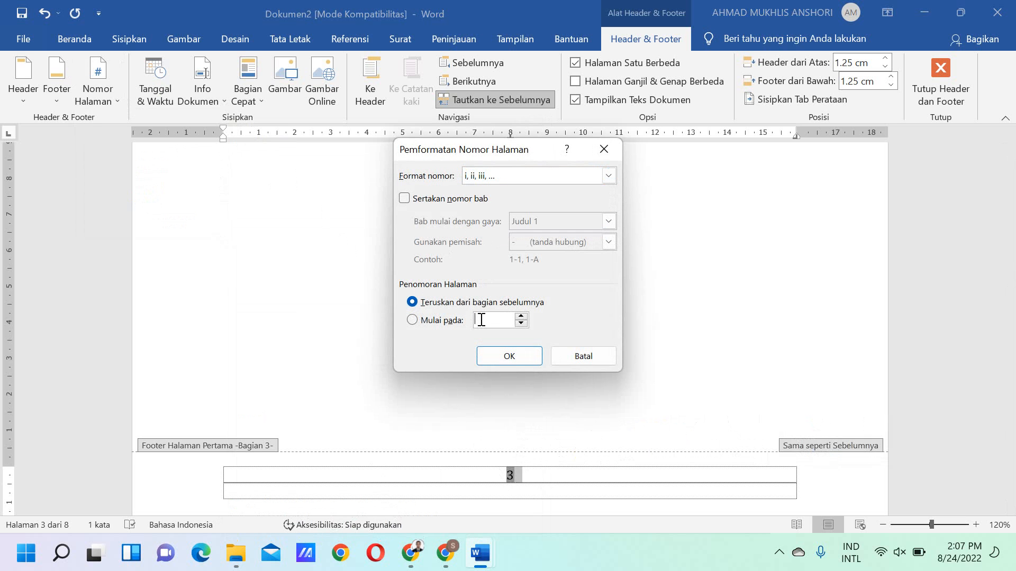
text(1)
click(500, 357)
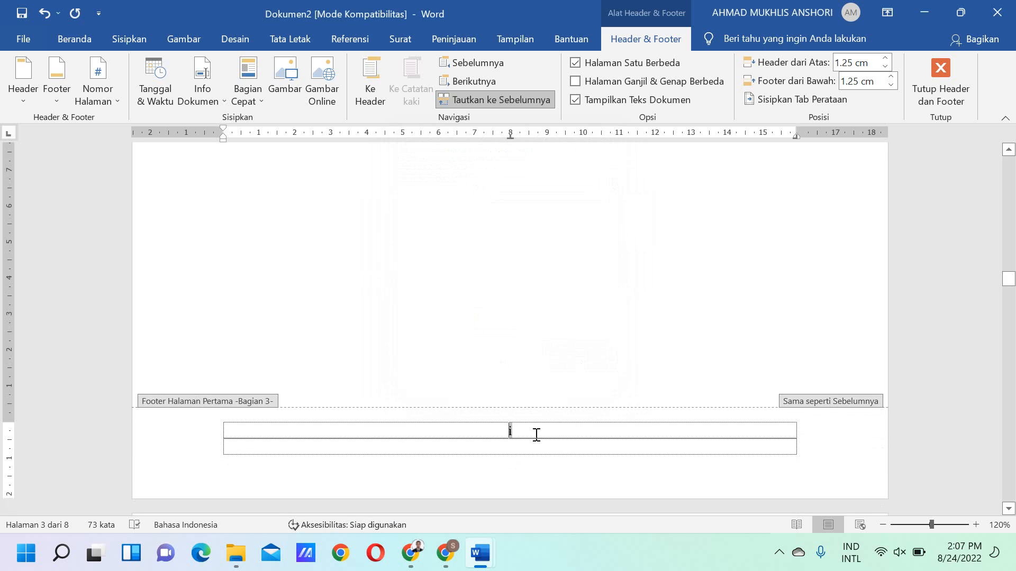
Enable Halaman Satu Berbeda for the BAB I PENDAHULUAN section and insert a centred Nomor Biasa 2 page number in its first-page footer
scroll(536, 434, down, 10)
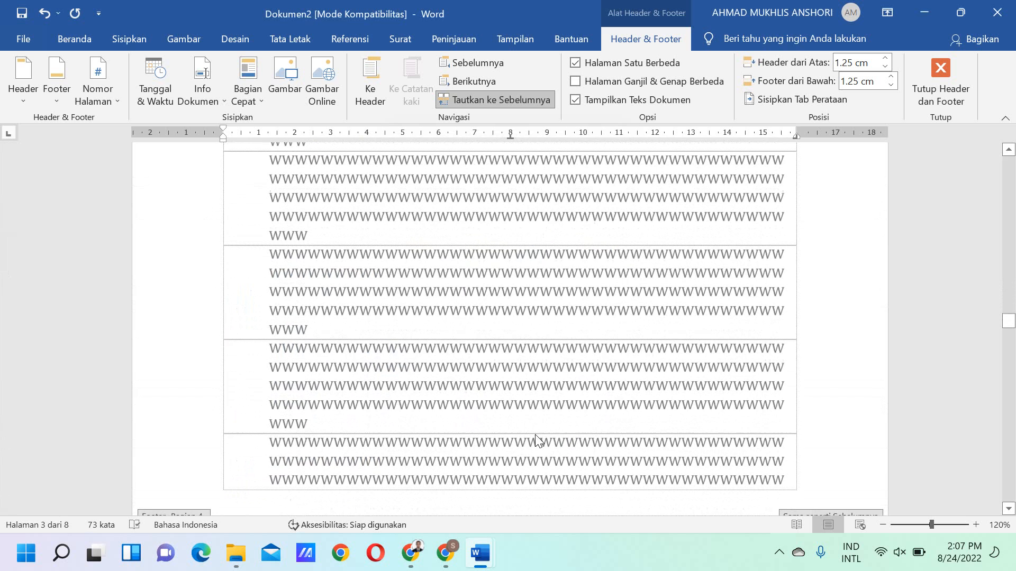
scroll(535, 434, down, 5)
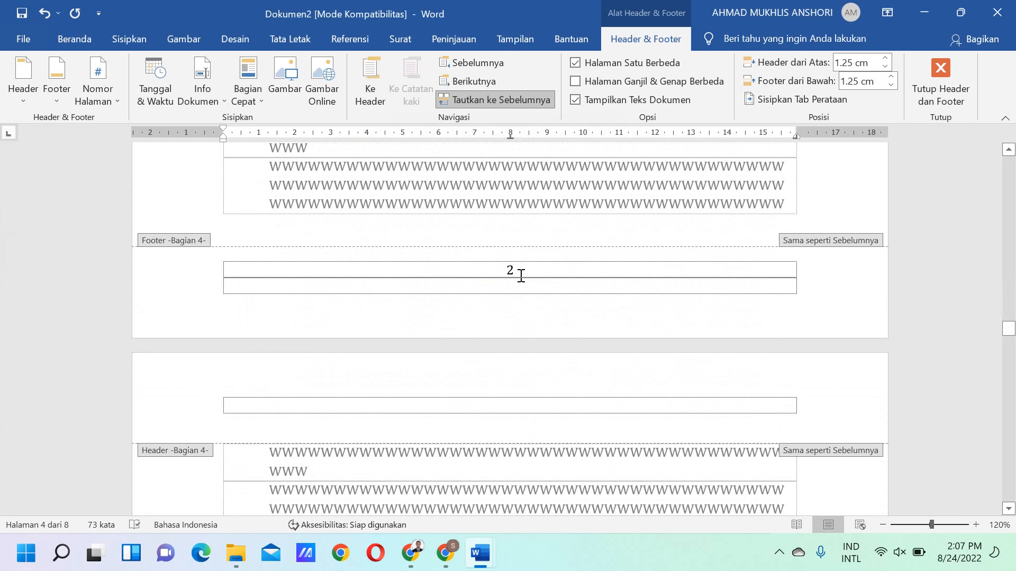
scroll(521, 276, up, 10)
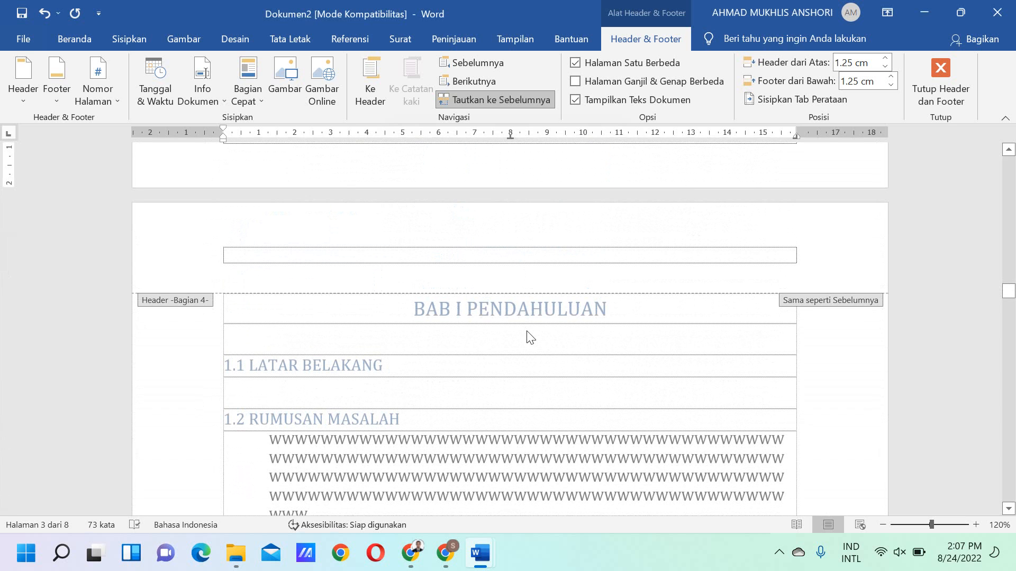
scroll(529, 337, up, 5)
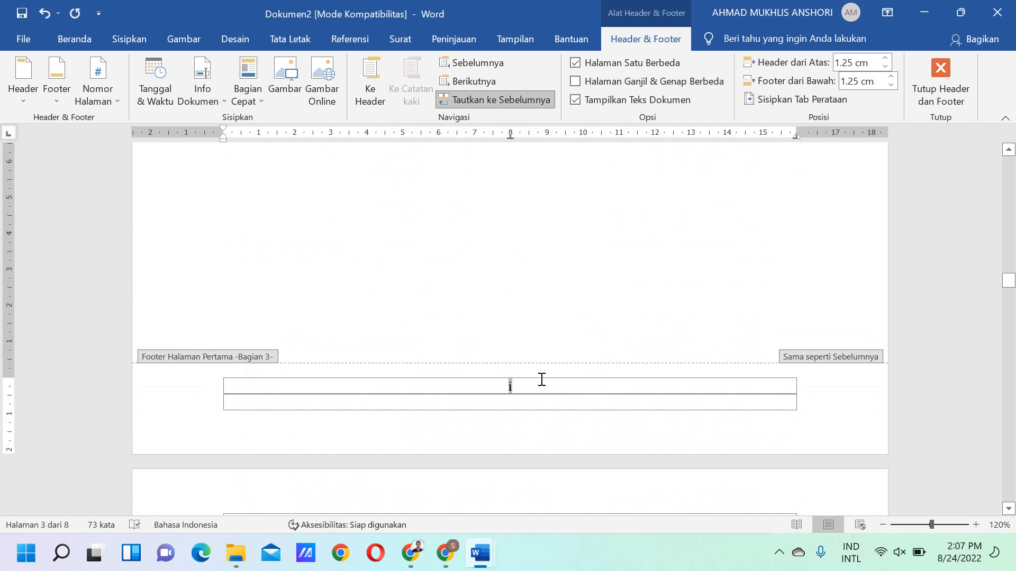
scroll(542, 379, down, 13)
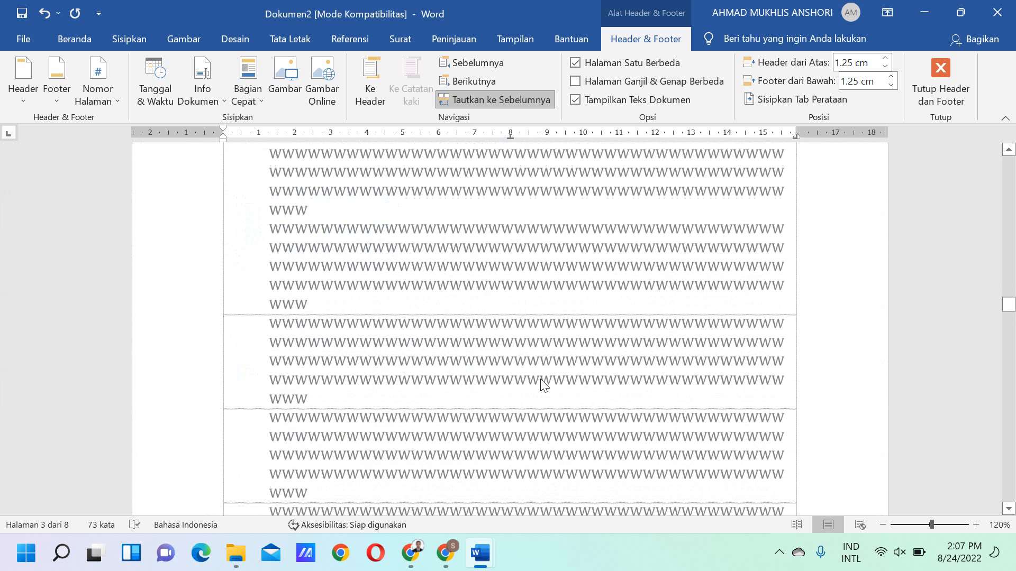
scroll(540, 379, down, 5)
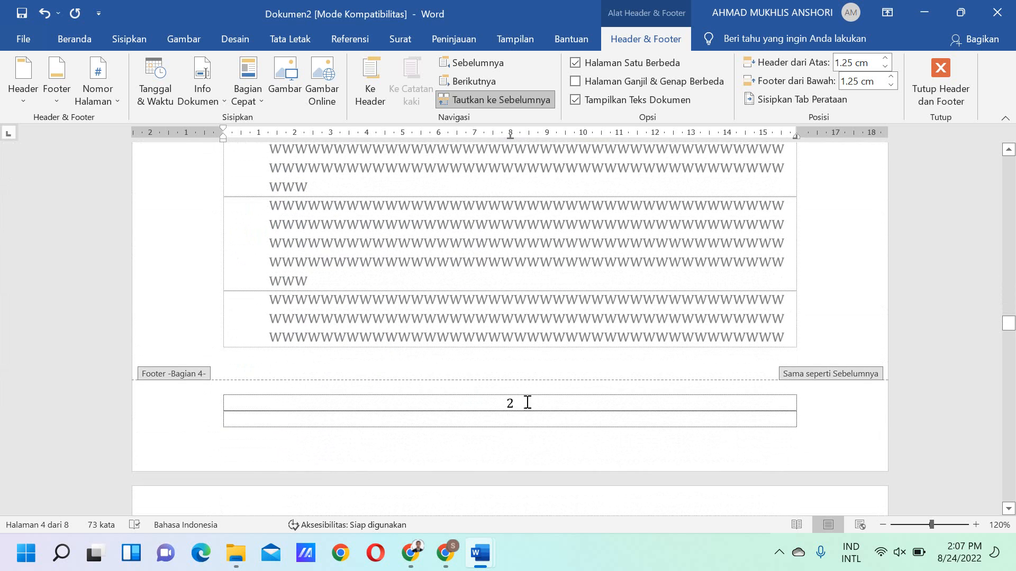
click(527, 402)
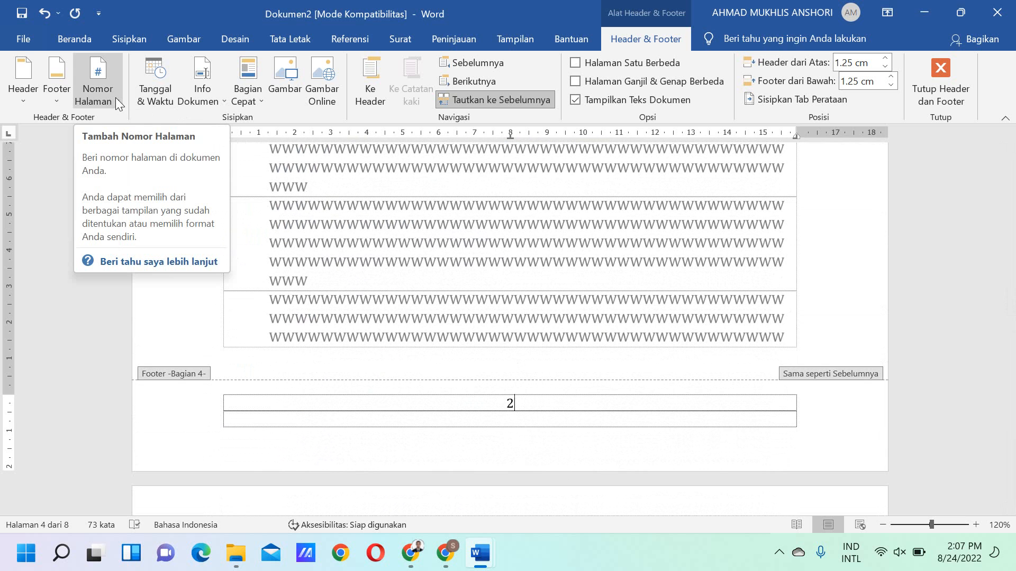
click(576, 60)
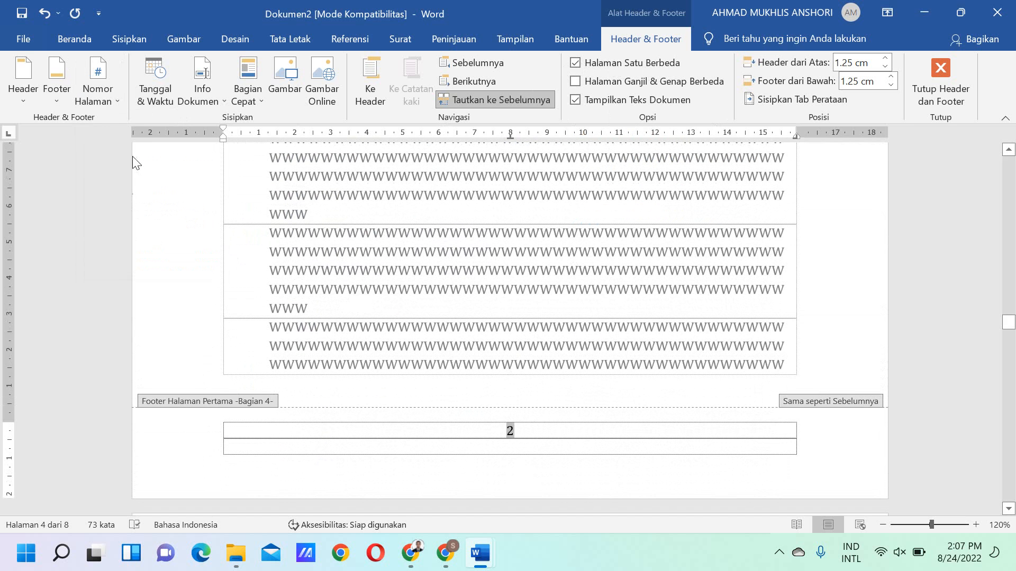
click(117, 101)
mouse_move(129, 138)
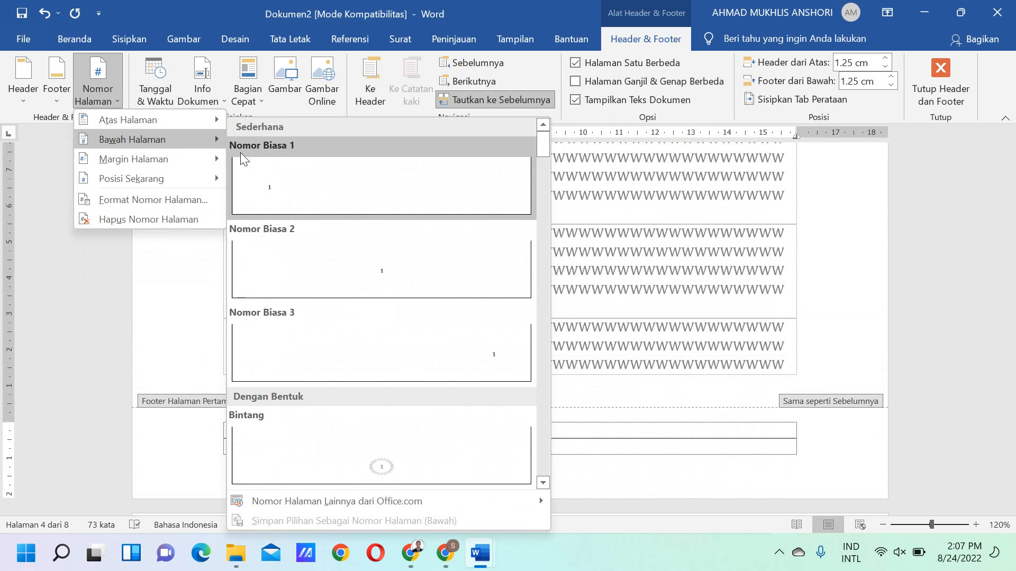
click(341, 268)
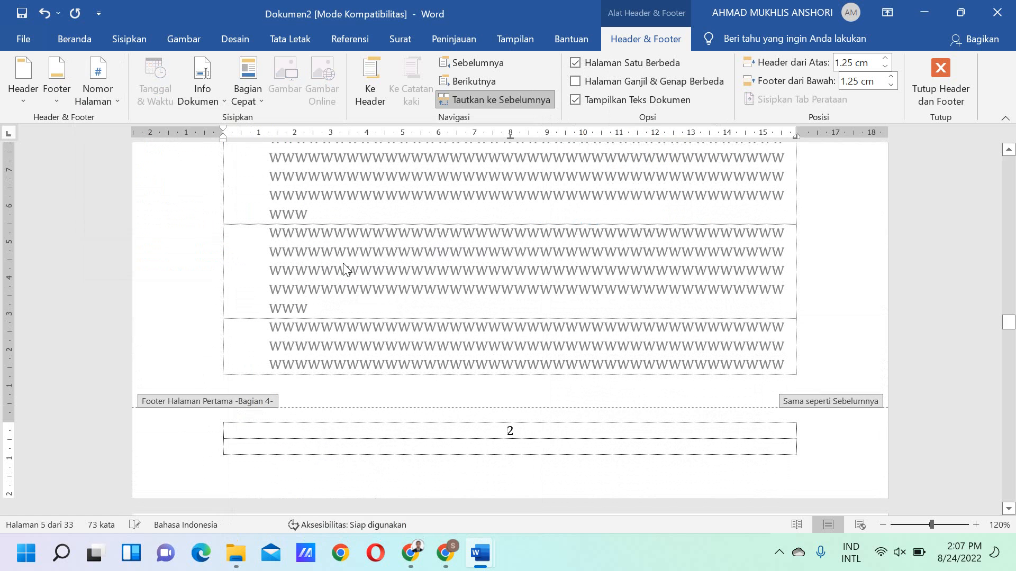
Restart the BAB I PENDAHULUAN section's page numbering at 1, keeping the 1, 2, 3 format
click(117, 97)
click(138, 199)
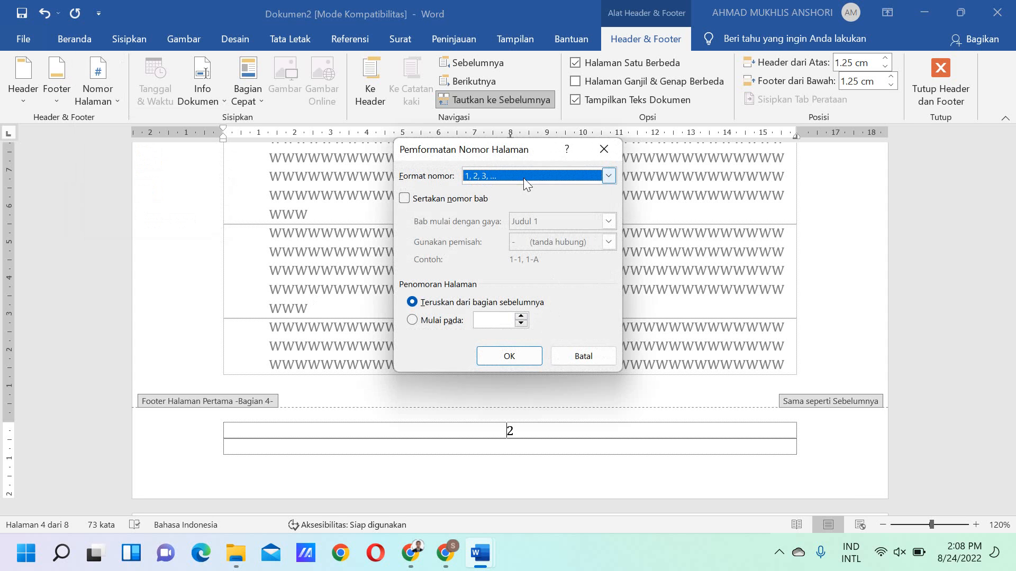
click(522, 317)
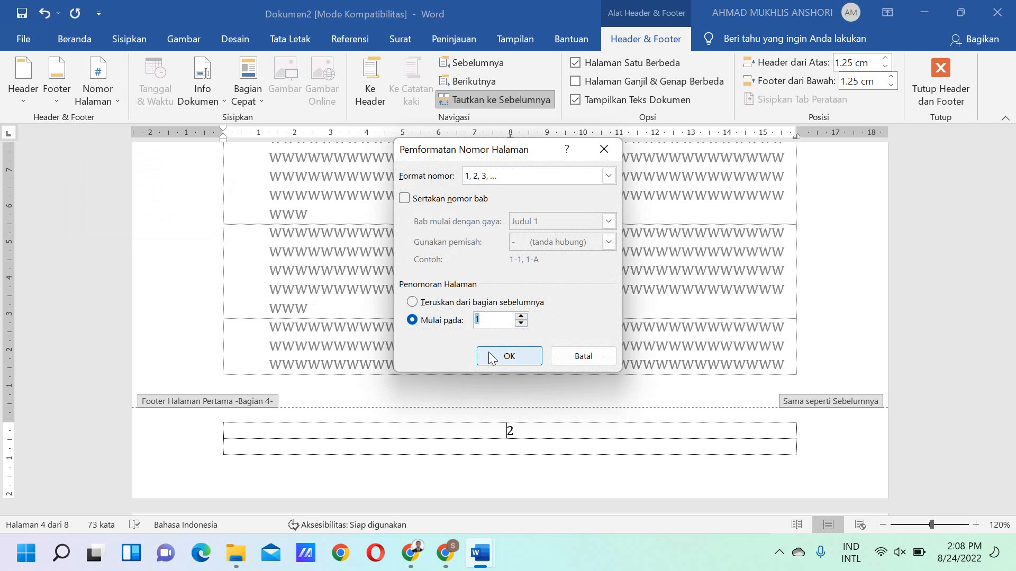
click(502, 356)
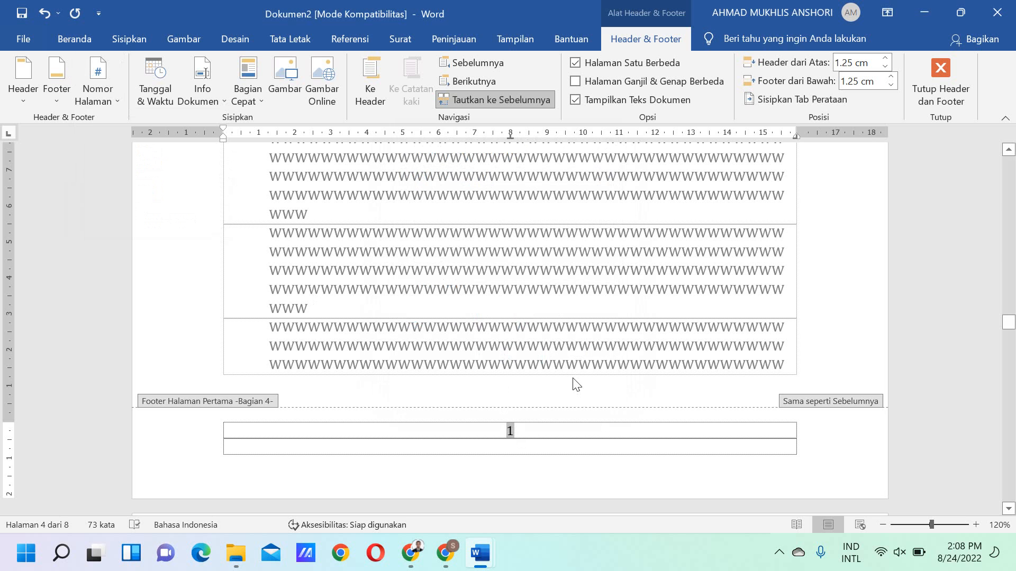
scroll(574, 376, down, 10)
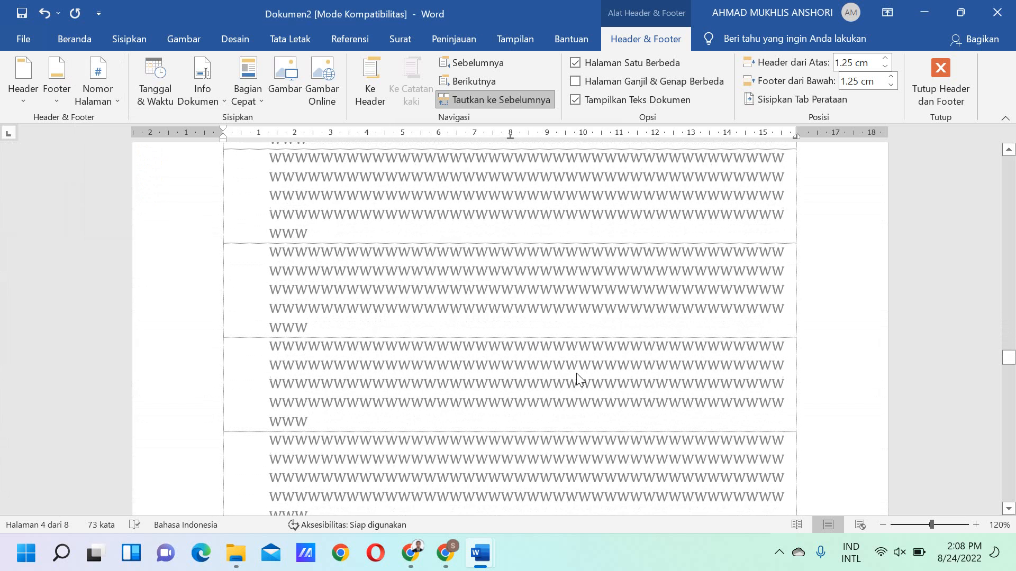
Insert a right-aligned Nomor Biasa 3 page number at the bottom of the pages following the first in the BAB I PENDAHULUAN section
scroll(576, 373, down, 3)
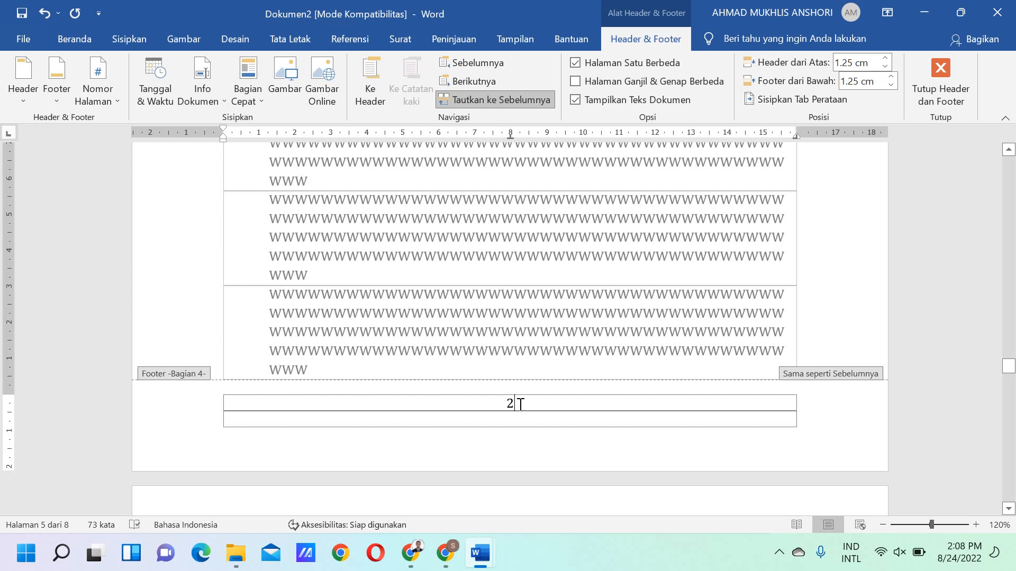
click(112, 103)
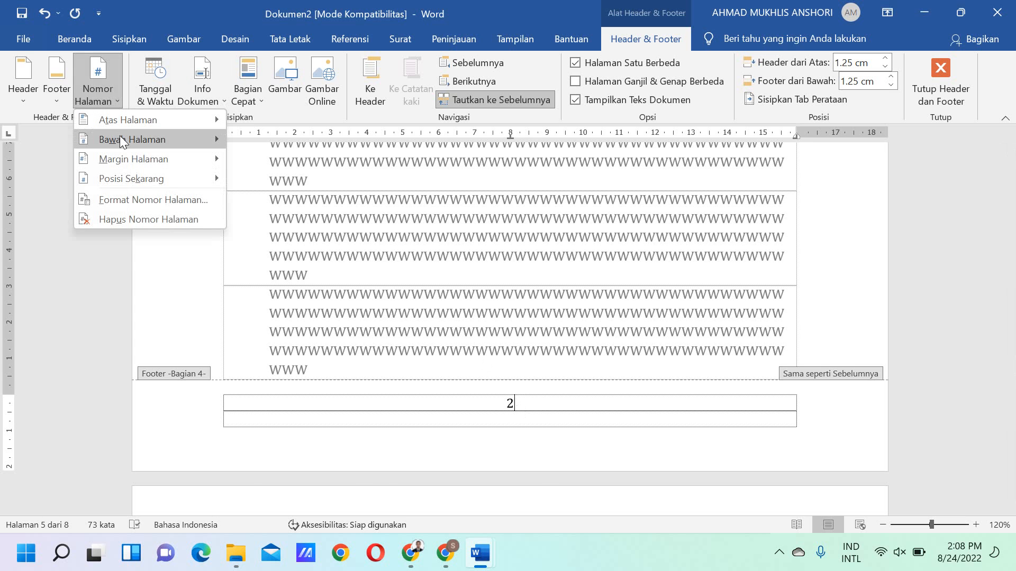
mouse_move(122, 137)
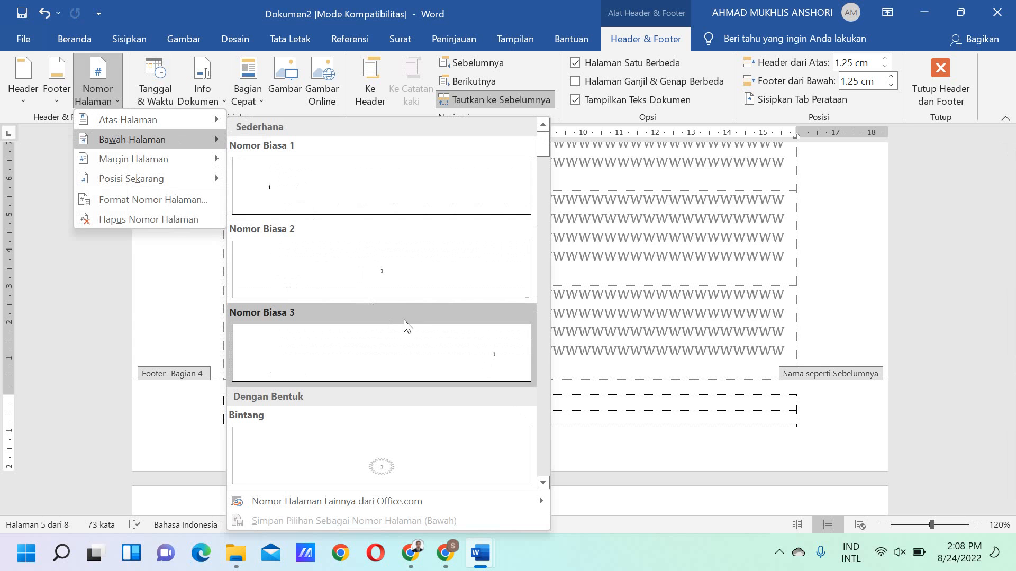
click(483, 353)
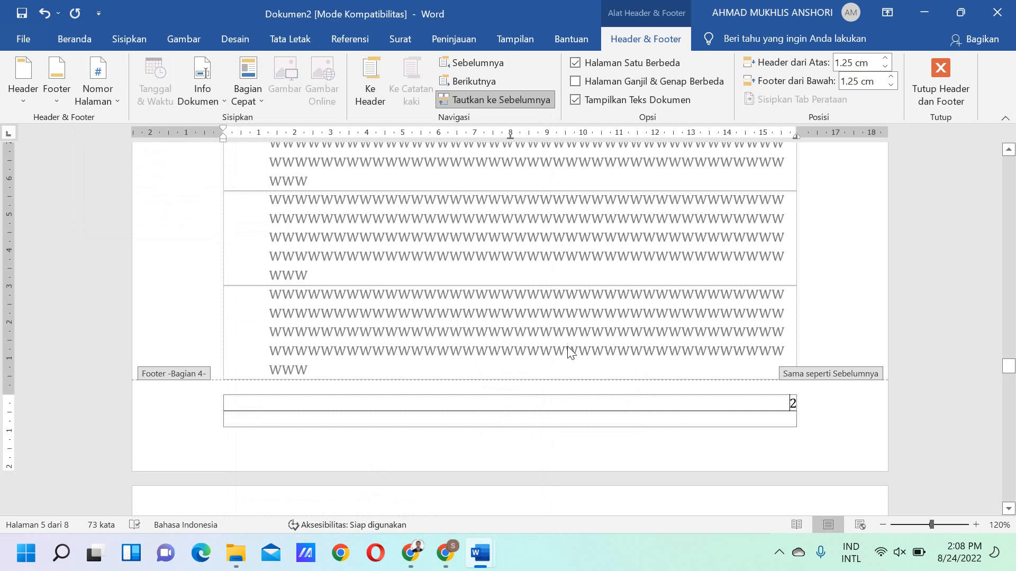
Check the footer page numbers across the pages of the BAB I PENDAHULUAN section
scroll(540, 268, up, 11)
scroll(534, 256, up, 4)
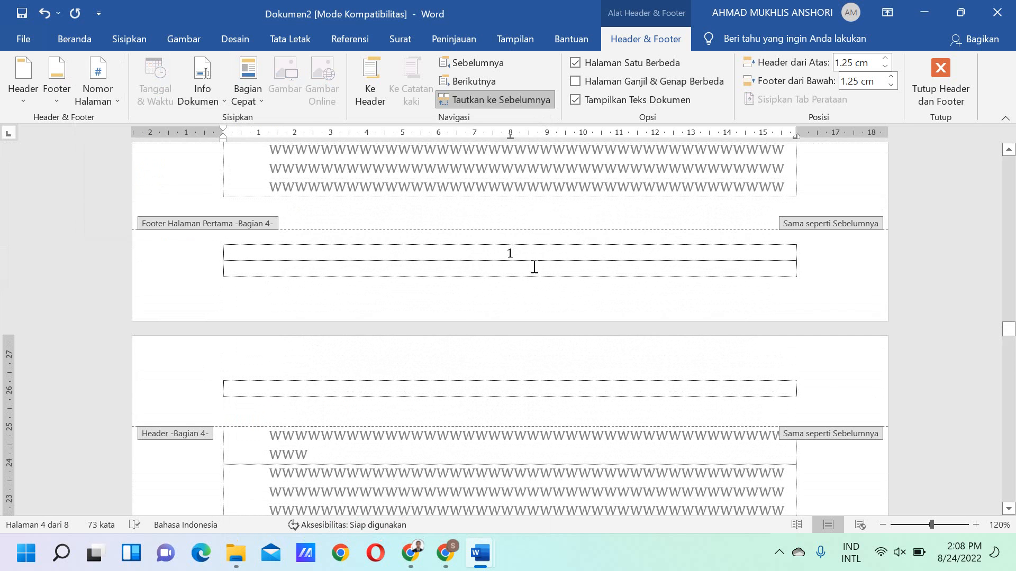
scroll(531, 265, down, 5)
scroll(526, 289, down, 12)
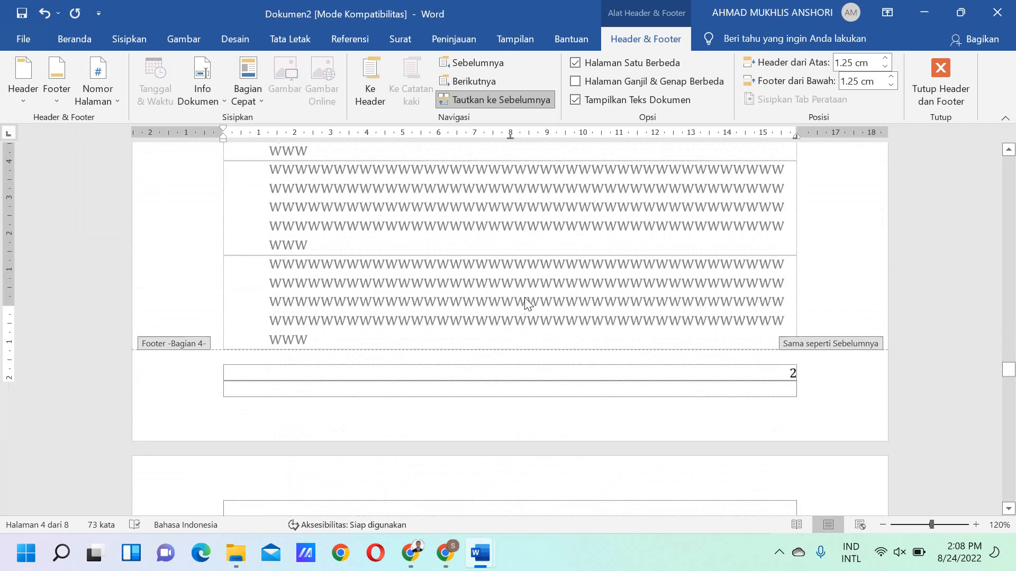
scroll(582, 345, down, 6)
scroll(582, 345, up, 6)
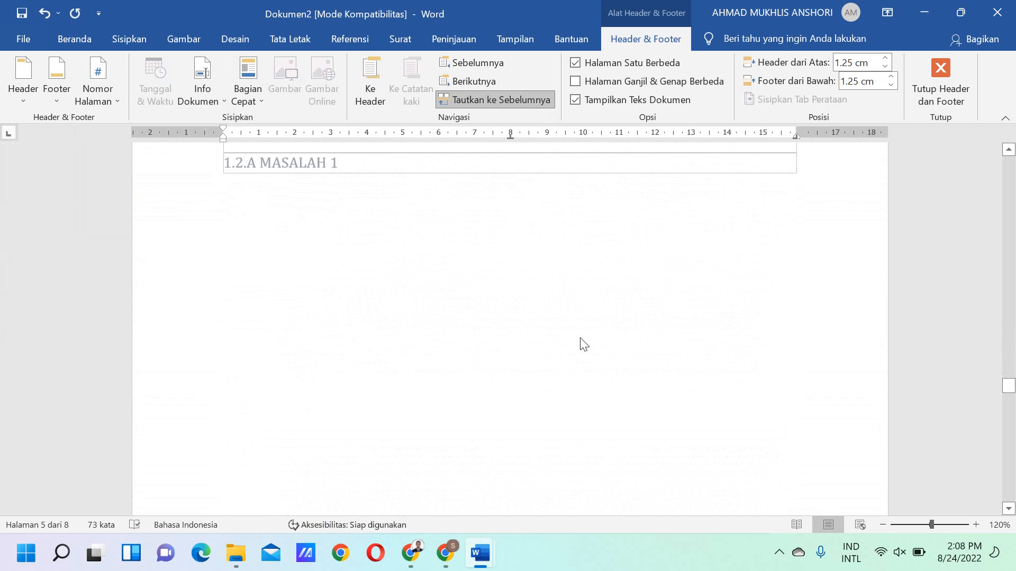
scroll(582, 344, down, 12)
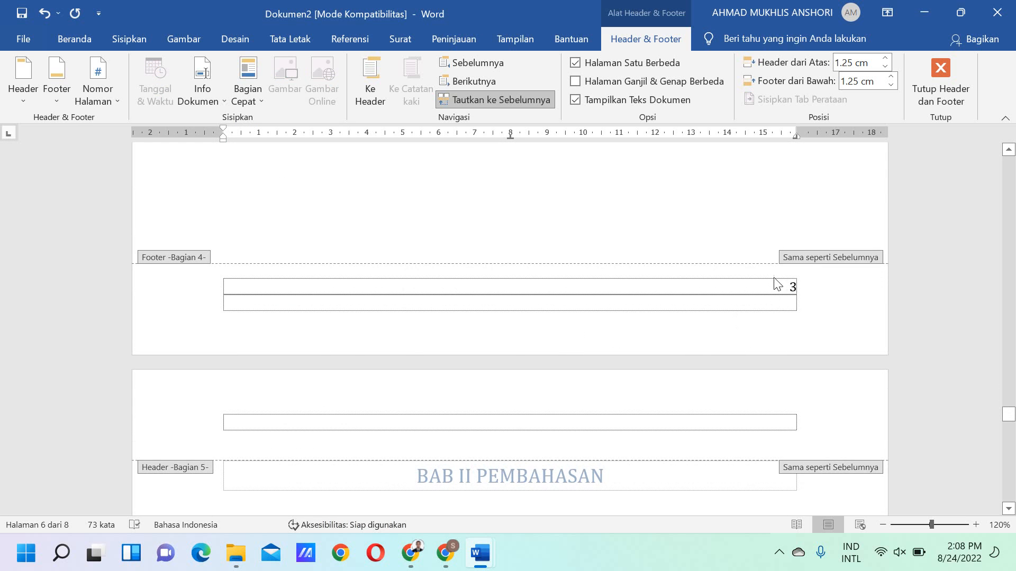
Enable Halaman Satu Berbeda for the BAB II PEMBAHASAN section's footer
scroll(673, 331, down, 5)
scroll(521, 381, down, 3)
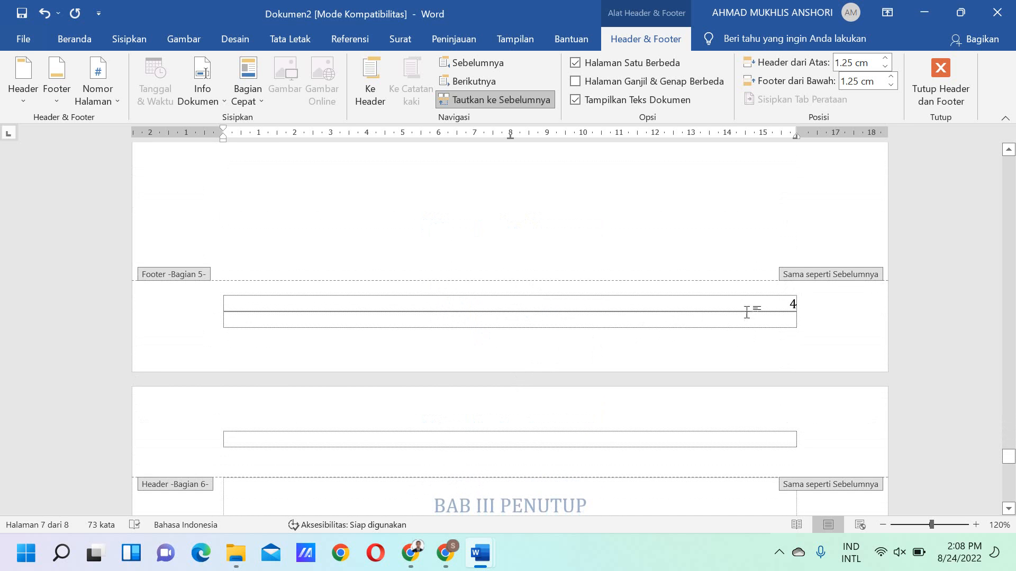
click(791, 303)
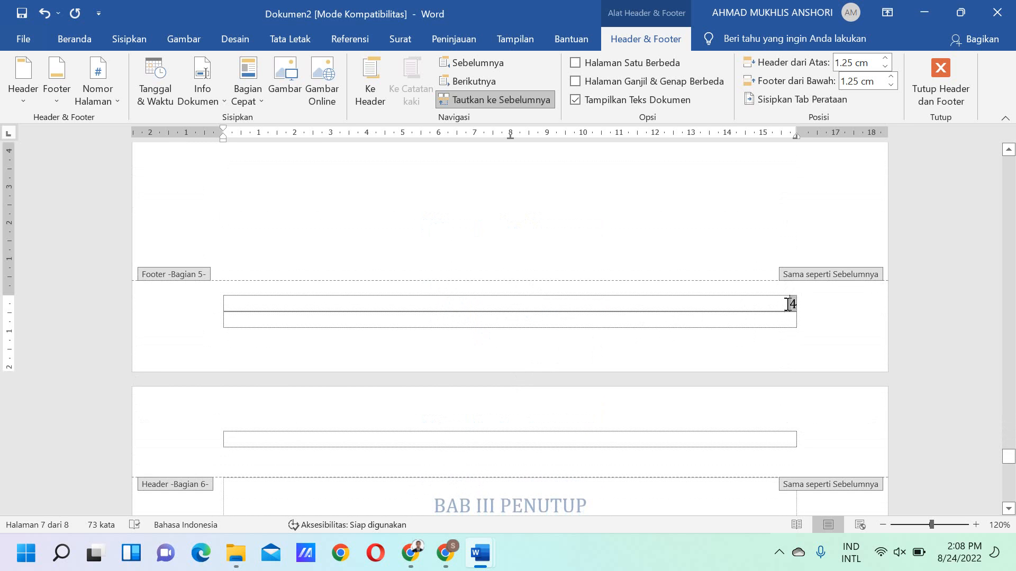
click(607, 64)
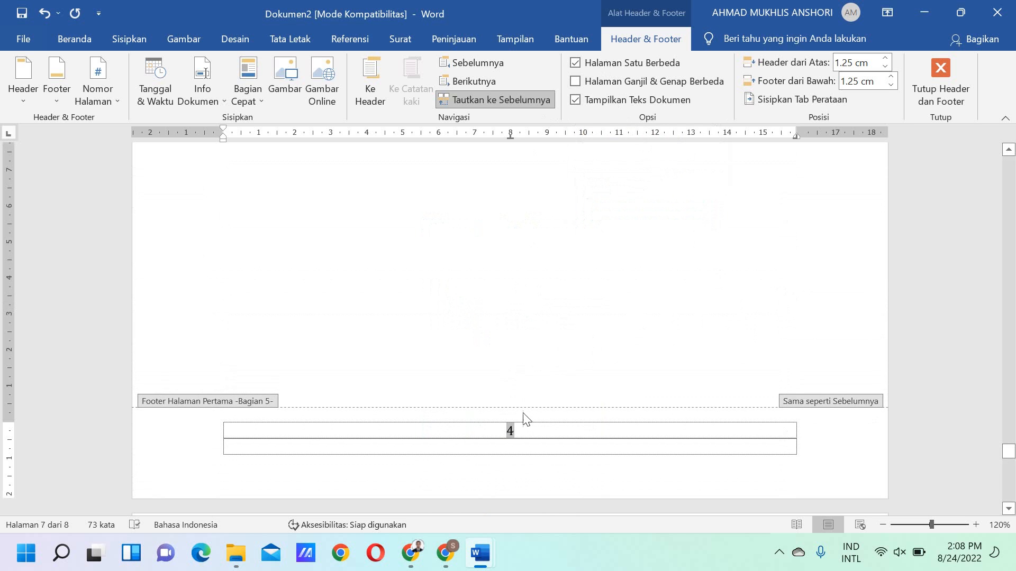
Enable Halaman Satu Berbeda for the BAB III PENUTUP section's footer
scroll(529, 407, down, 3)
scroll(544, 393, down, 3)
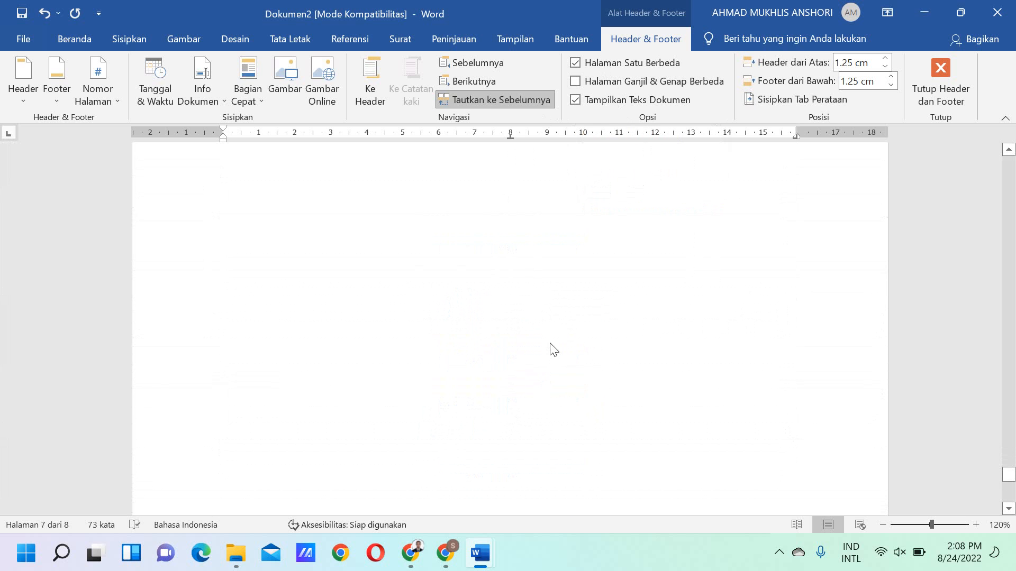
scroll(551, 349, up, 5)
scroll(550, 357, down, 1)
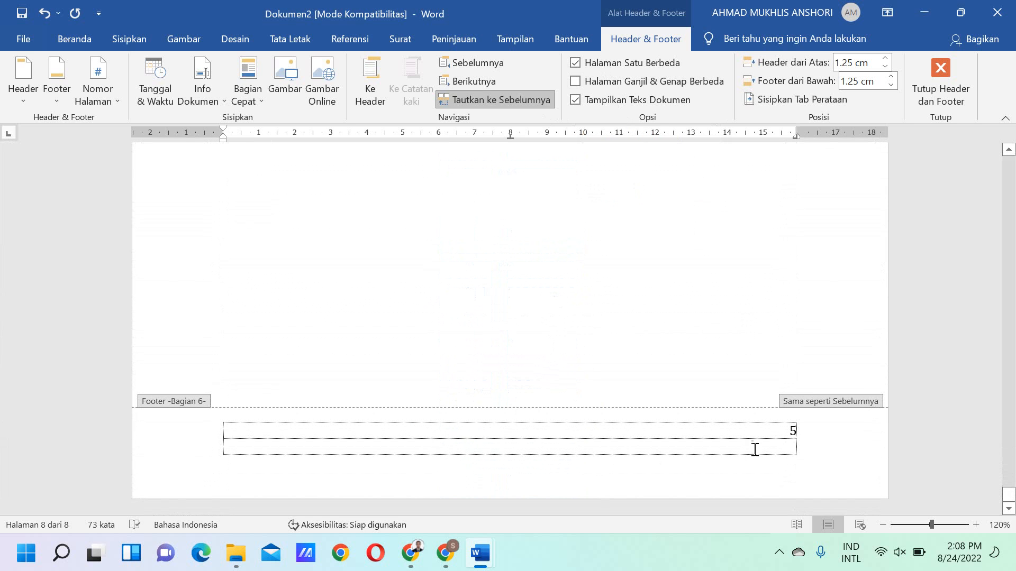
click(769, 437)
click(576, 63)
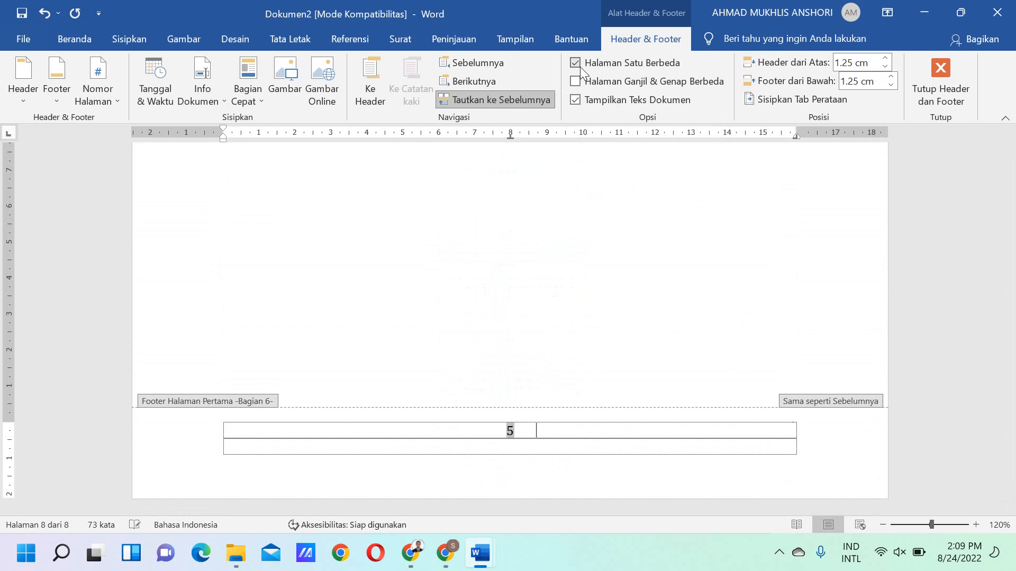
Return to the Daftar Isi page and close header and footer editing
scroll(497, 373, up, 15)
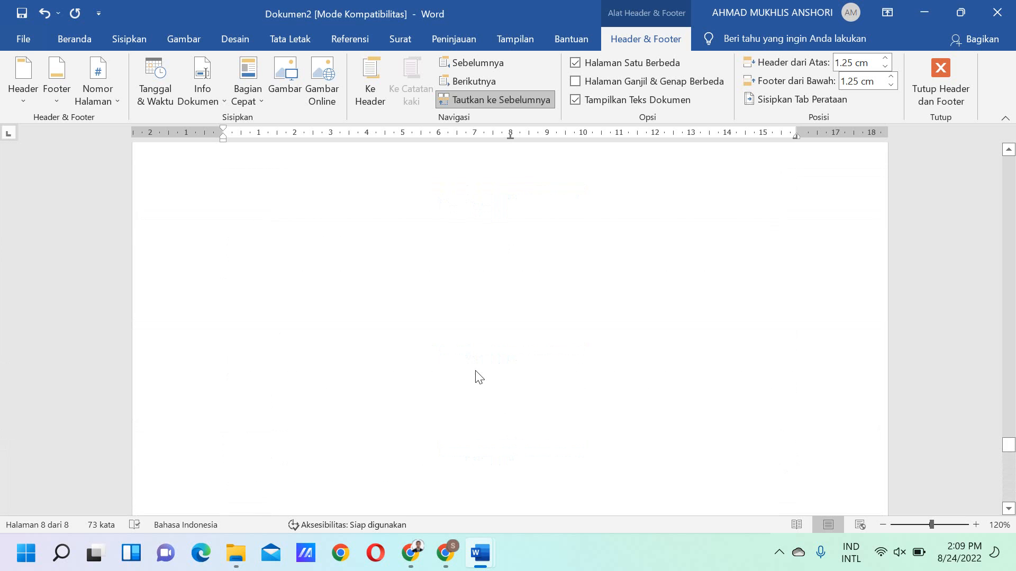
scroll(476, 370, up, 15)
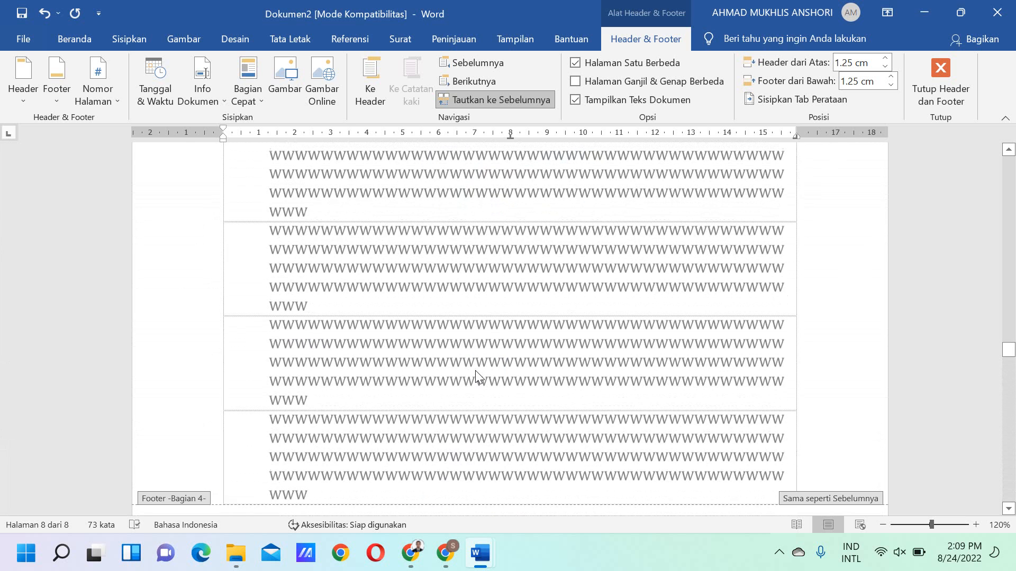
scroll(478, 373, up, 15)
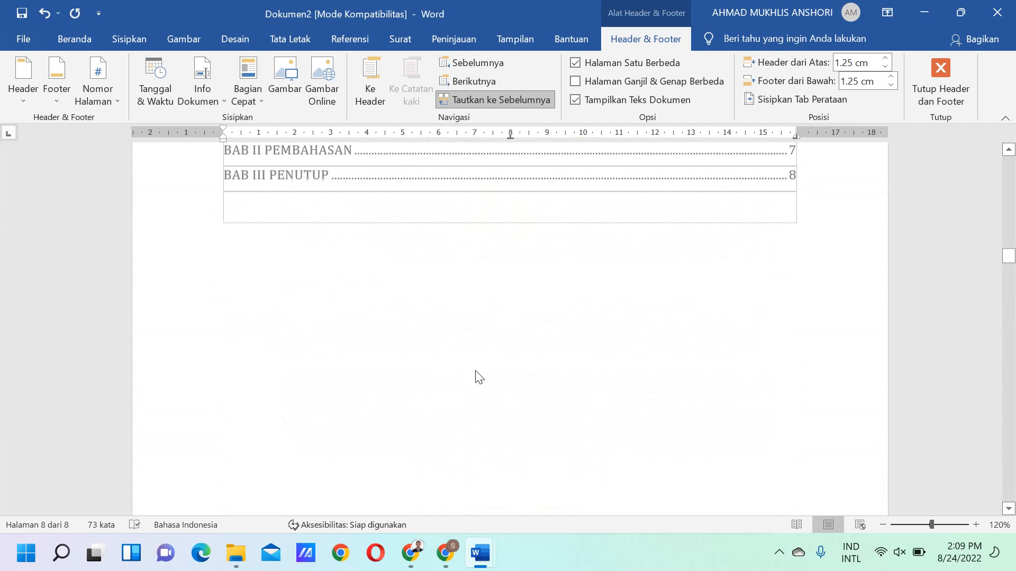
scroll(477, 370, up, 3)
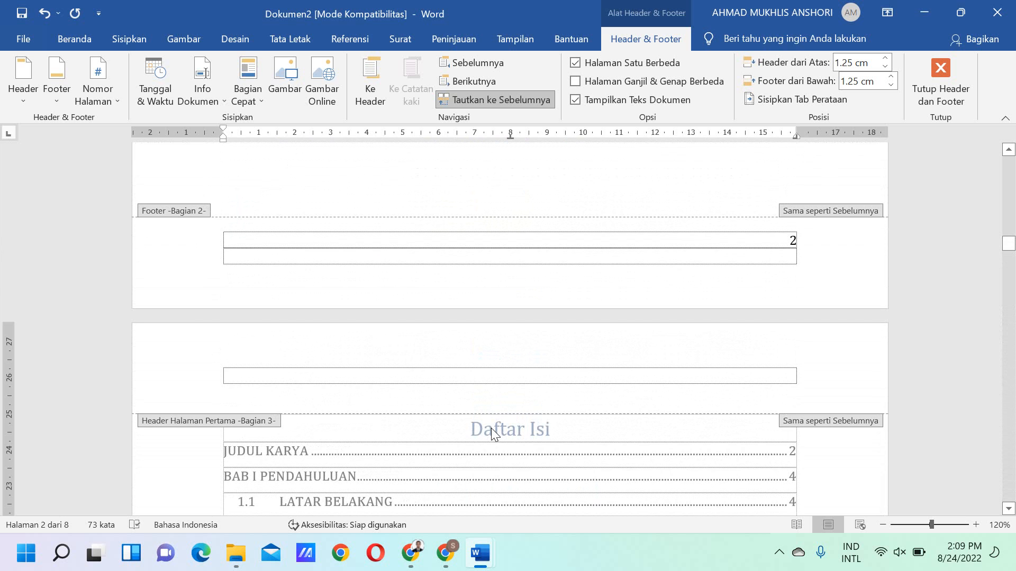
scroll(462, 371, down, 3)
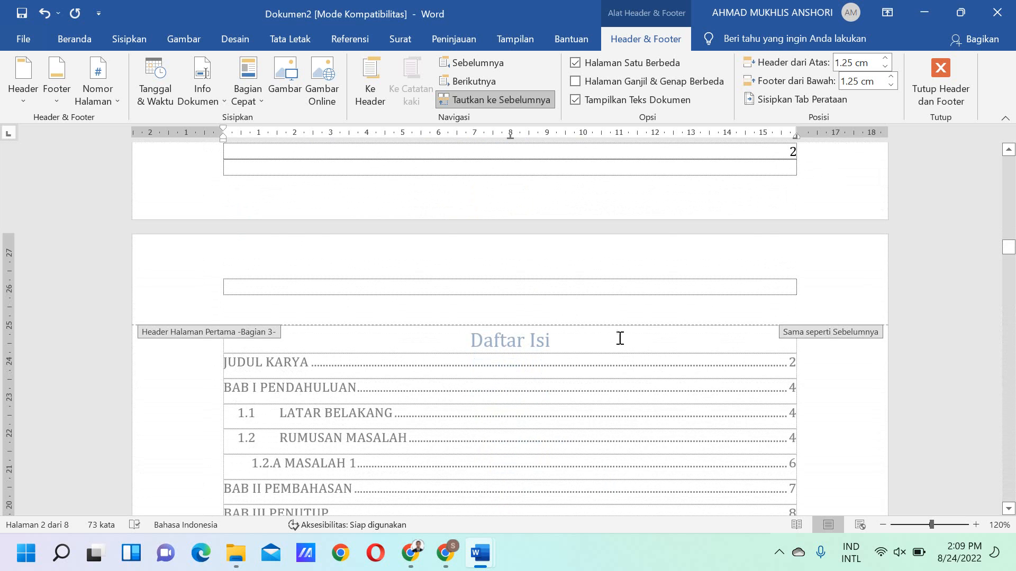
click(941, 85)
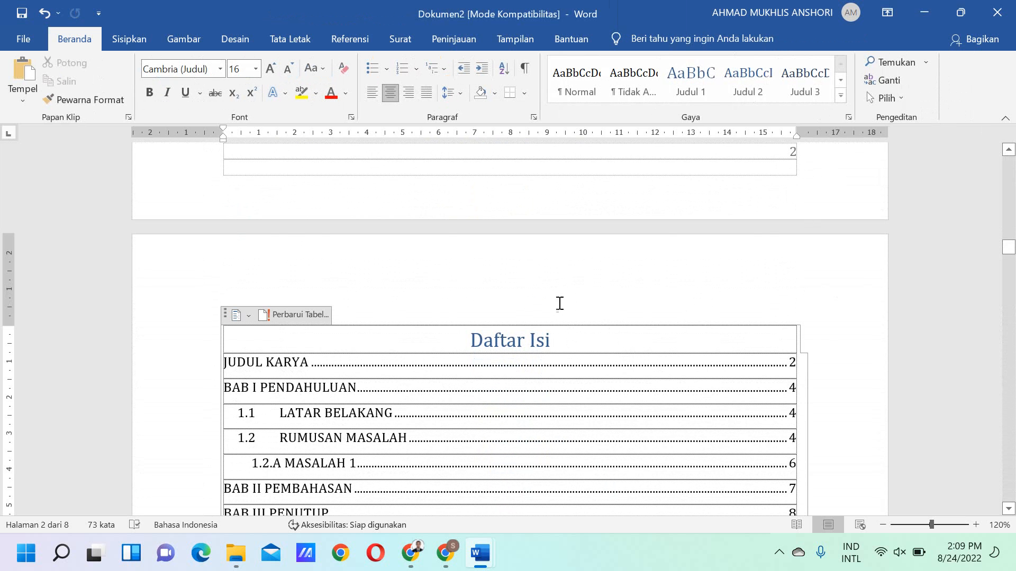
Apply the Judul 1 style to the Daftar Isi title above the table of contents
drag(562, 336, 485, 335)
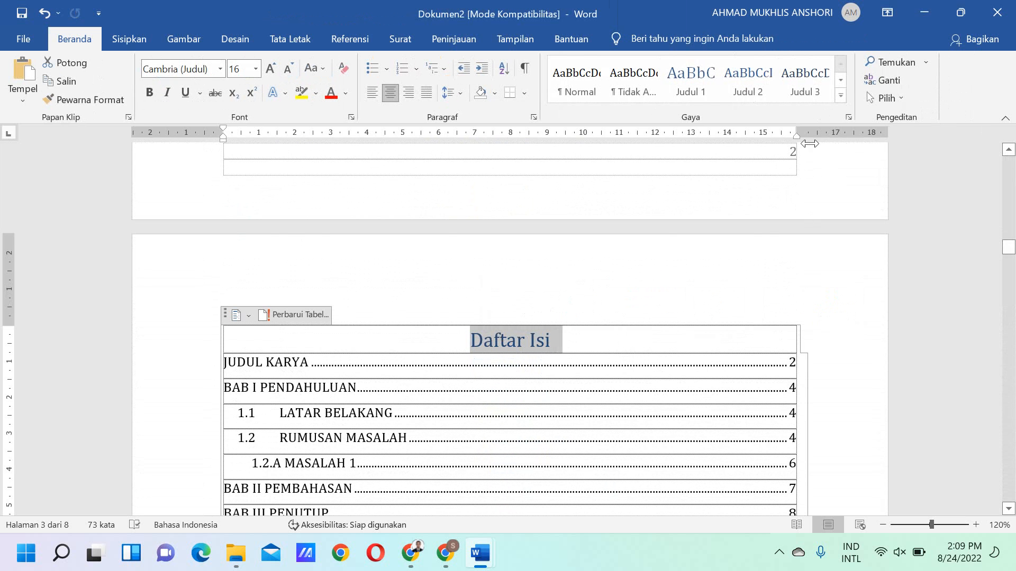
click(690, 92)
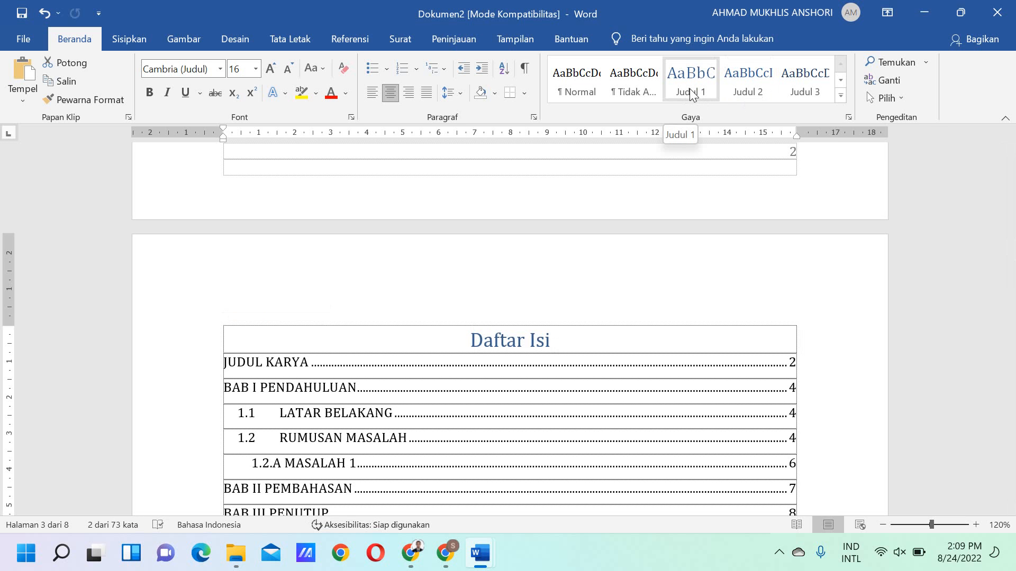
key(ctrl+z)
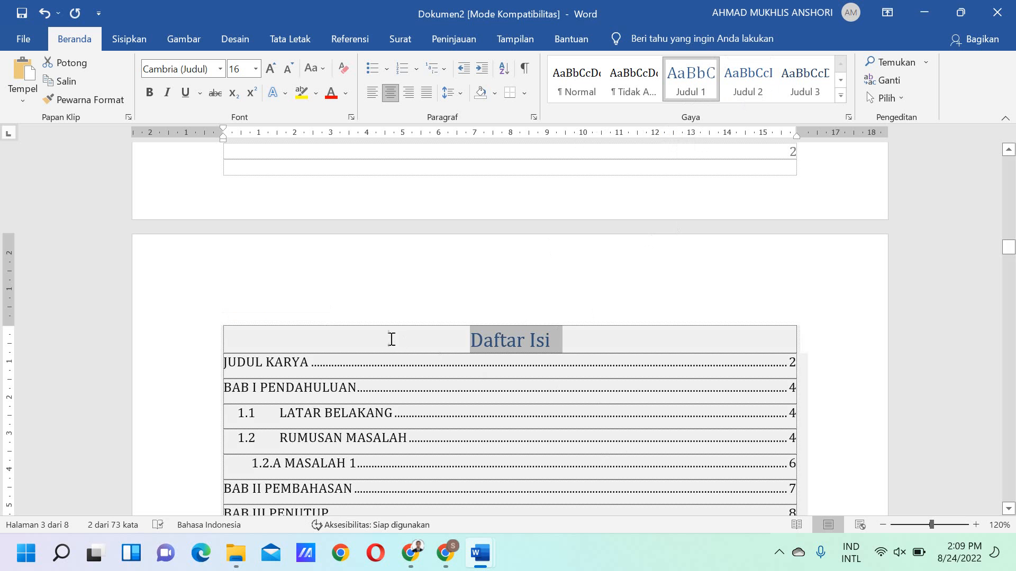
Update the table of contents with the Perbarui seluruh tabel option
click(392, 340)
click(306, 313)
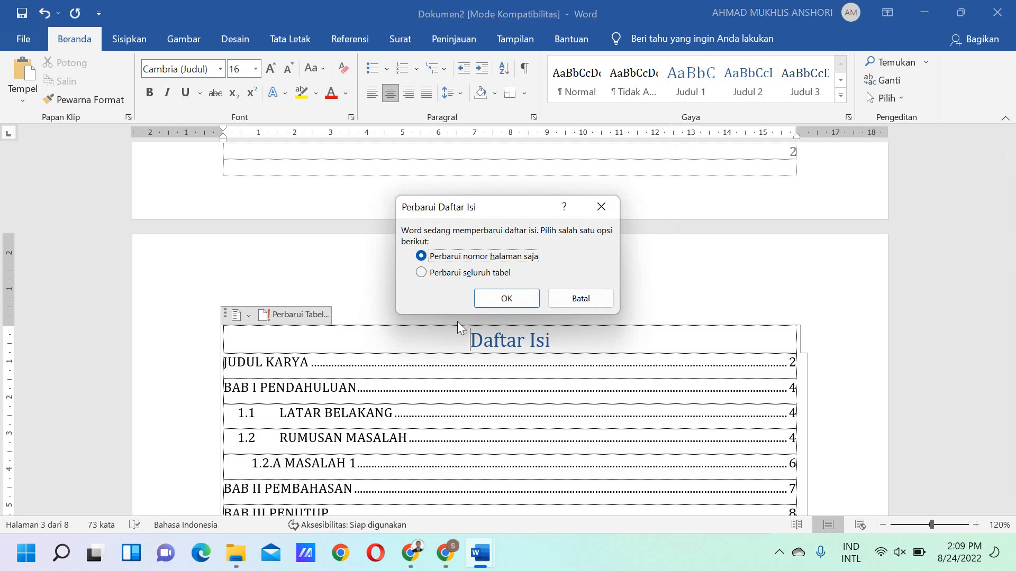
click(463, 274)
click(498, 298)
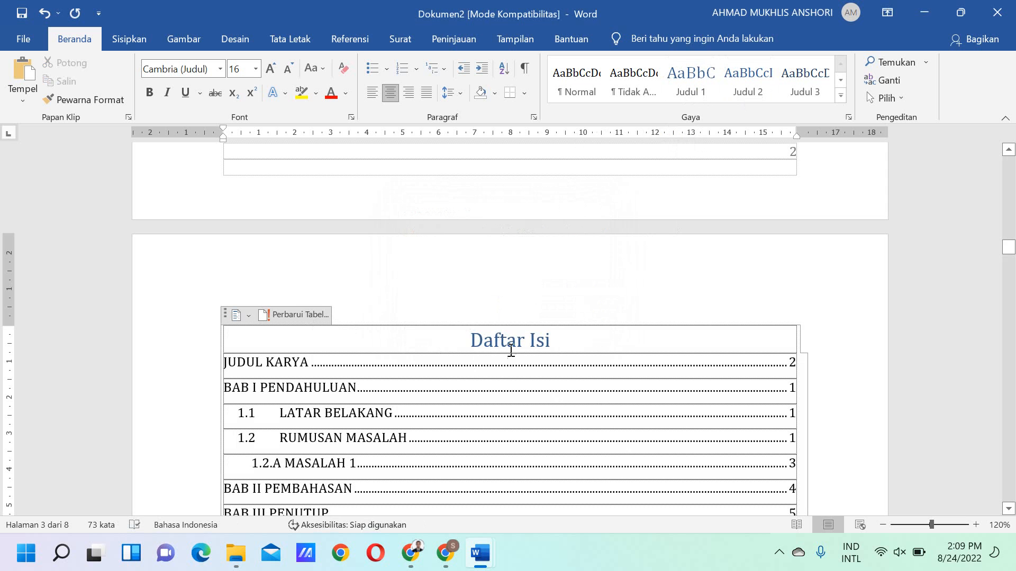
Reapply the Judul 1 style to the Daftar Isi title
drag(569, 344, 471, 343)
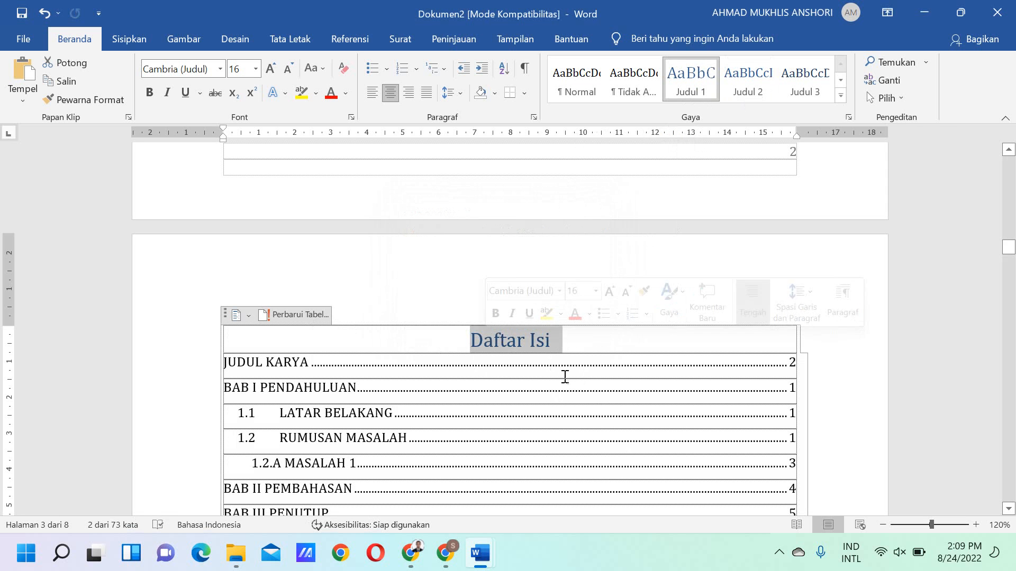
click(696, 95)
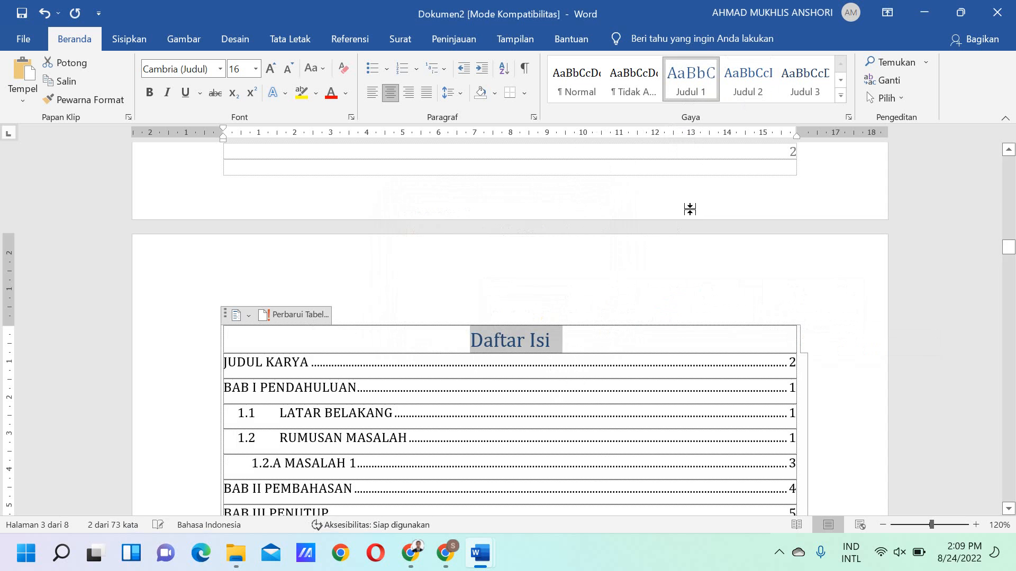
drag(557, 340, 469, 340)
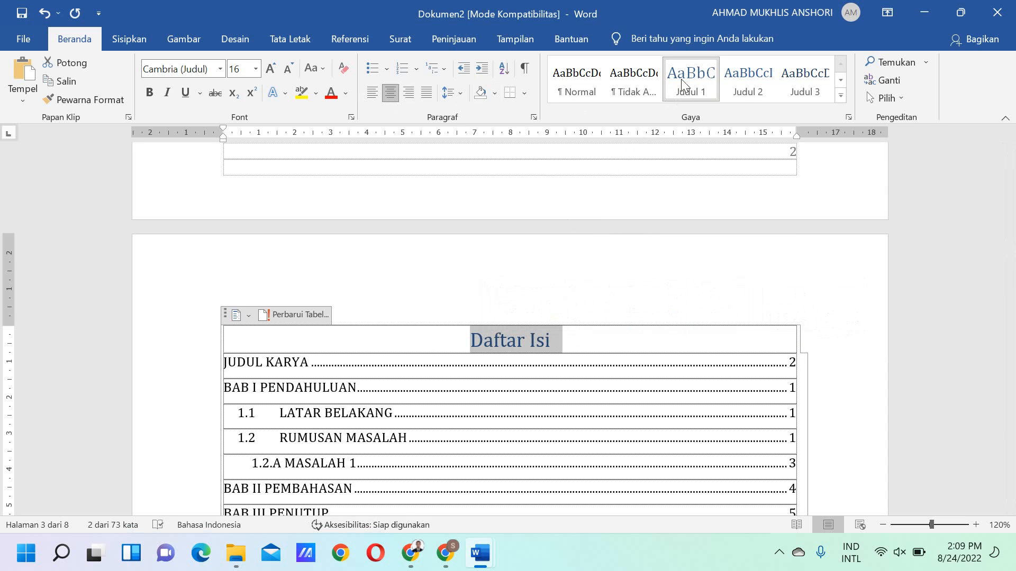
click(841, 96)
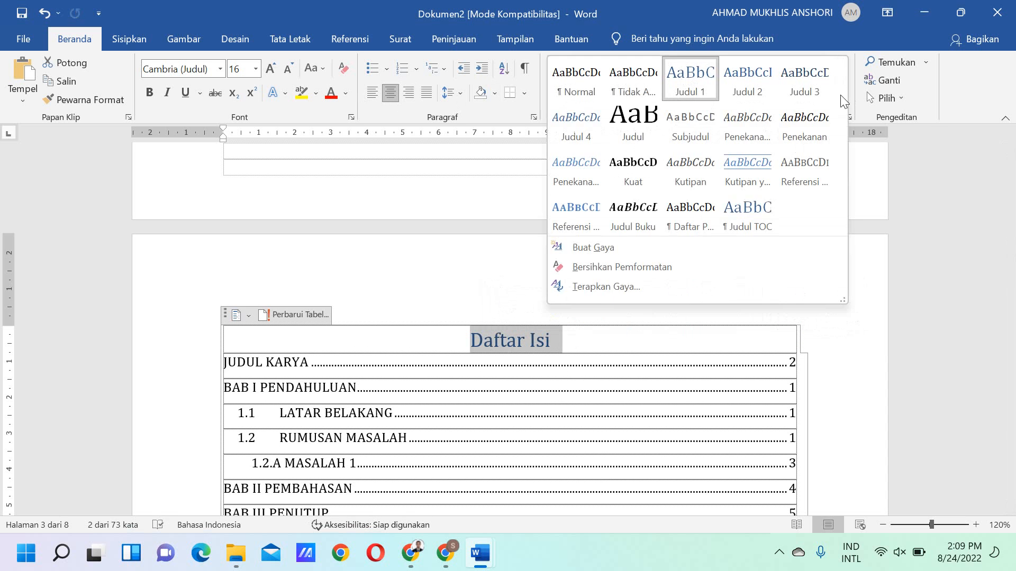
click(684, 89)
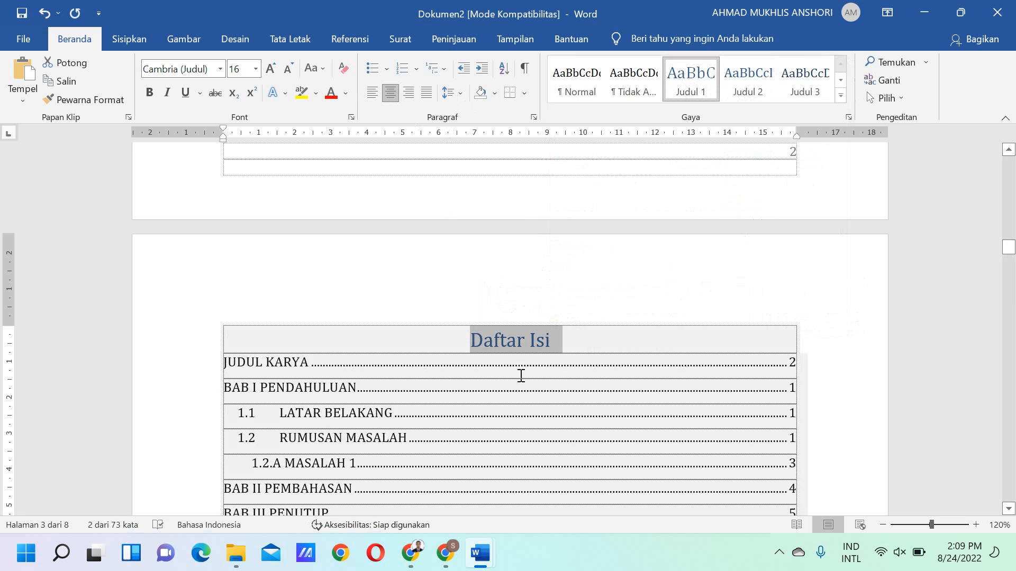
Update the entire table of contents again after restyling its title
click(293, 369)
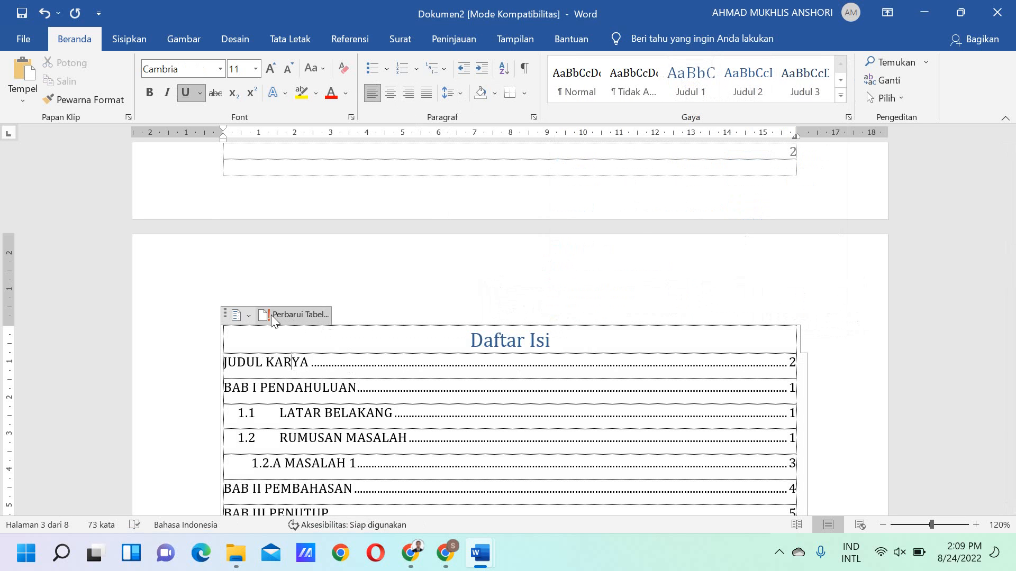
click(287, 315)
click(421, 272)
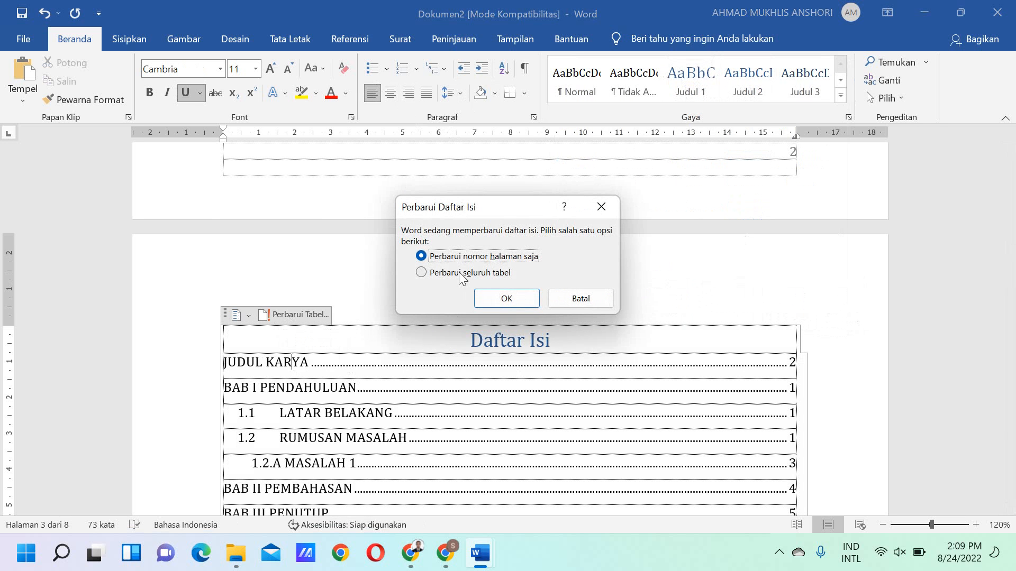
click(505, 298)
Change the table of contents to the Daftar Isi Otomatis 2 format and center its title
scroll(358, 385, down, 3)
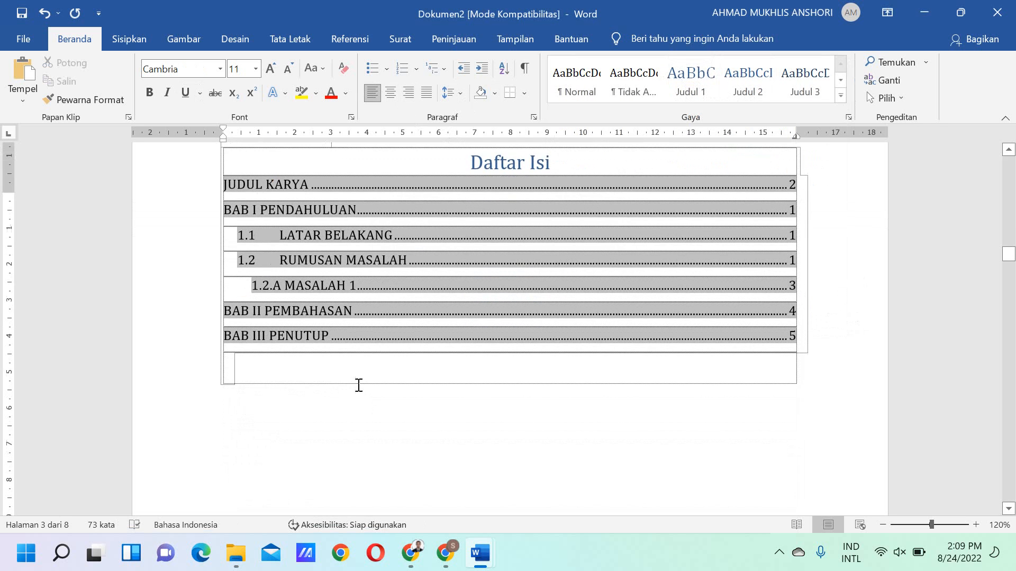
scroll(359, 385, up, 3)
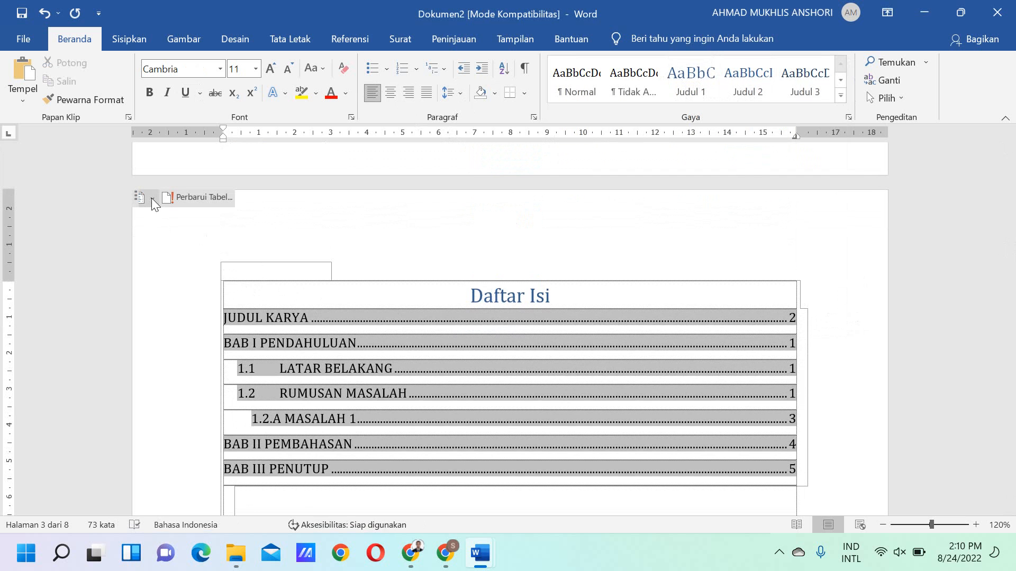
click(152, 198)
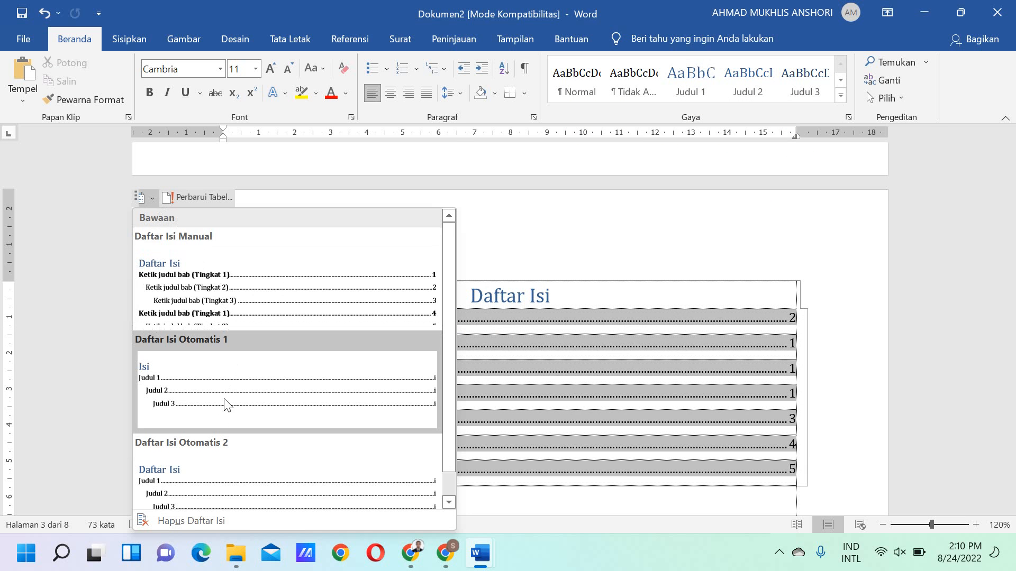
click(199, 478)
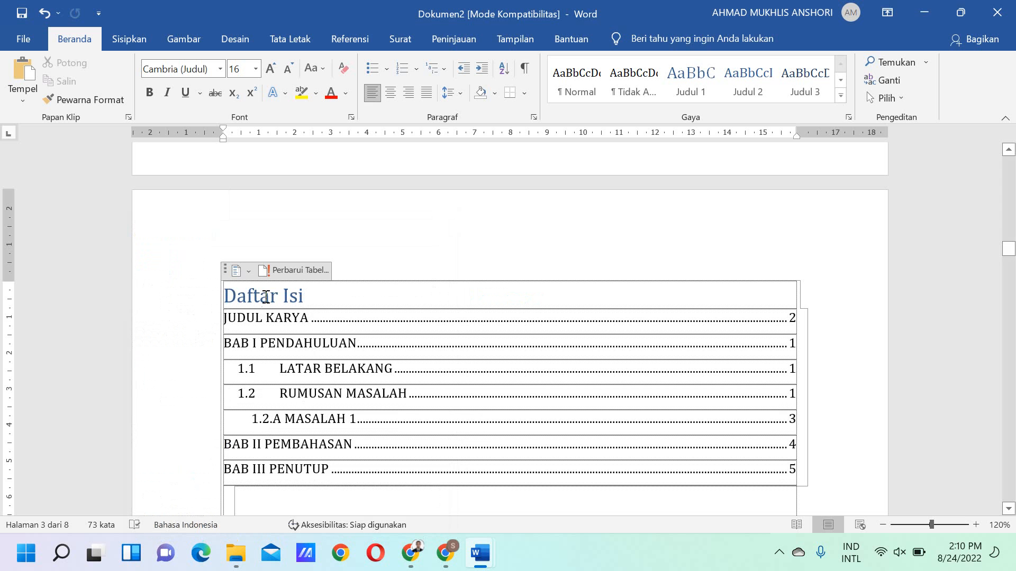
click(391, 93)
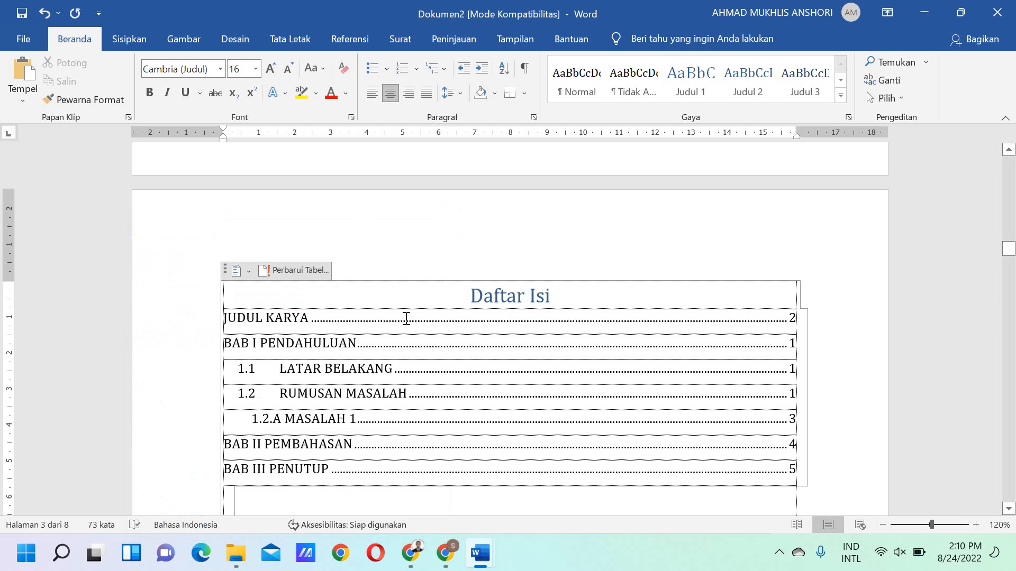
Replace the table of contents title with "DAFTAR ISI" in capital letters
click(250, 318)
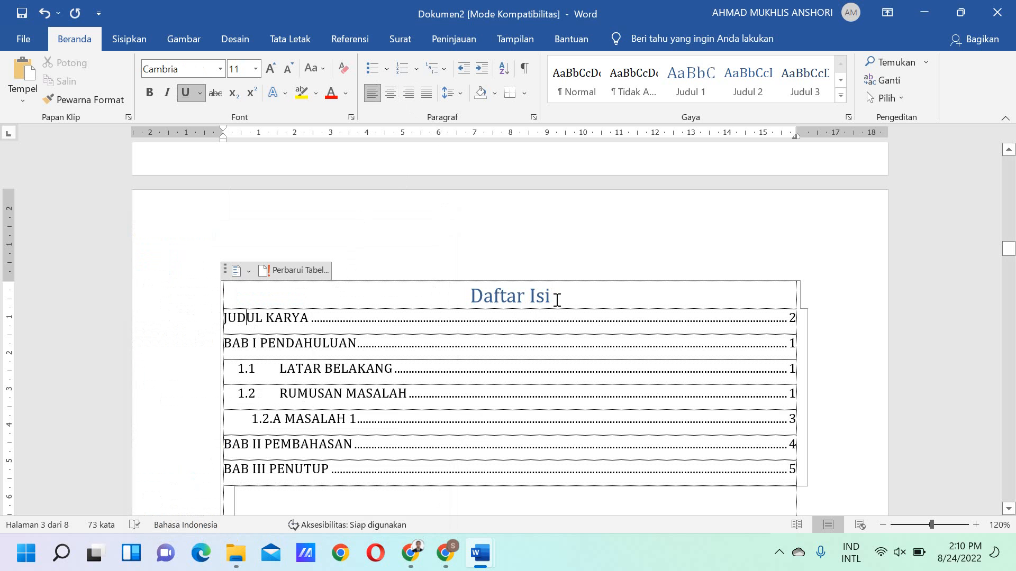
scroll(557, 300, up, 10)
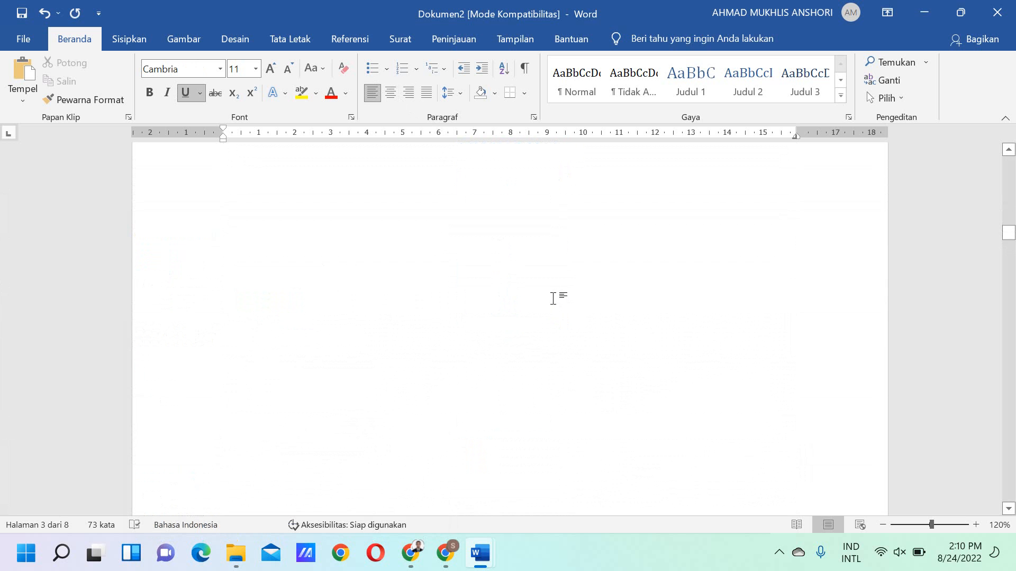
scroll(553, 299, down, 5)
scroll(553, 301, up, 2)
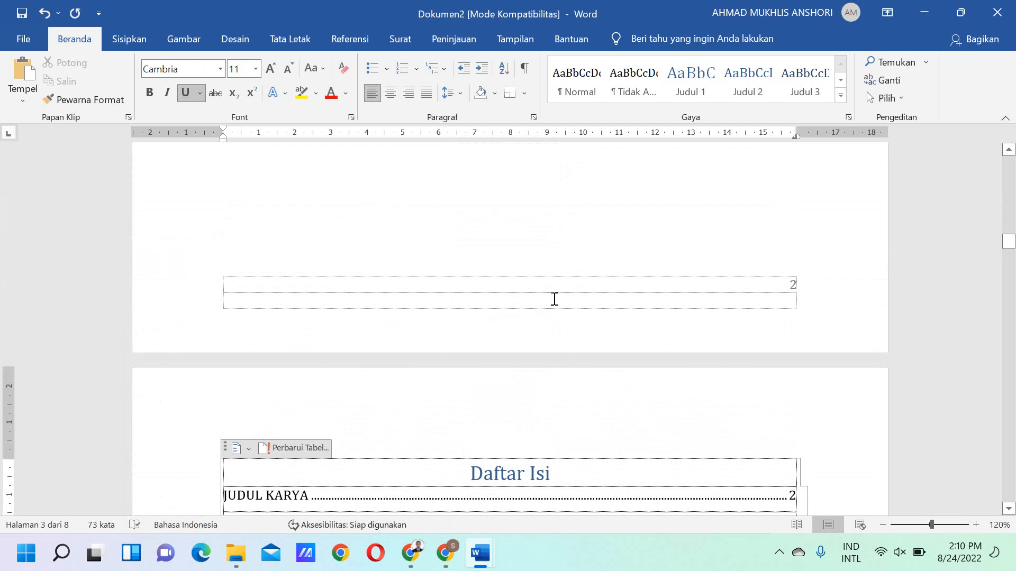
scroll(554, 300, down, 3)
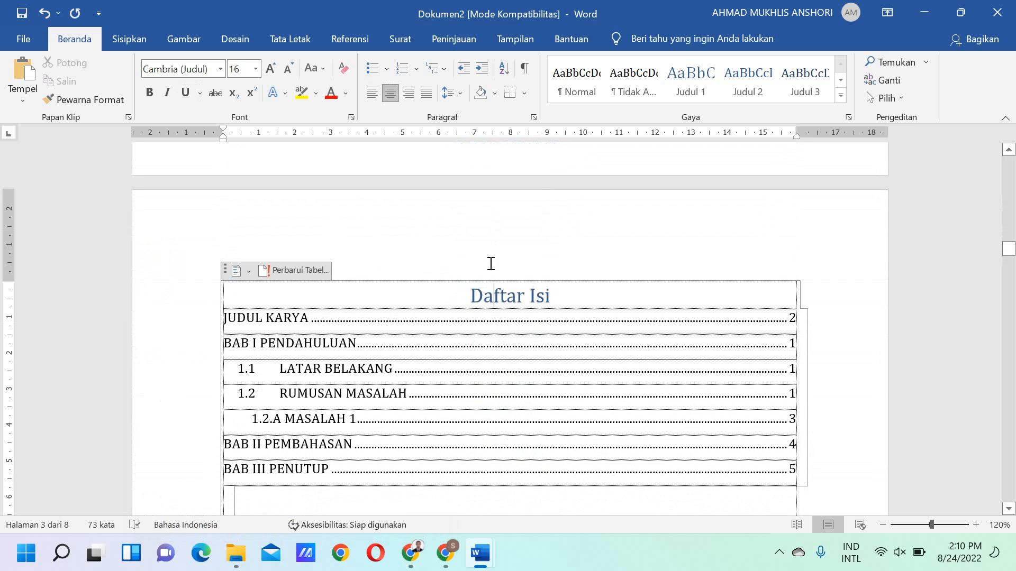
drag(471, 295, 550, 298)
text(DA)
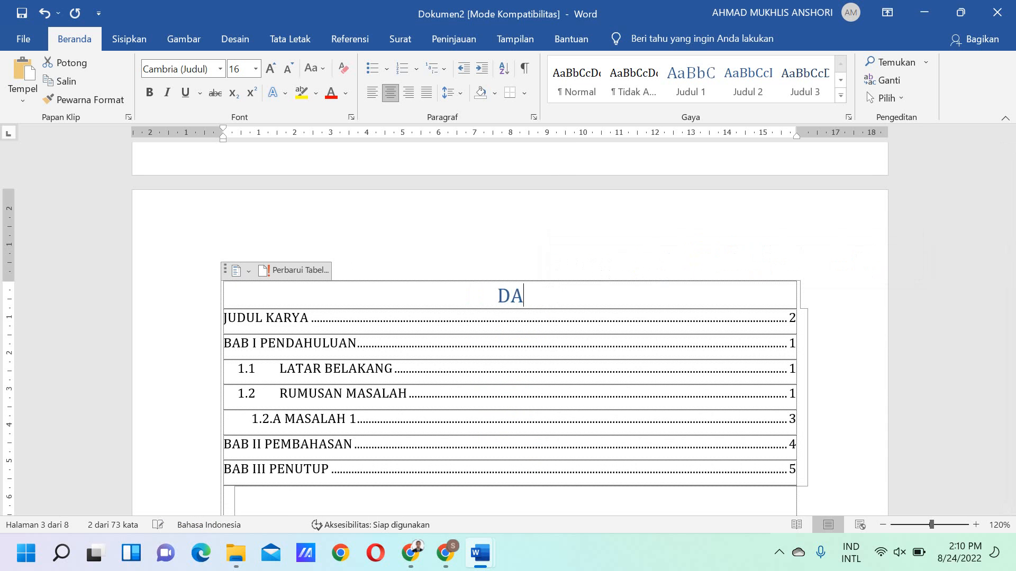
text(FTAR ISI)
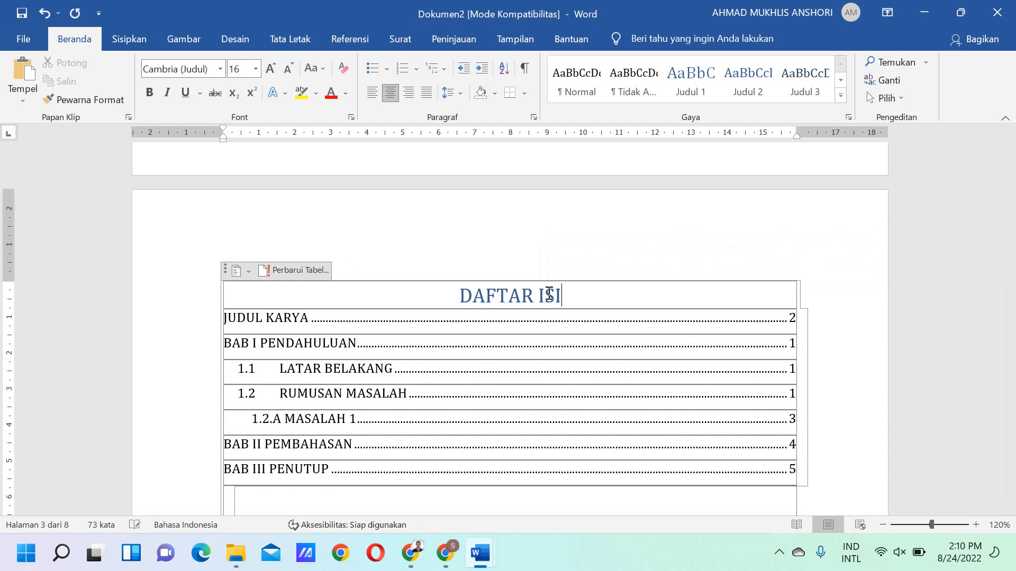
Try to list the DAFTAR ISI title by applying Judul 1 and updating the entire table of contents
triple_click(467, 296)
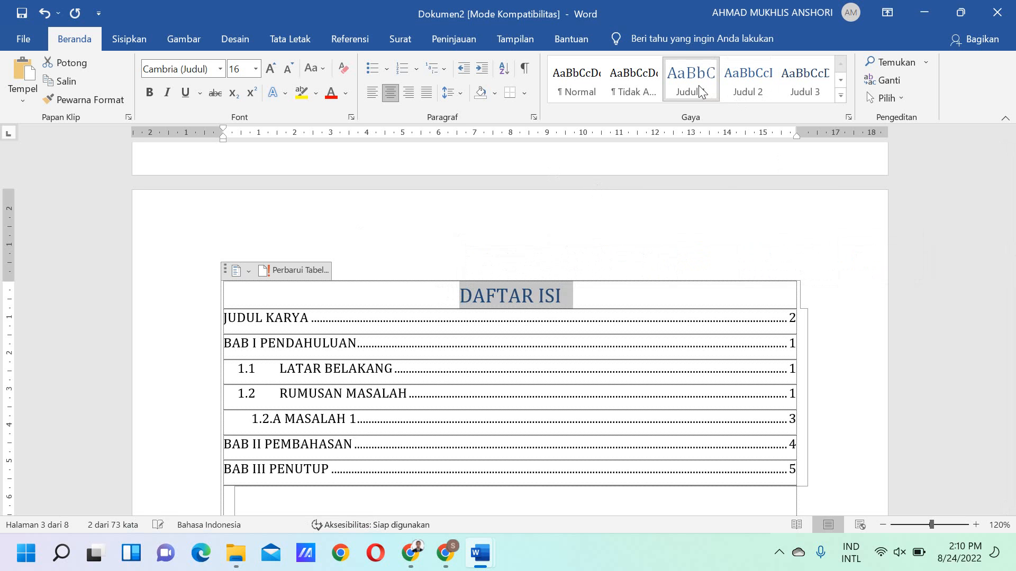
click(302, 269)
click(423, 272)
click(494, 300)
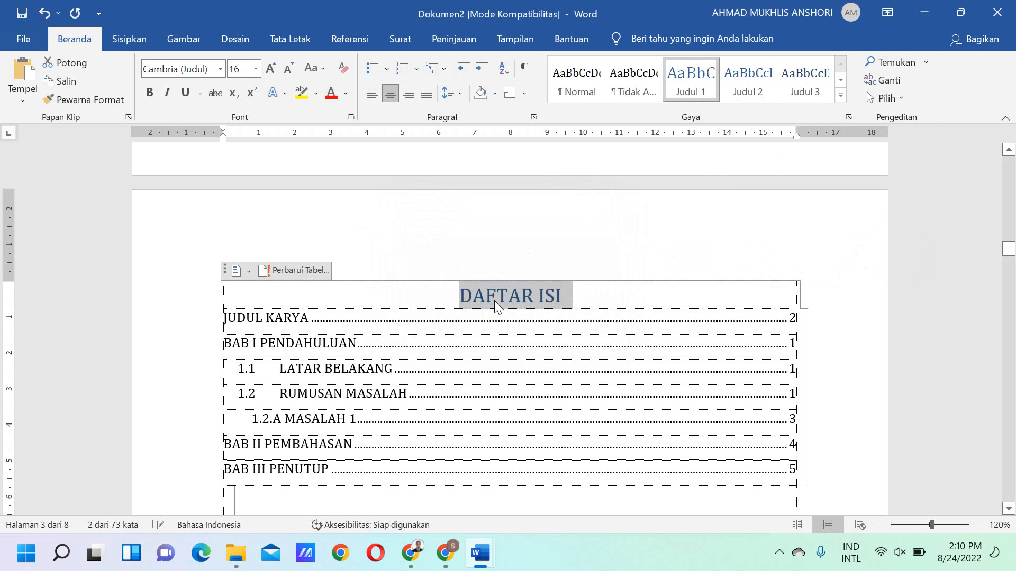
click(535, 291)
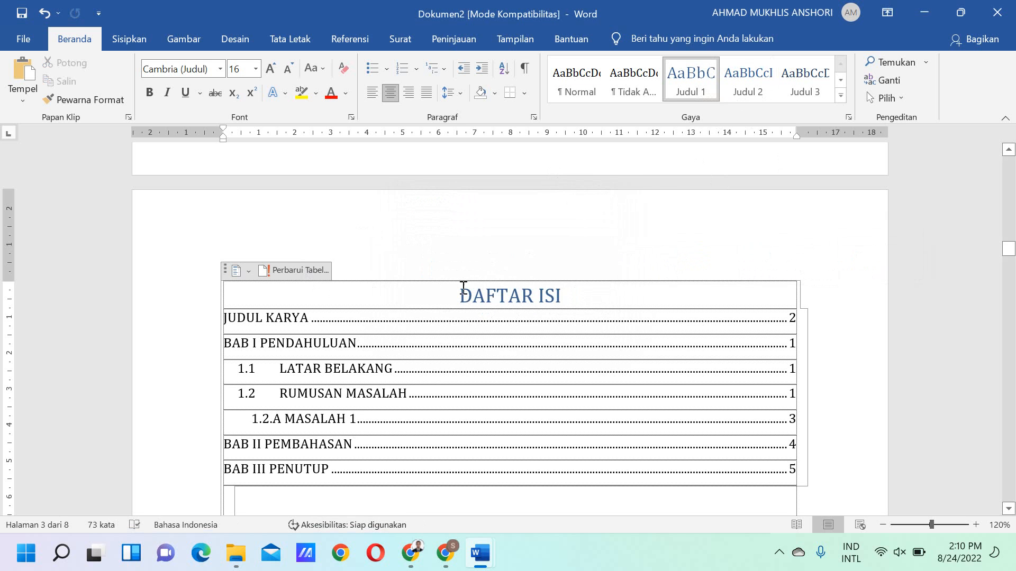
Insert an empty line above the DAFTAR ISI title inside the table of contents block
key(Home)
key(Return)
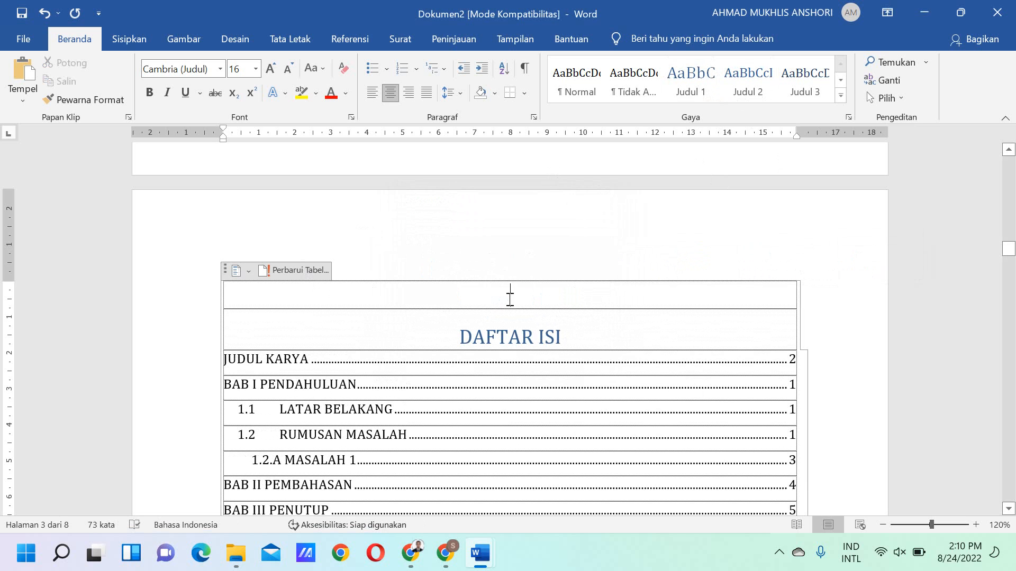
double_click(422, 274)
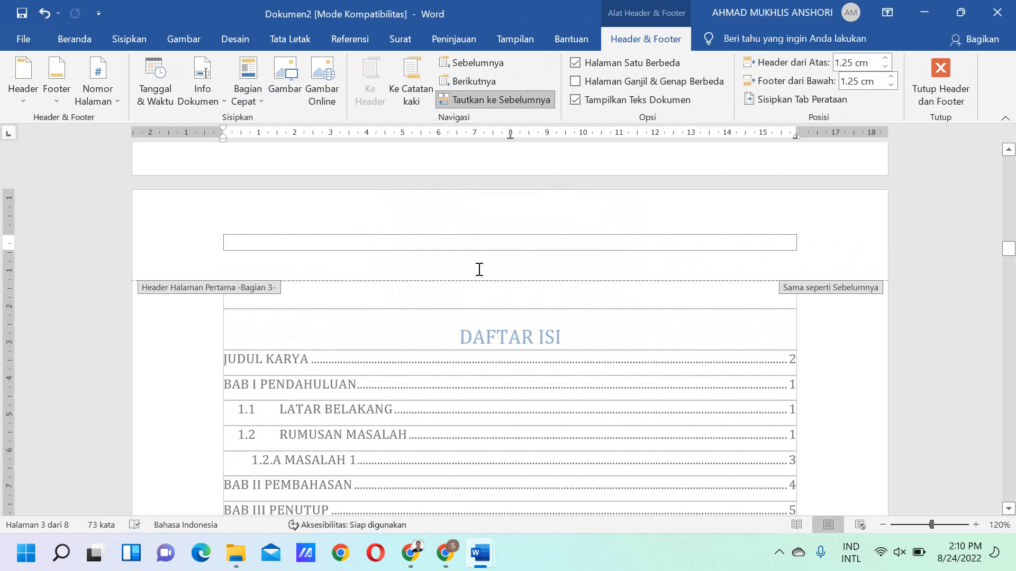
double_click(447, 339)
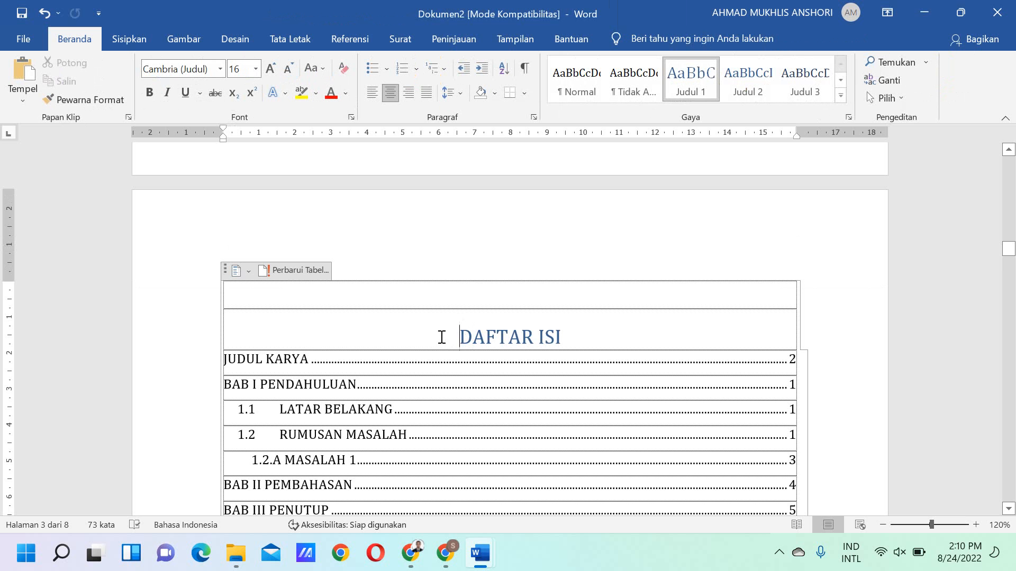
Apply the Judul 1 style to the whole DAFTAR ISI title line and center it
click(151, 344)
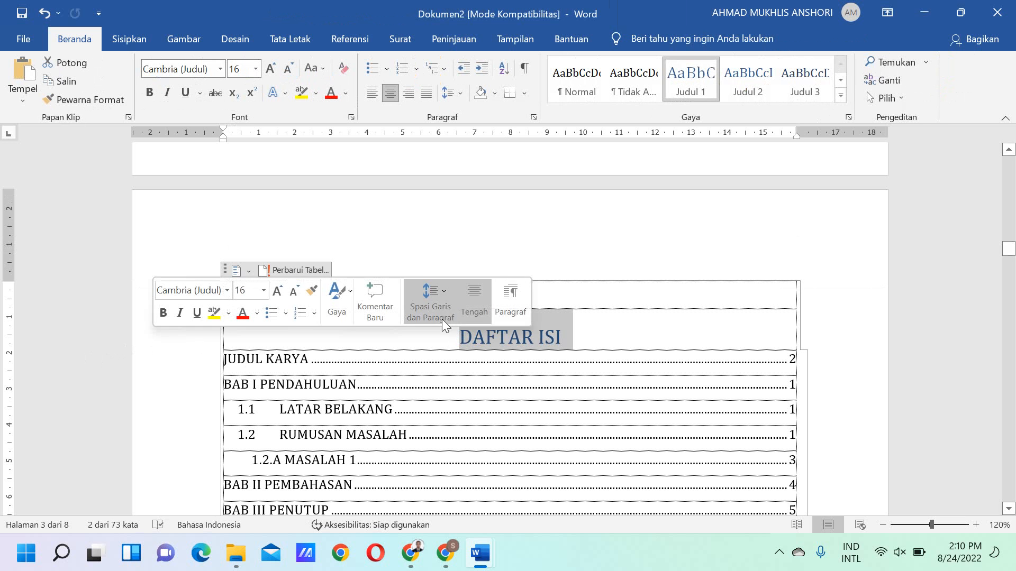
click(748, 85)
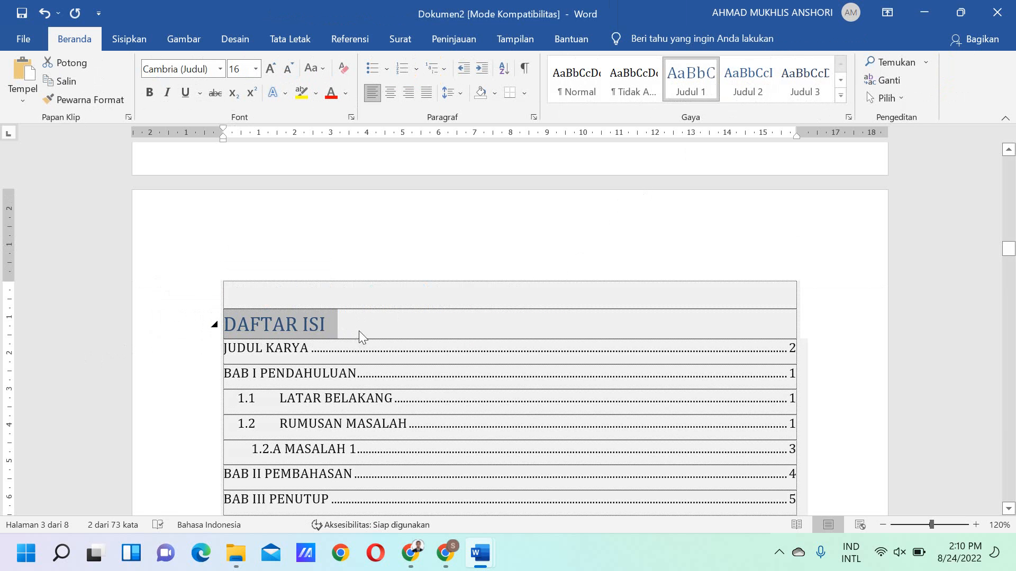
click(340, 334)
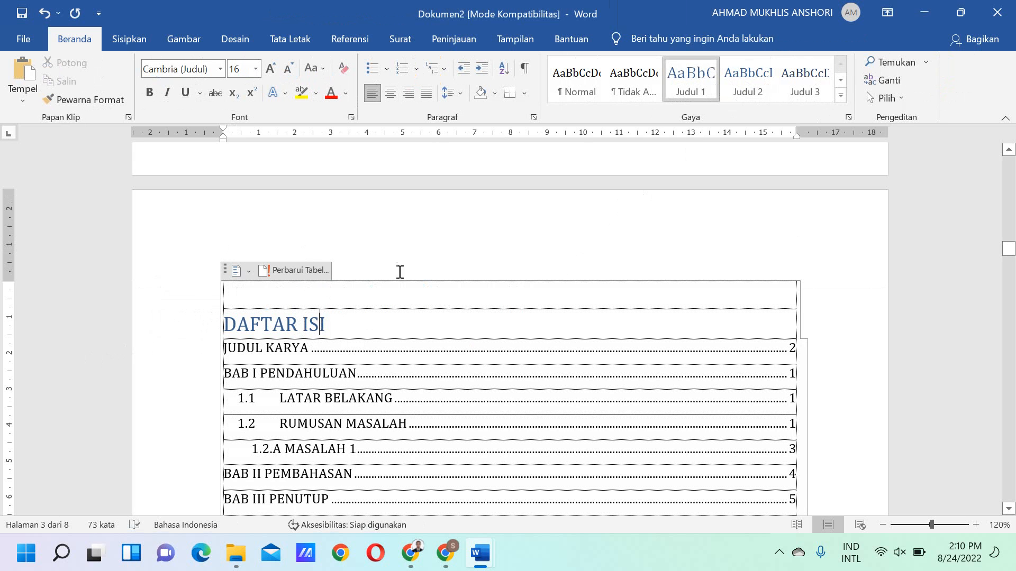
click(391, 93)
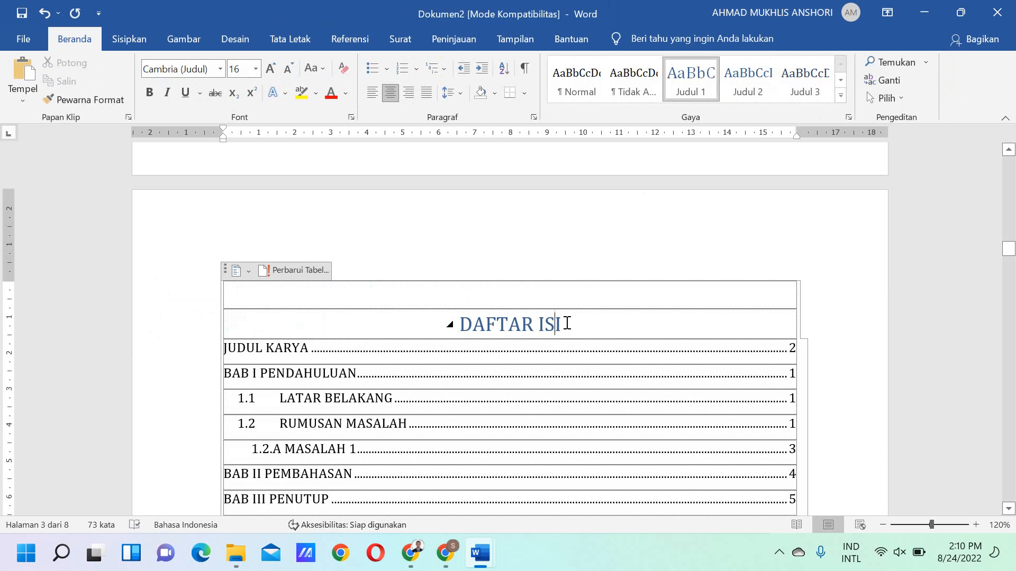
Update the table of contents with Perbarui seluruh tabel to include the DAFTAR ISI heading
click(314, 271)
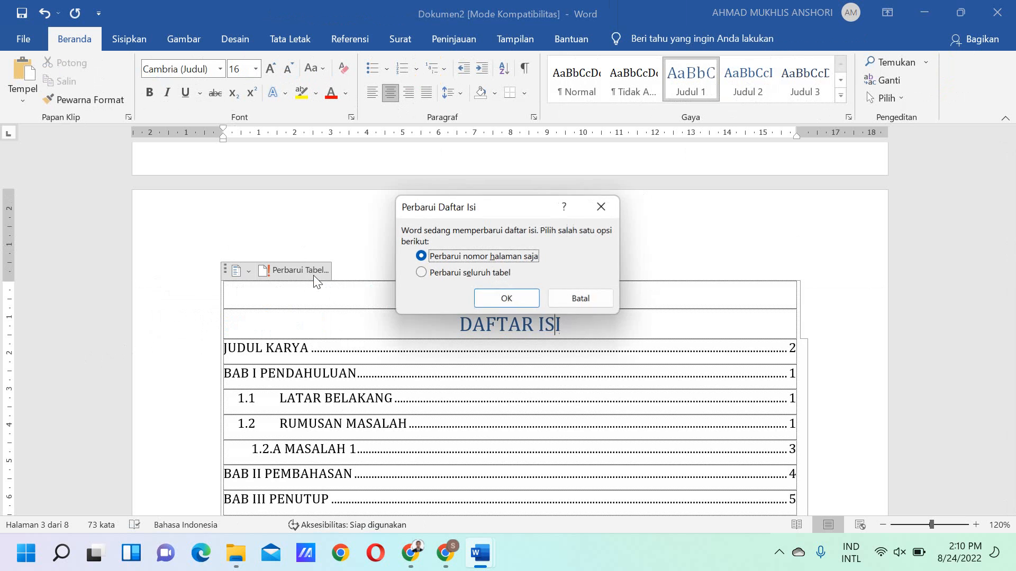
click(432, 274)
click(495, 298)
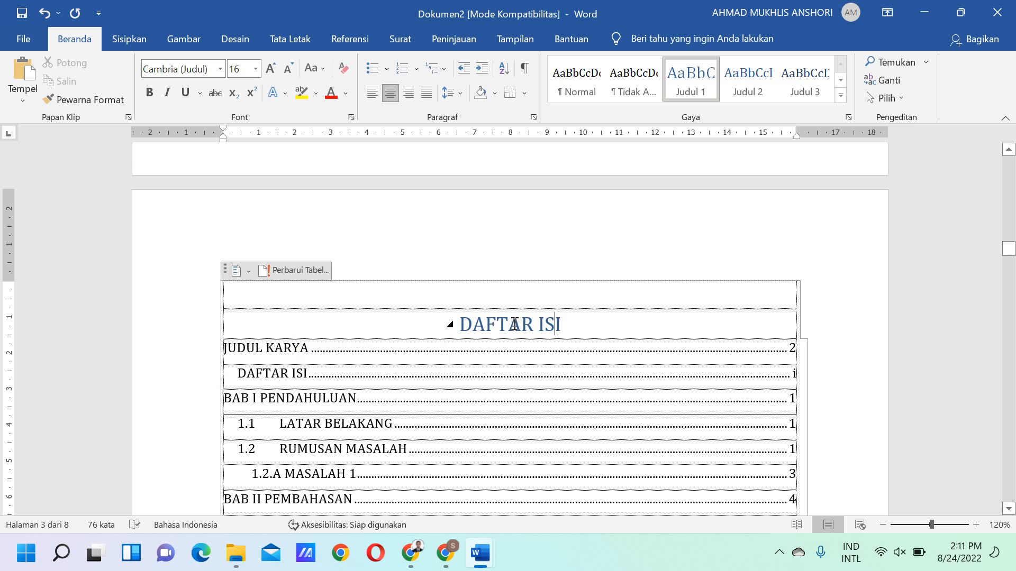
click(478, 328)
click(531, 322)
click(570, 323)
scroll(471, 399, down, 2)
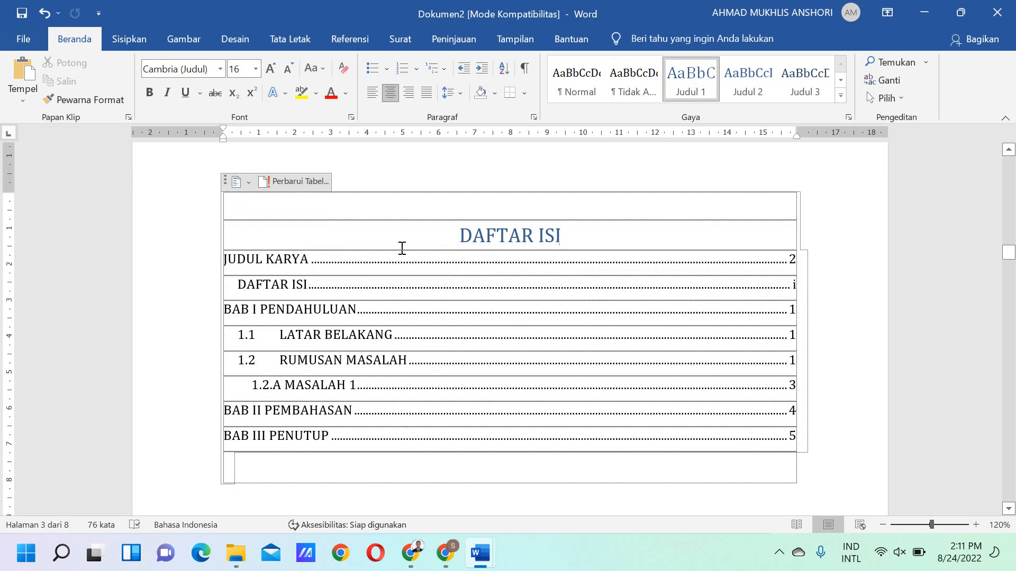
Delete the page number from the section 2 footer, turn off its link to the previous section, and close footer editing
scroll(611, 256, up, 10)
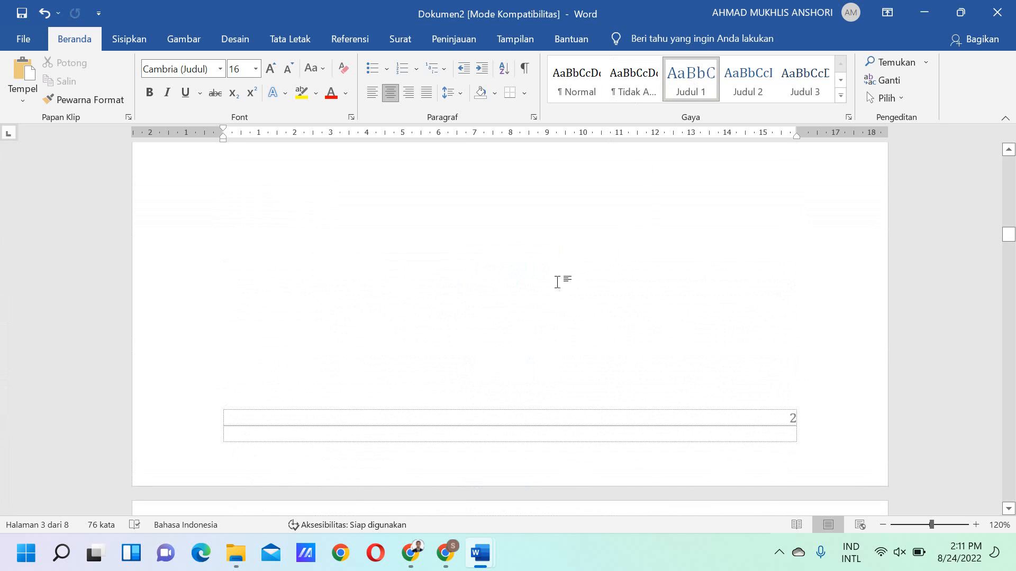
scroll(621, 423, up, 4)
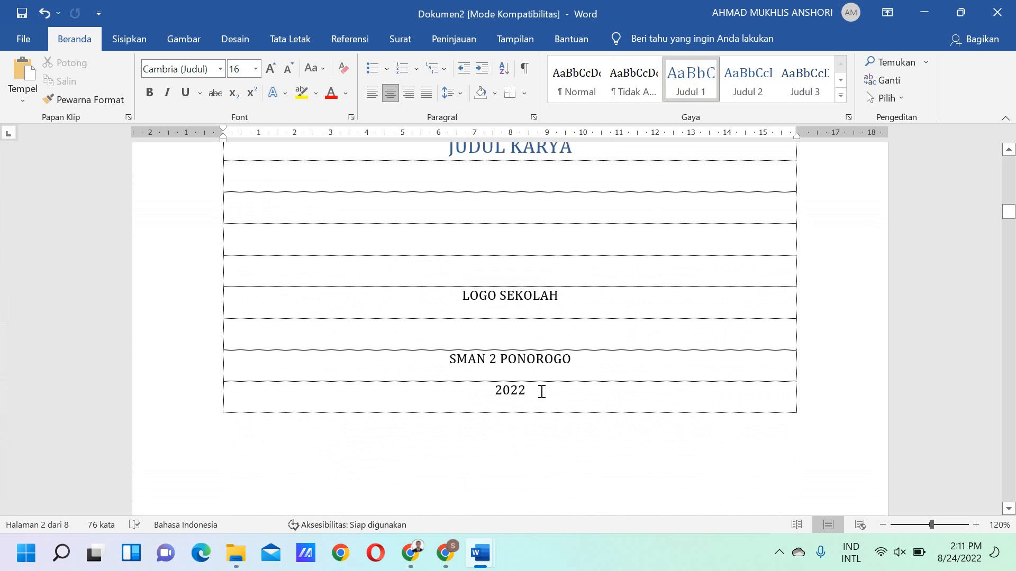
scroll(546, 403, down, 12)
double_click(756, 288)
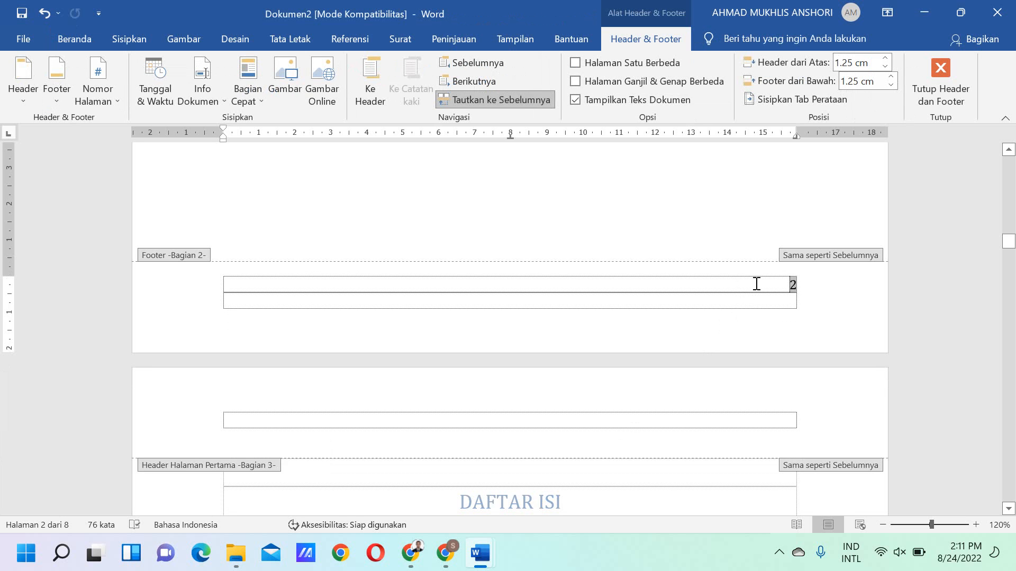
key(Delete)
click(506, 101)
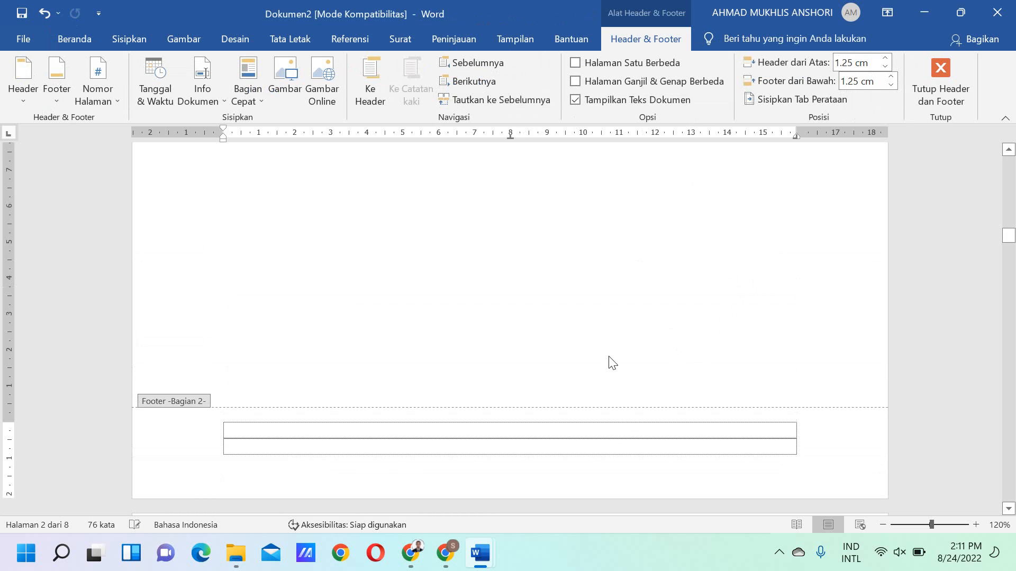
click(930, 66)
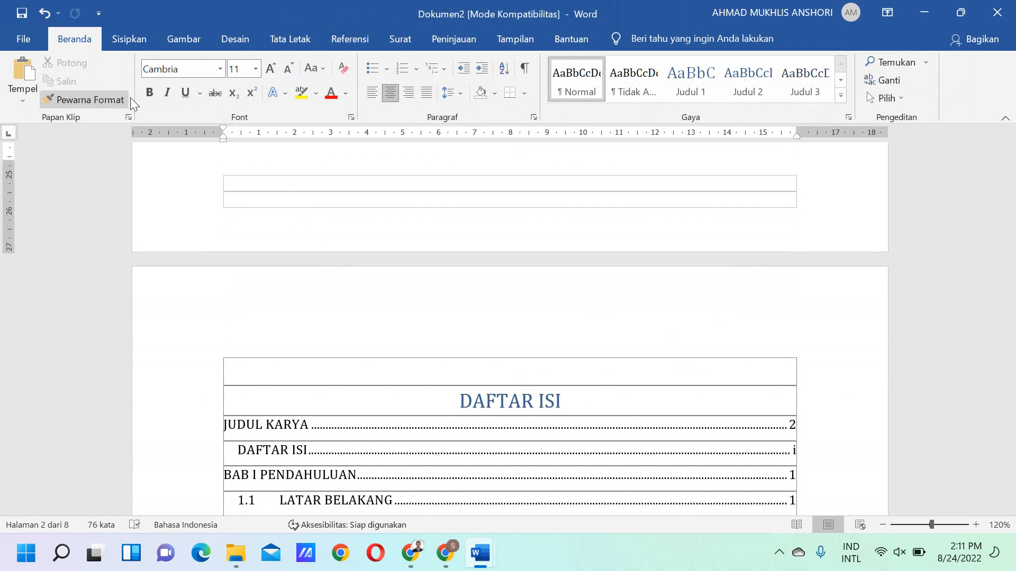
Update the entire table of contents after removing the section 2 footer number
click(313, 394)
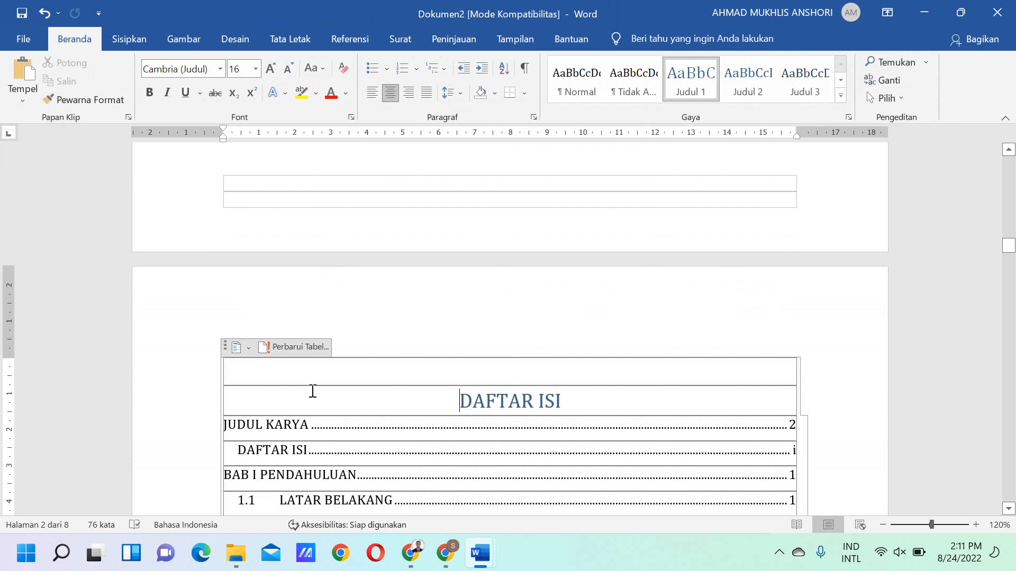
click(307, 348)
click(450, 274)
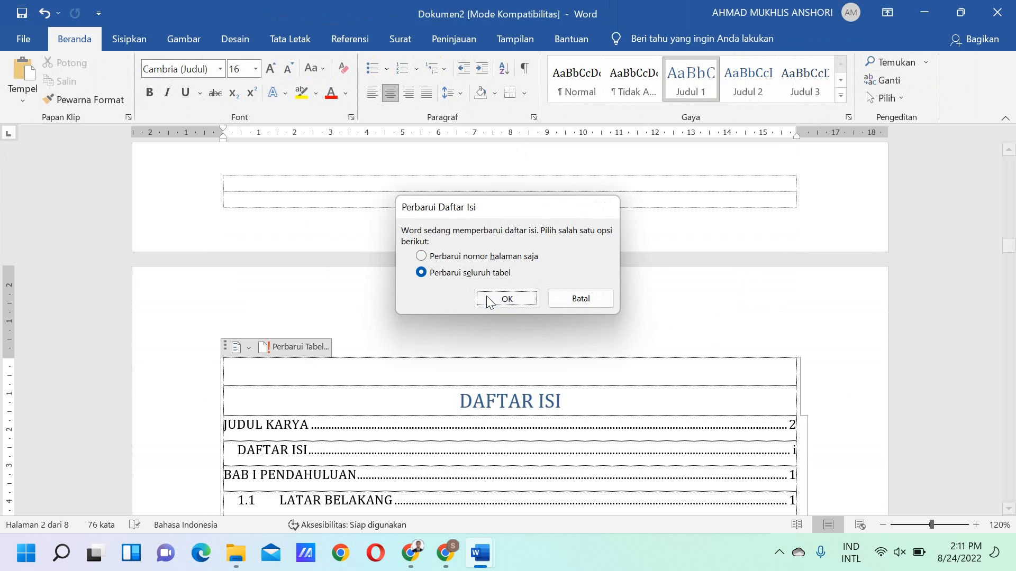
click(487, 297)
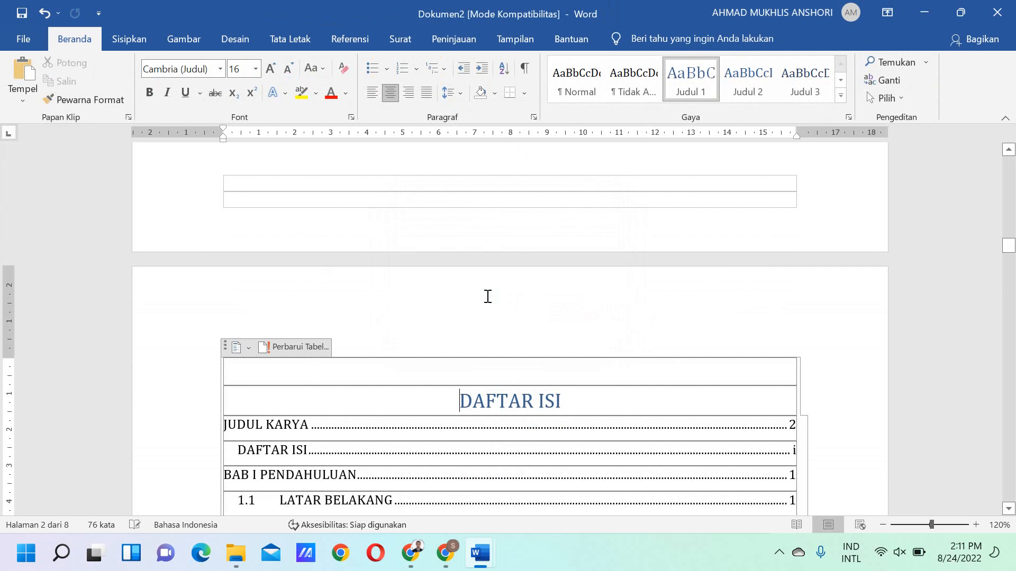
Check the page number of the JUDUL KARYA entry against the footers of the pages before the table of contents
click(748, 429)
click(186, 430)
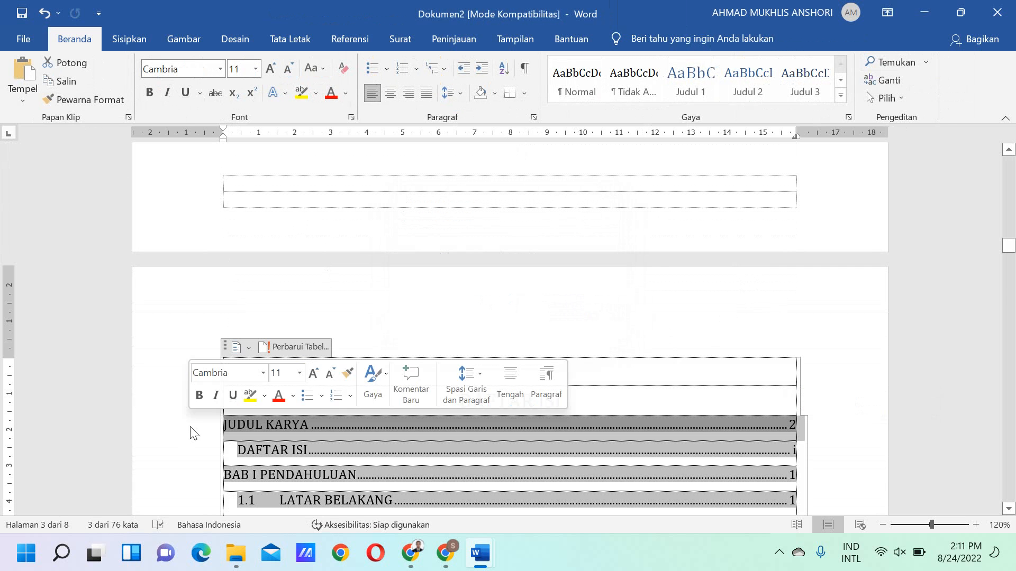
click(794, 433)
scroll(754, 427, up, 6)
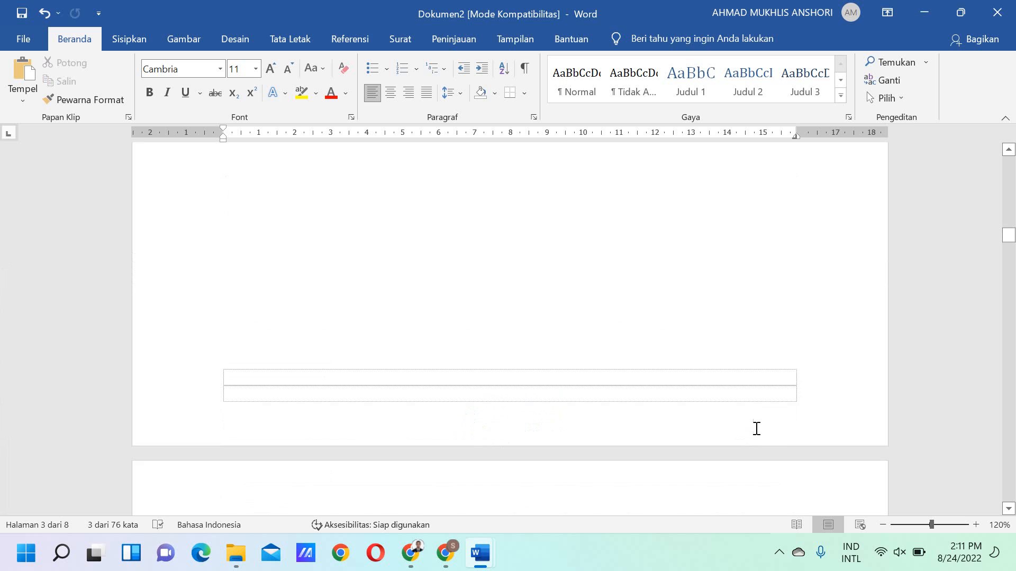
scroll(755, 427, up, 8)
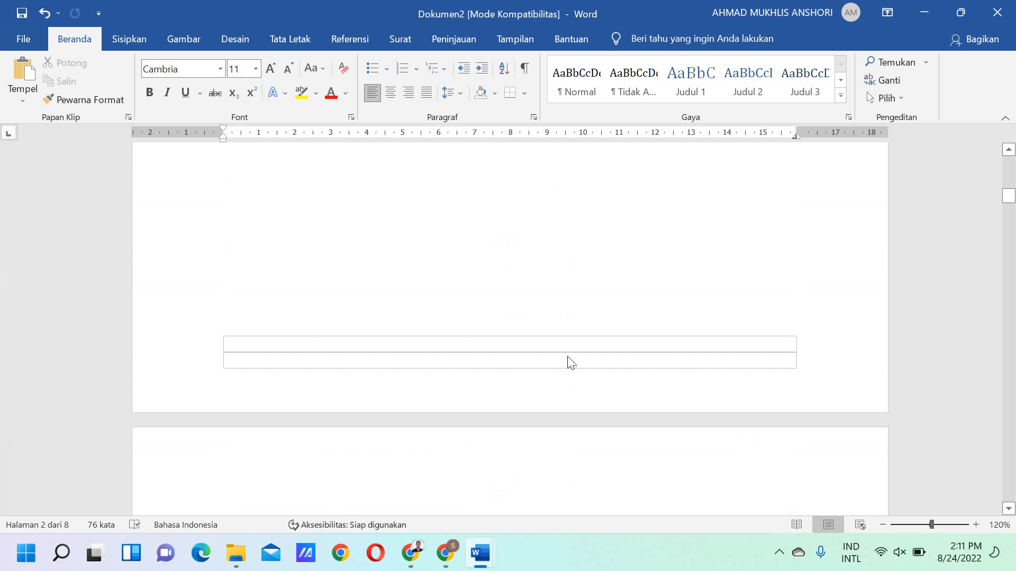